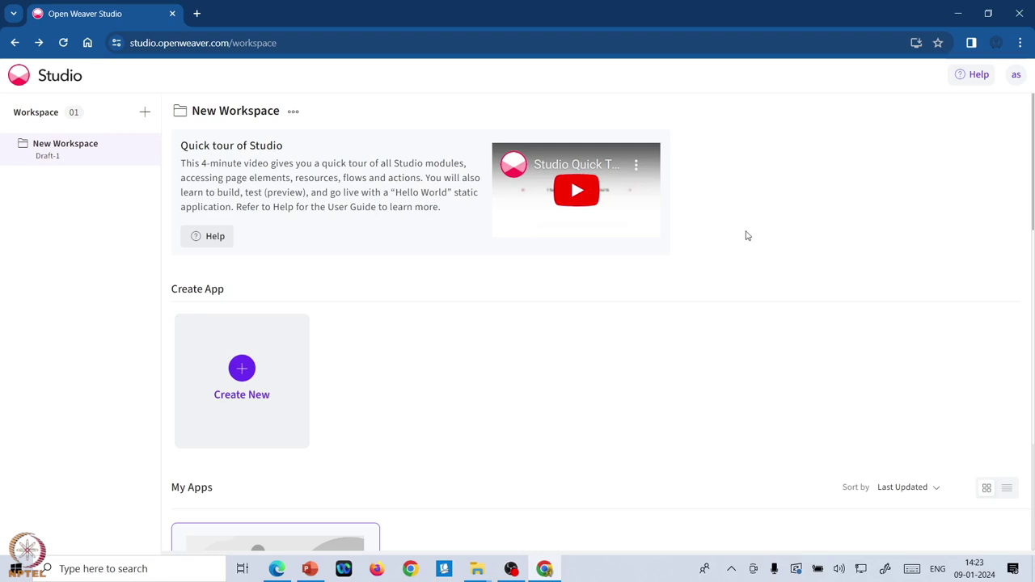
# Create a new application named MiPicasso in the New Workspace.
pyautogui.click(233, 388)
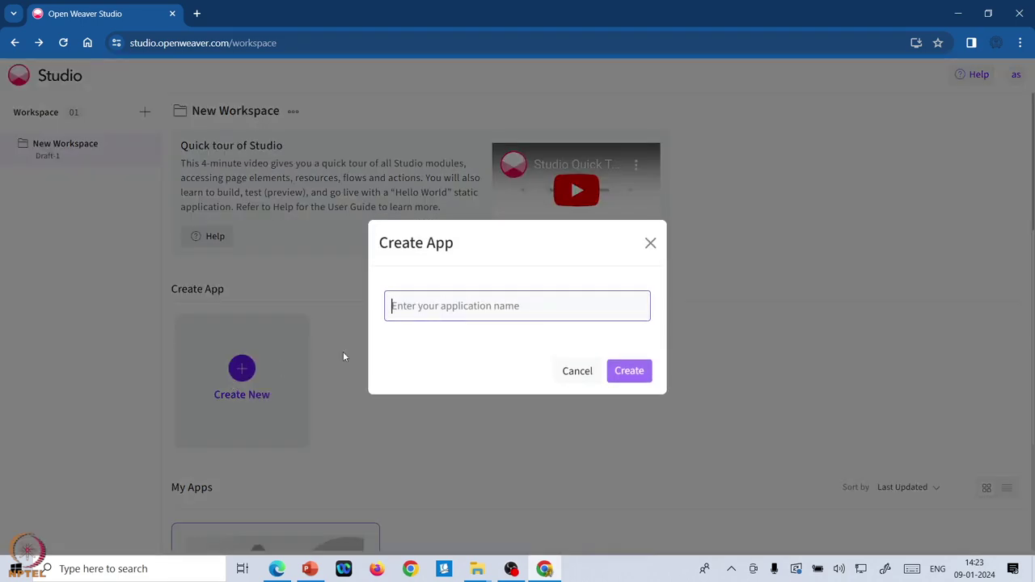
pyautogui.write('M')
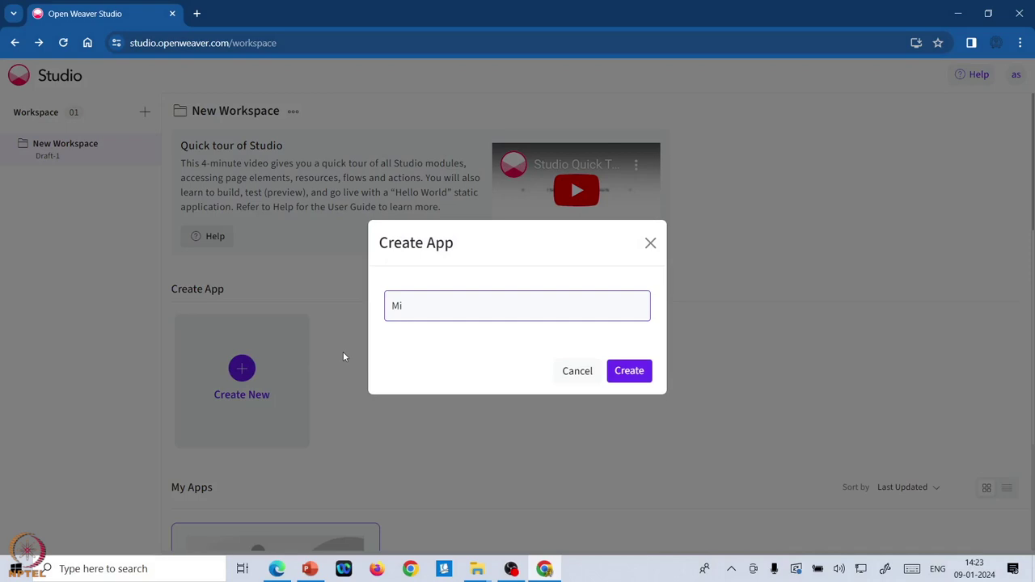
pyautogui.write('iPicasso')
pyautogui.click(645, 374)
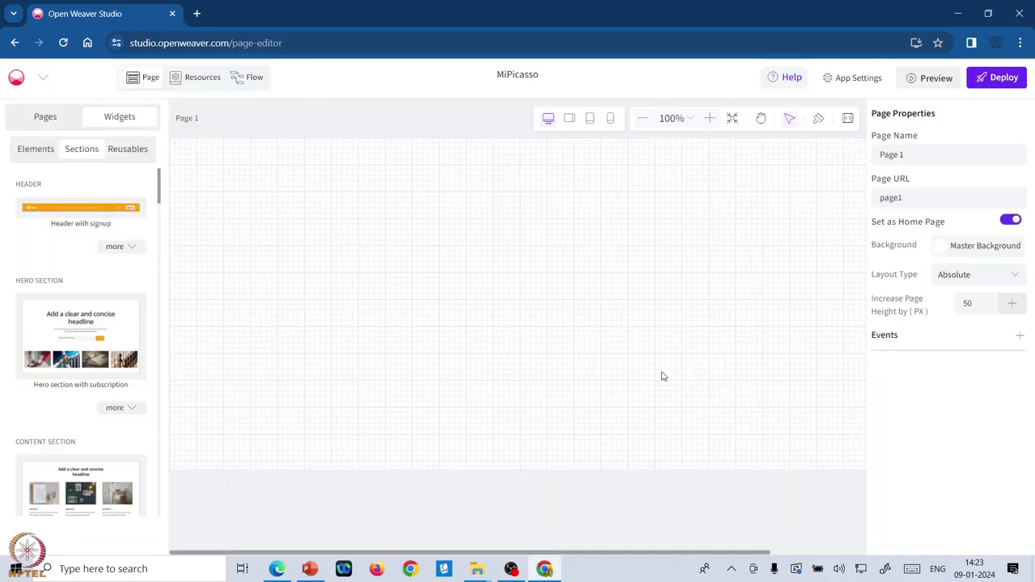
# Extend the height of Page 1 by eight increments of 50 px.
pyautogui.click(1012, 303)
pyautogui.click(1015, 302)
pyautogui.click(1015, 303)
pyautogui.click(1016, 303)
pyautogui.click(1015, 302)
pyautogui.click(1015, 303)
pyautogui.click(1015, 303)
pyautogui.click(1015, 302)
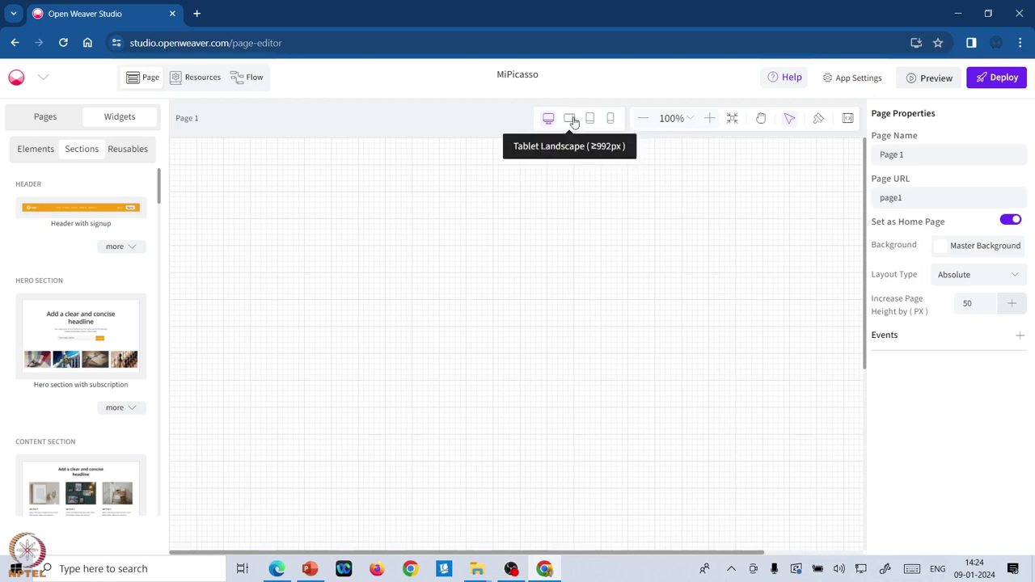
# Set the page's layout type to Vertical and its horizontal alignment to Center.
pyautogui.click(991, 276)
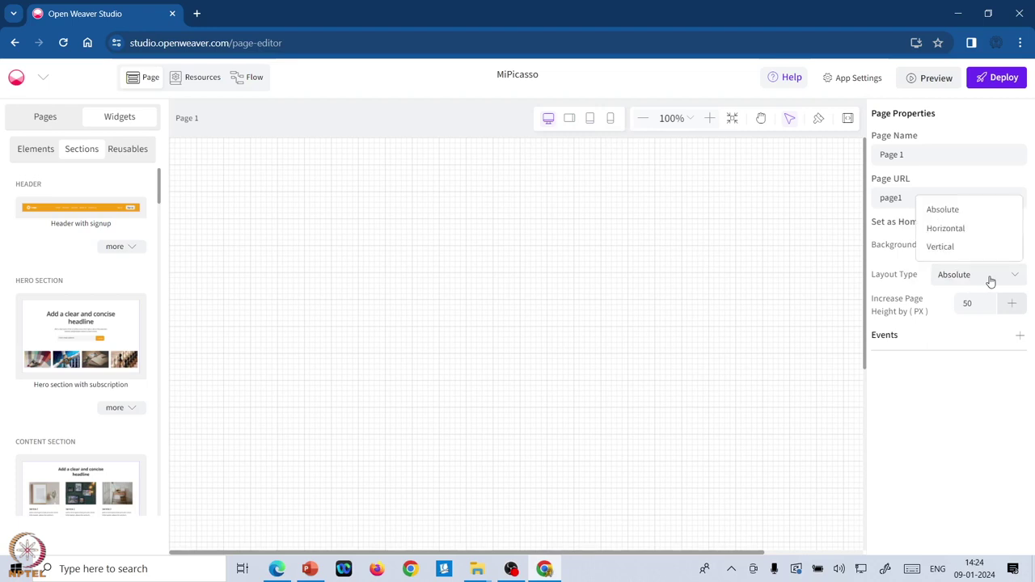
pyautogui.click(959, 246)
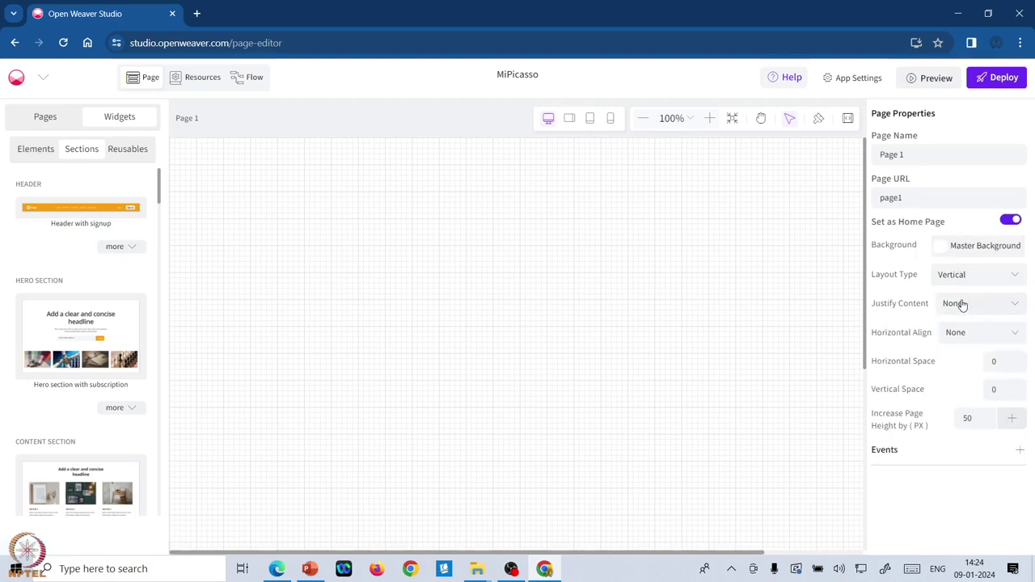
pyautogui.click(957, 333)
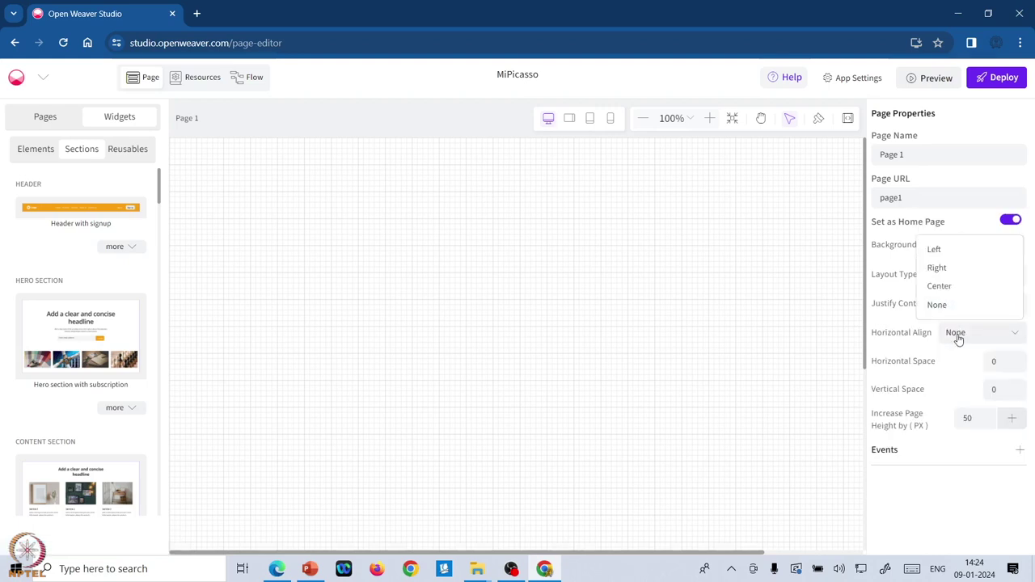
pyautogui.click(952, 288)
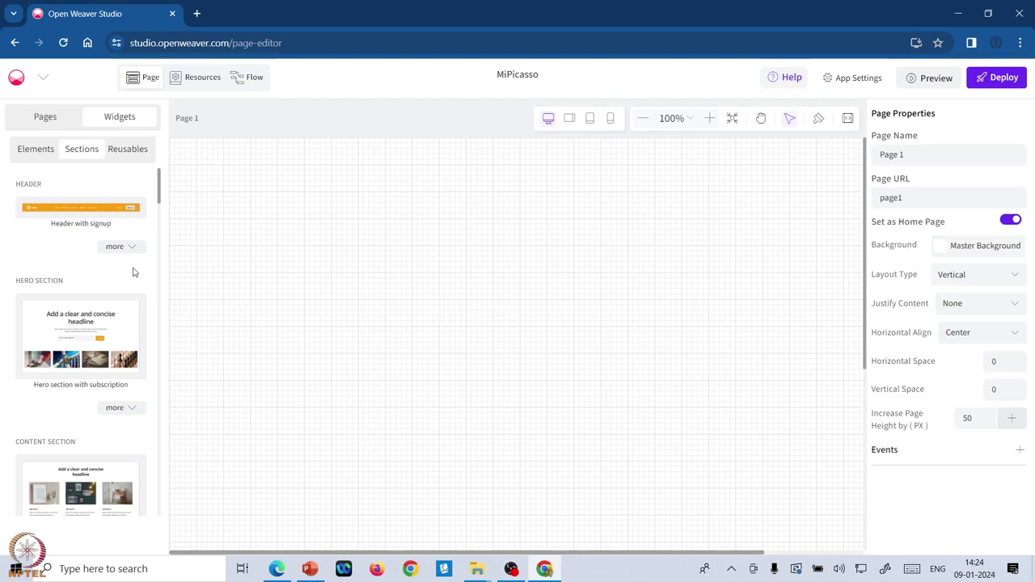
# Place the Header with signup section at the top of the page, and set the page name and page URL to home.
pyautogui.moveTo(47, 214); pyautogui.dragTo(218, 159)
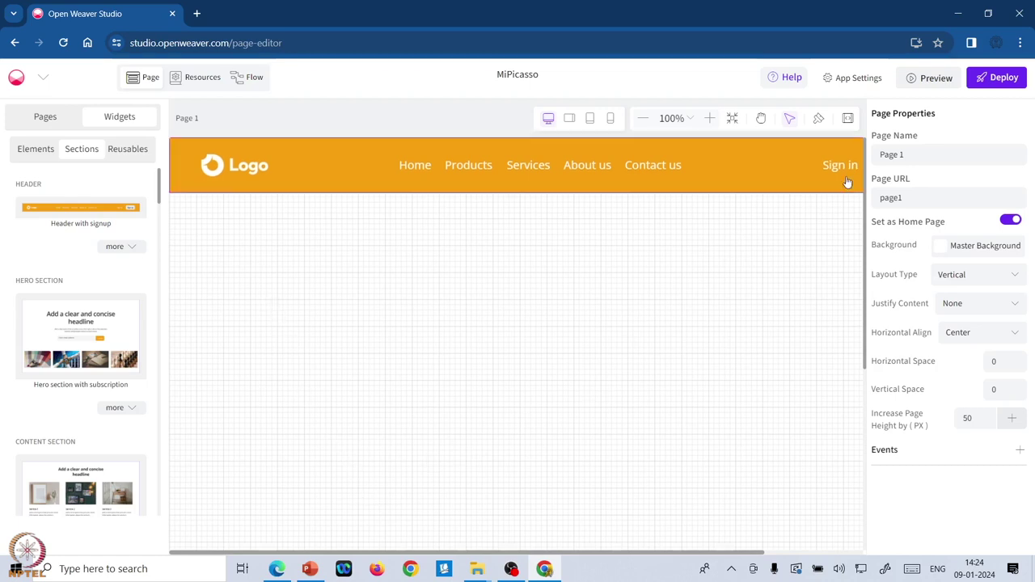
pyautogui.tripleClick(904, 156)
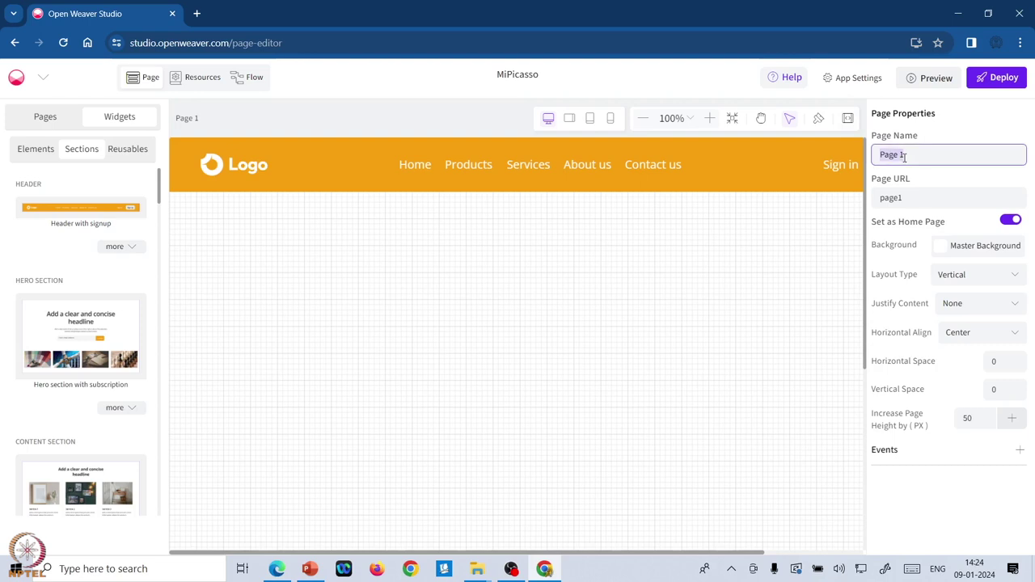
pyautogui.write('home')
pyautogui.press('Tab')
pyautogui.write('home')
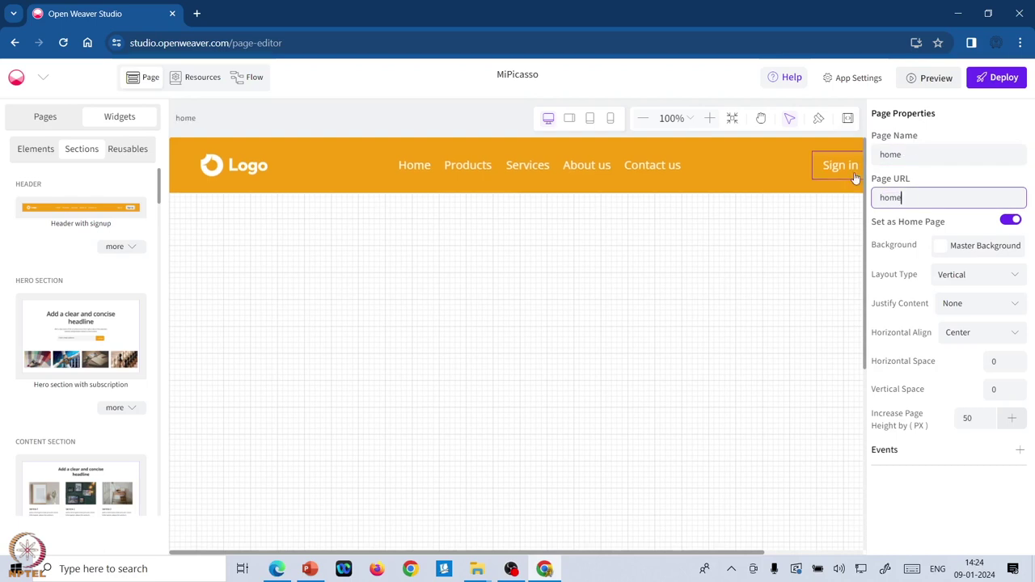
# Delete the Sign up button, the Sign in button and the Products link from the header.
pyautogui.click(847, 118)
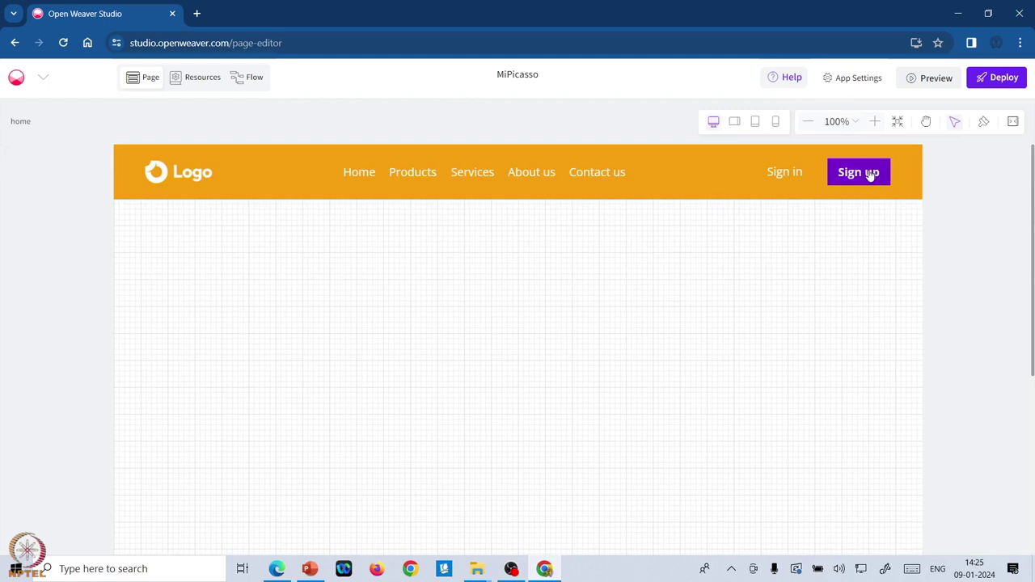
pyautogui.click(866, 178)
pyautogui.click(860, 176)
pyautogui.press('Delete')
pyautogui.click(825, 180)
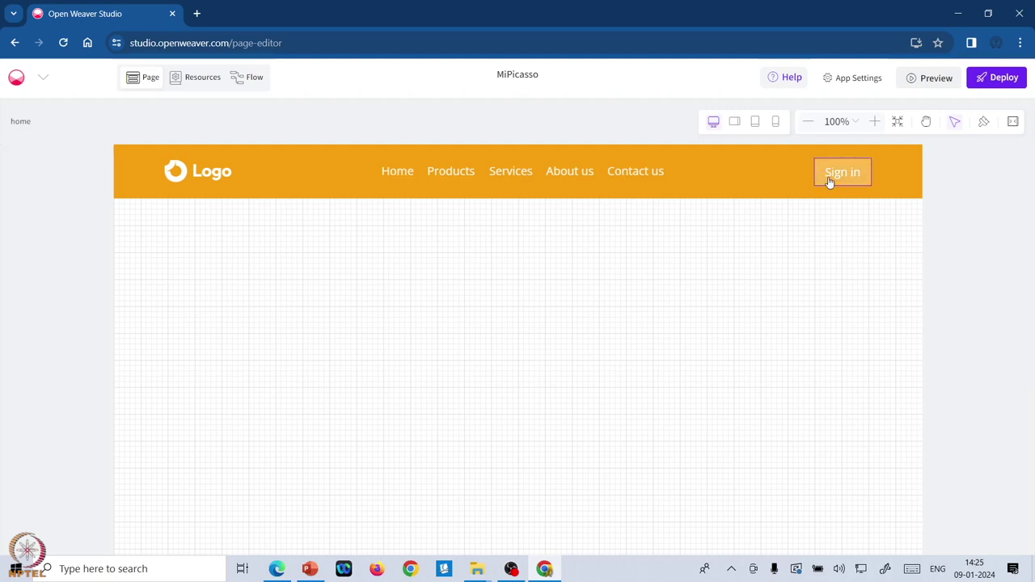
pyautogui.press('Delete')
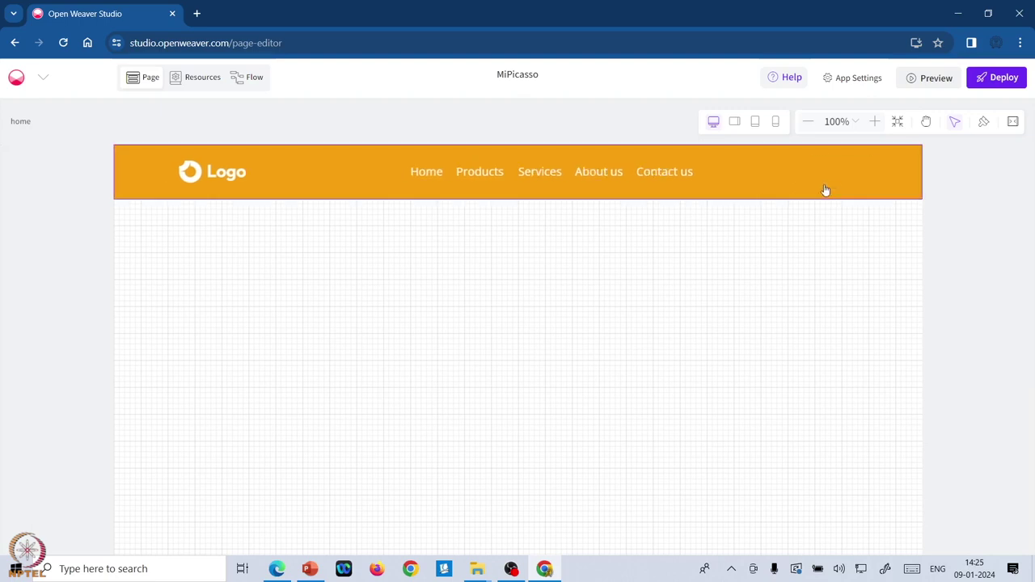
pyautogui.click(487, 175)
pyautogui.press('Delete')
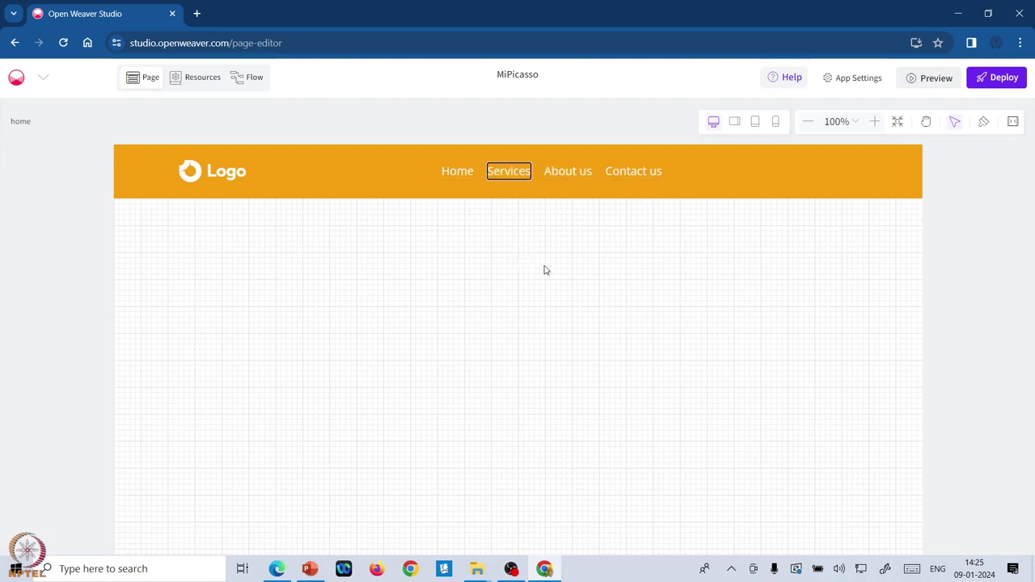
pyautogui.click(1012, 127)
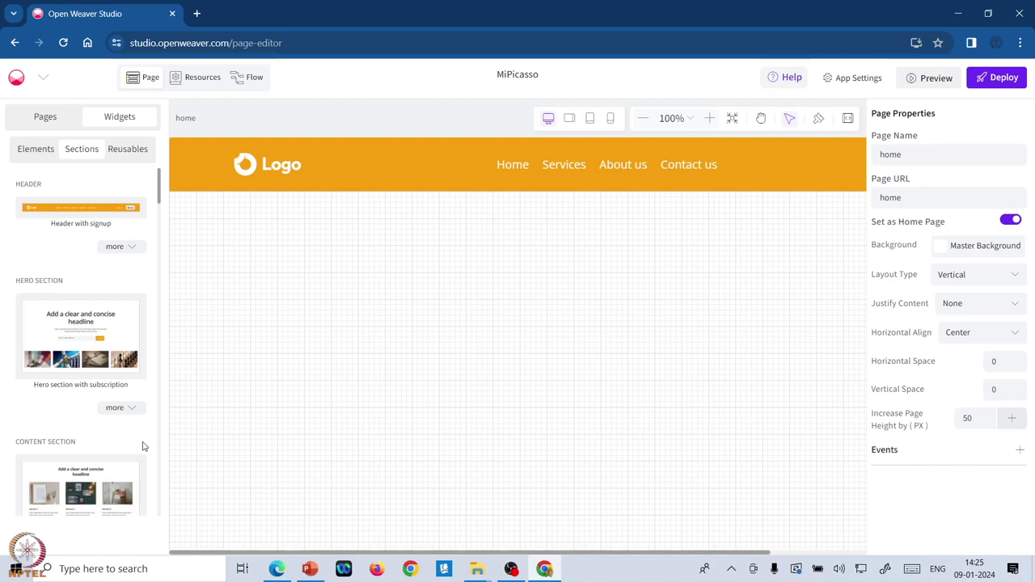
# Add the Hero section with image and CTA below the header and set its headline to "Bringing out the Picasso in You!".
pyautogui.click(130, 411)
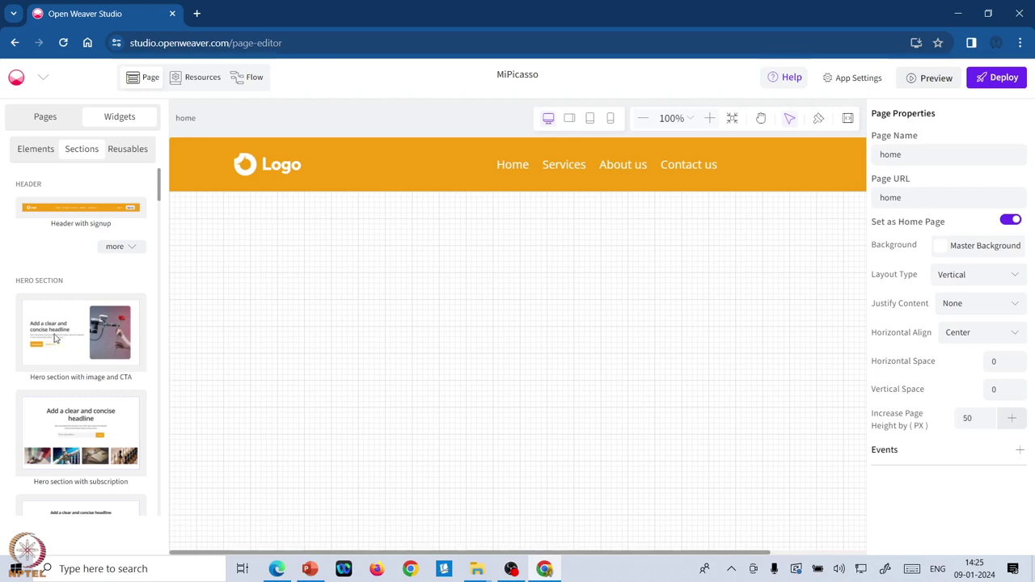
pyautogui.moveTo(42, 333); pyautogui.dragTo(183, 241)
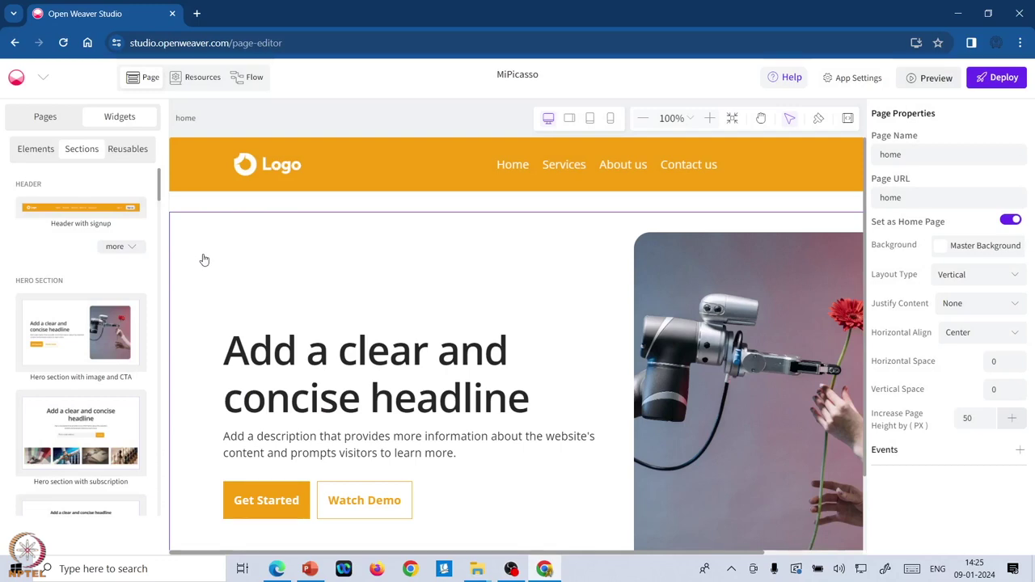
pyautogui.click(315, 358)
pyautogui.click(315, 358)
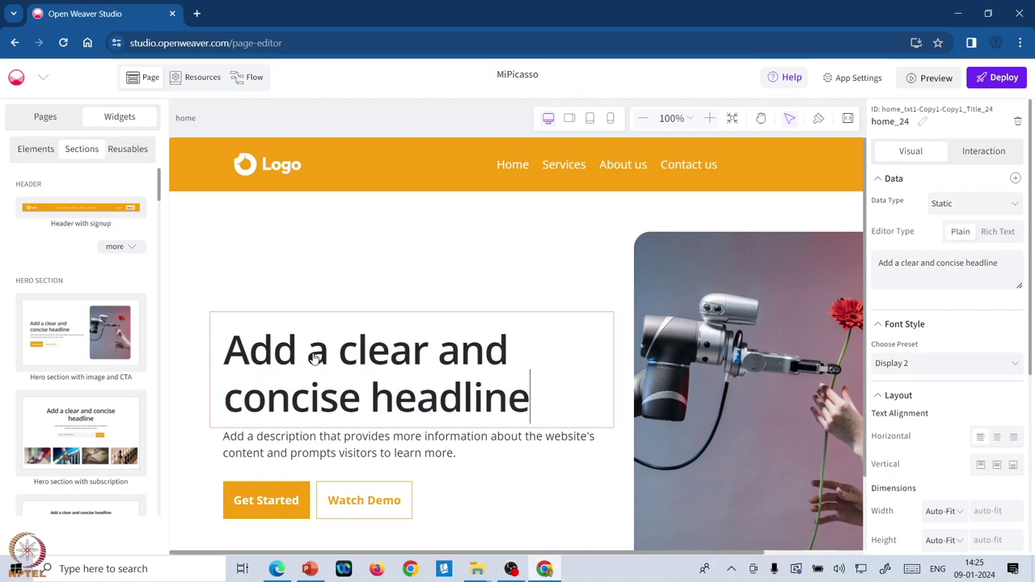
pyautogui.tripleClick(922, 264)
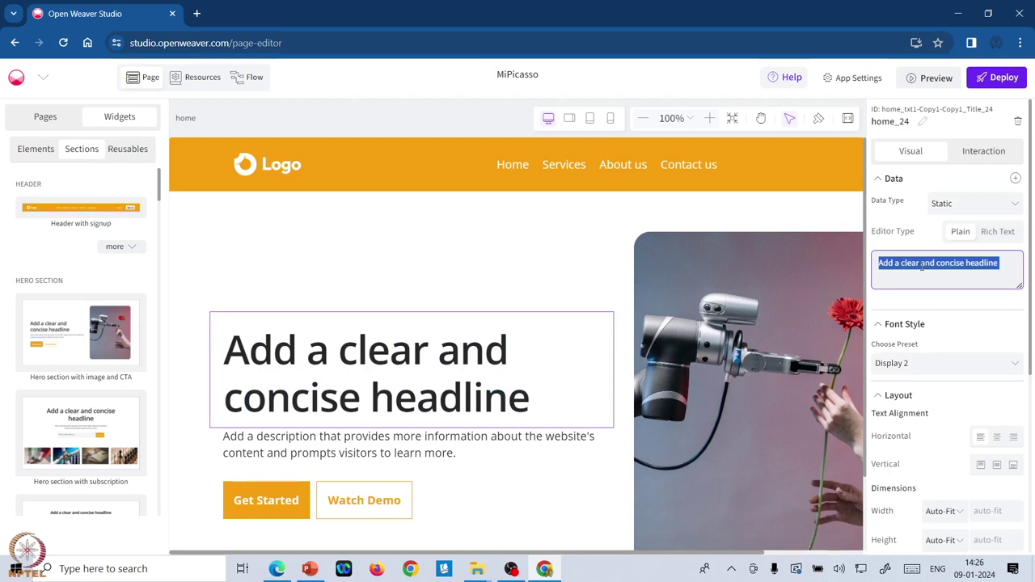
pyautogui.write('Brinh')
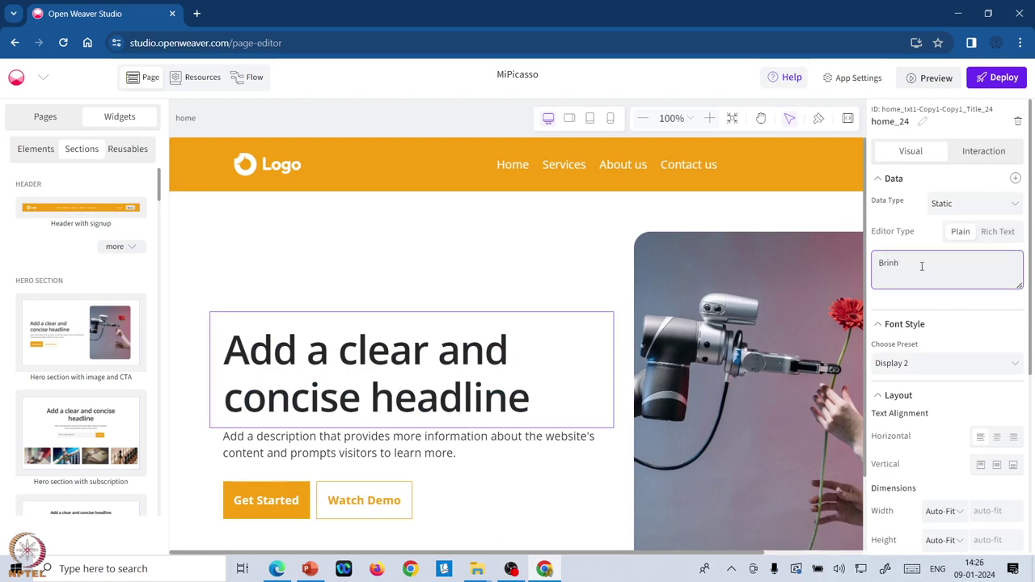
pyautogui.press('BackSpace')
pyautogui.write('ging out the Picasso in You!')
pyautogui.click(995, 307)
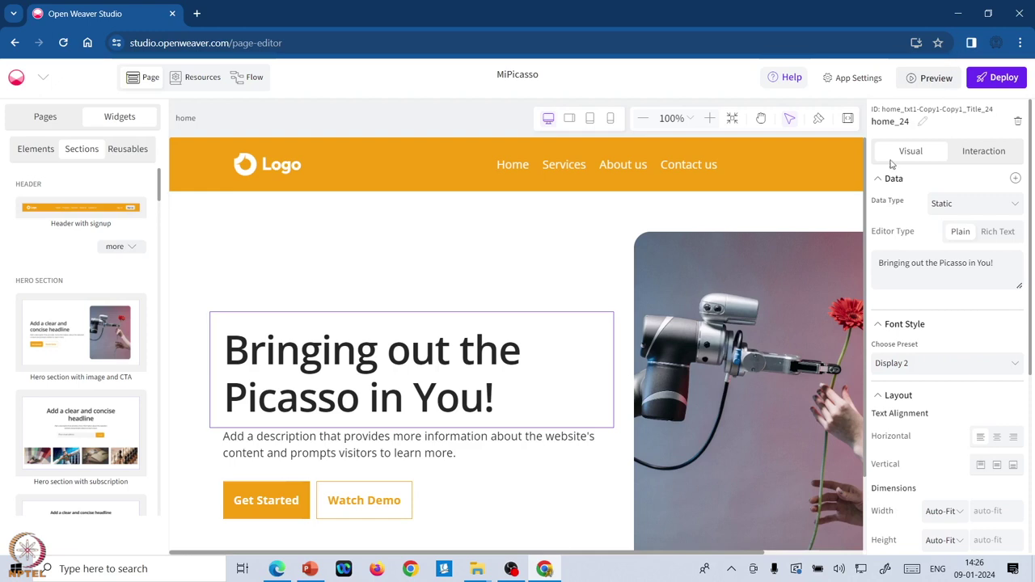
# Replace the hero section's description text with "Imagine, Paint, Showcase".
pyautogui.click(443, 452)
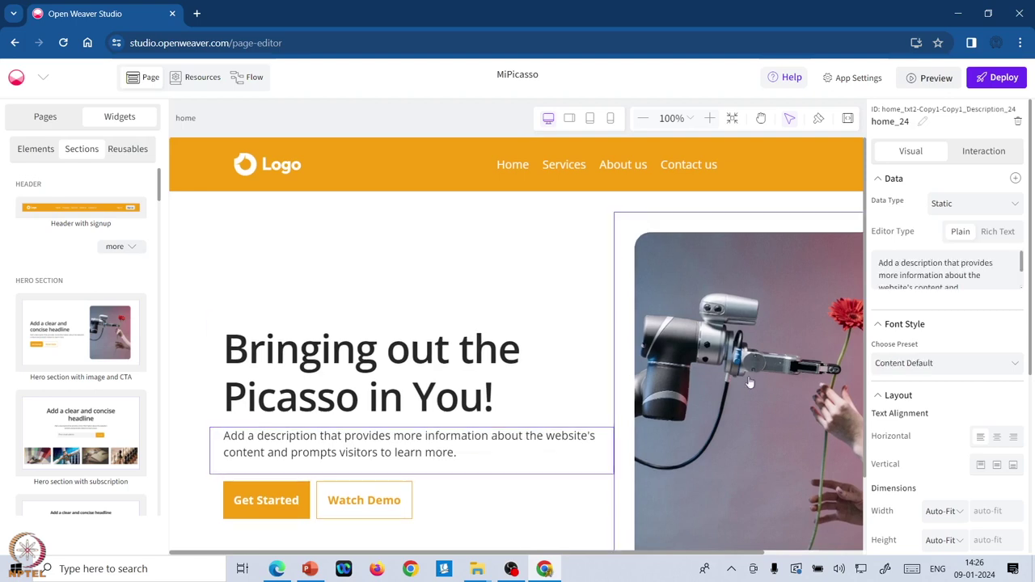
pyautogui.click(899, 267)
pyautogui.hotkey('ctrl', 'a')
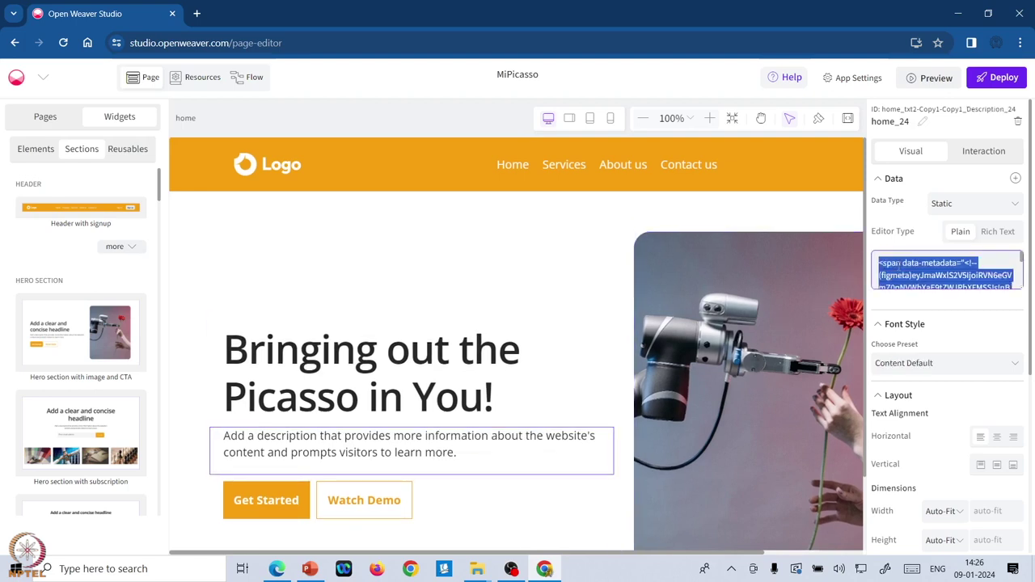
pyautogui.click(353, 460)
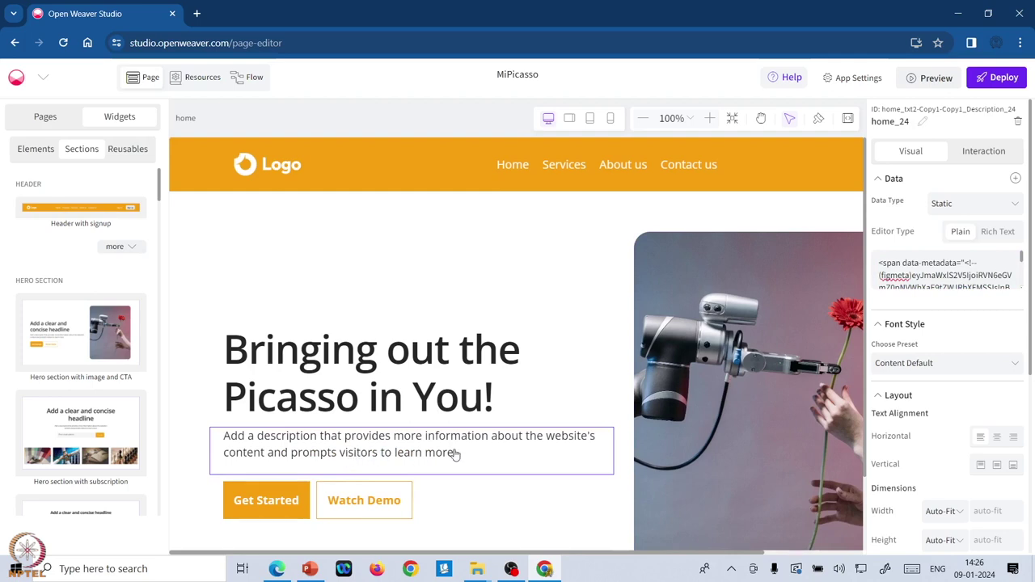
pyautogui.click(911, 263)
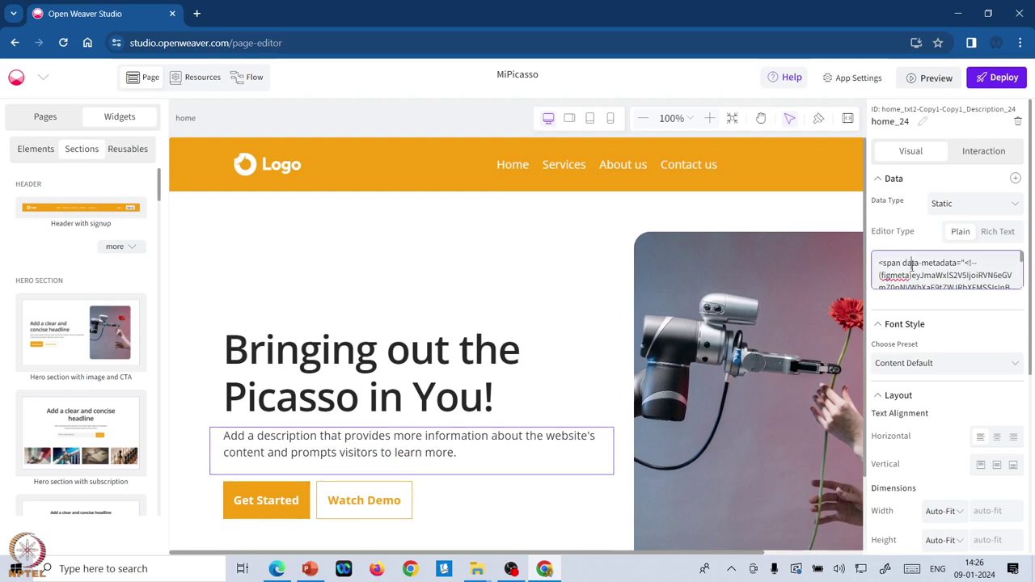
pyautogui.hotkey('ctrl', 'a')
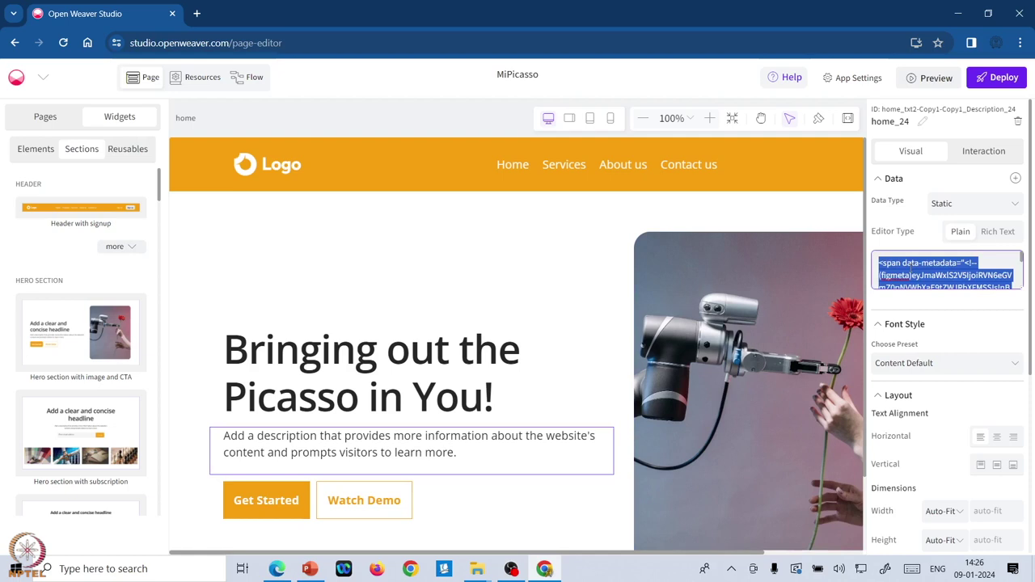
pyautogui.write('image')
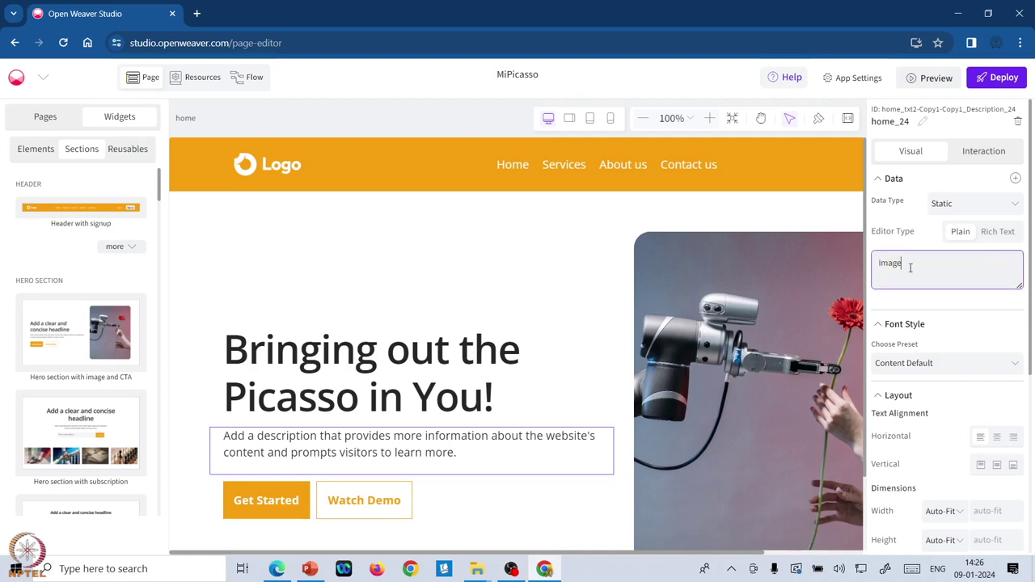
pyautogui.write('ine')
pyautogui.press('BackSpace')
pyautogui.press('BackSpace')
pyautogui.press('BackSpace')
pyautogui.press('BackSpace')
pyautogui.write('ine, Paint, Showv')
pyautogui.press('BackSpace')
pyautogui.write('case')
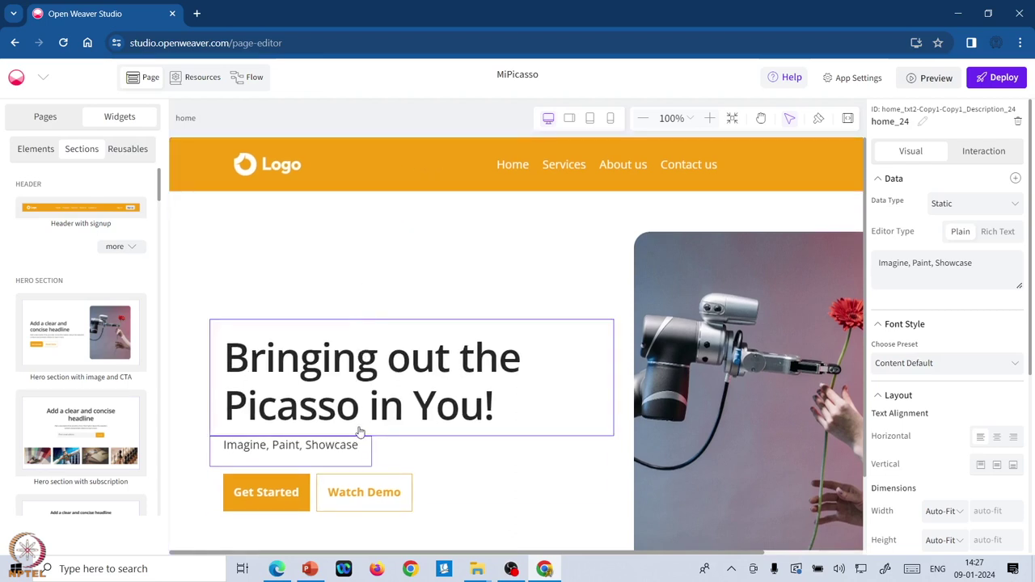
# Change the text of the hero section's Get Started button to "Try Now".
pyautogui.click(398, 498)
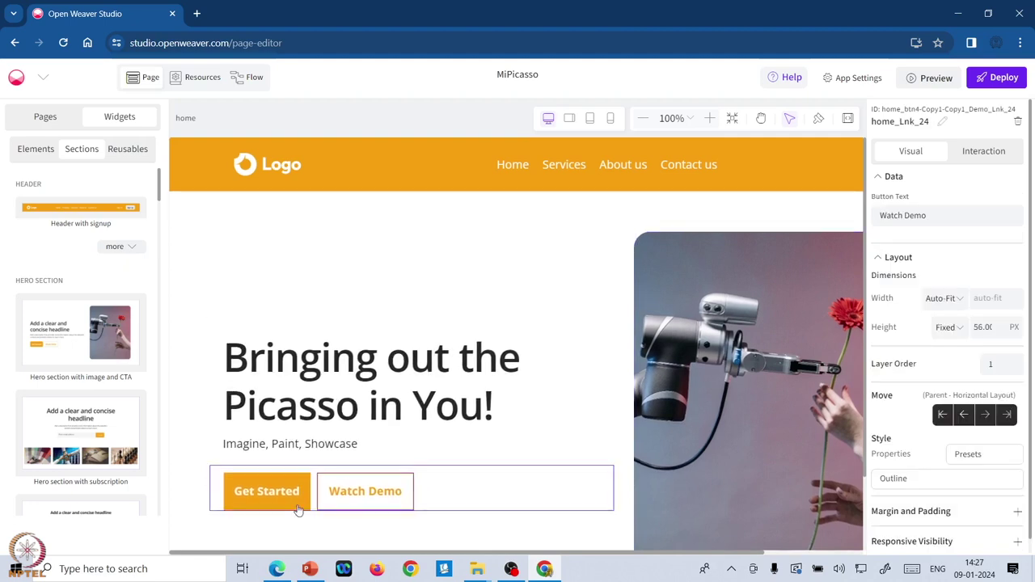
pyautogui.click(257, 506)
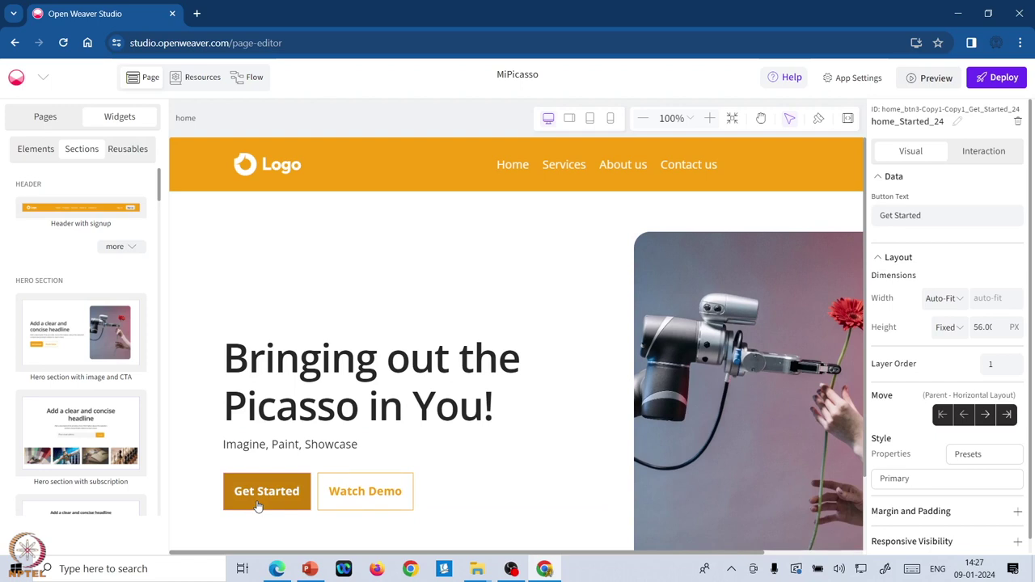
pyautogui.click(893, 215)
pyautogui.tripleClick(894, 215)
pyautogui.write('Try Now')
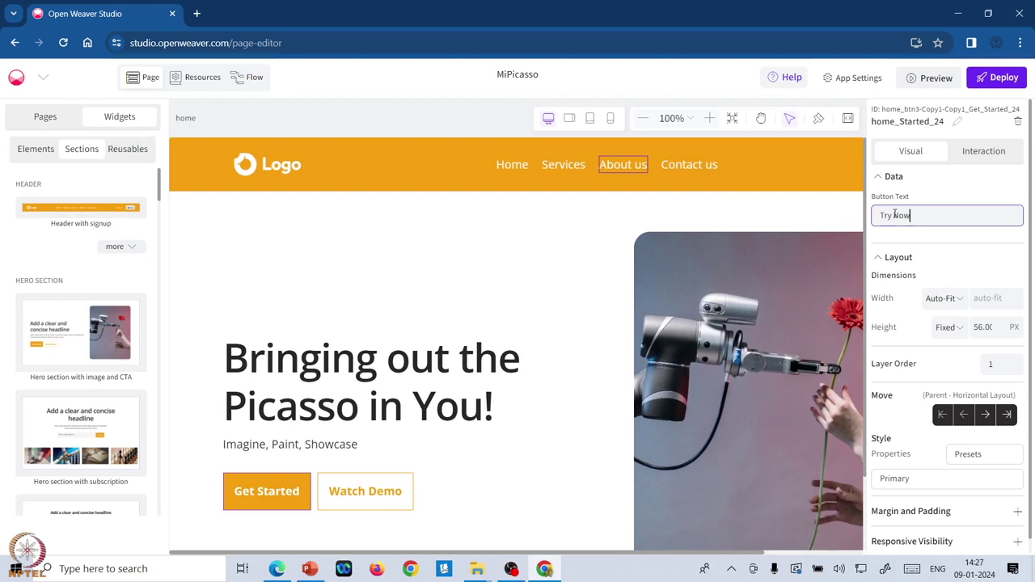
pyautogui.press('Return')
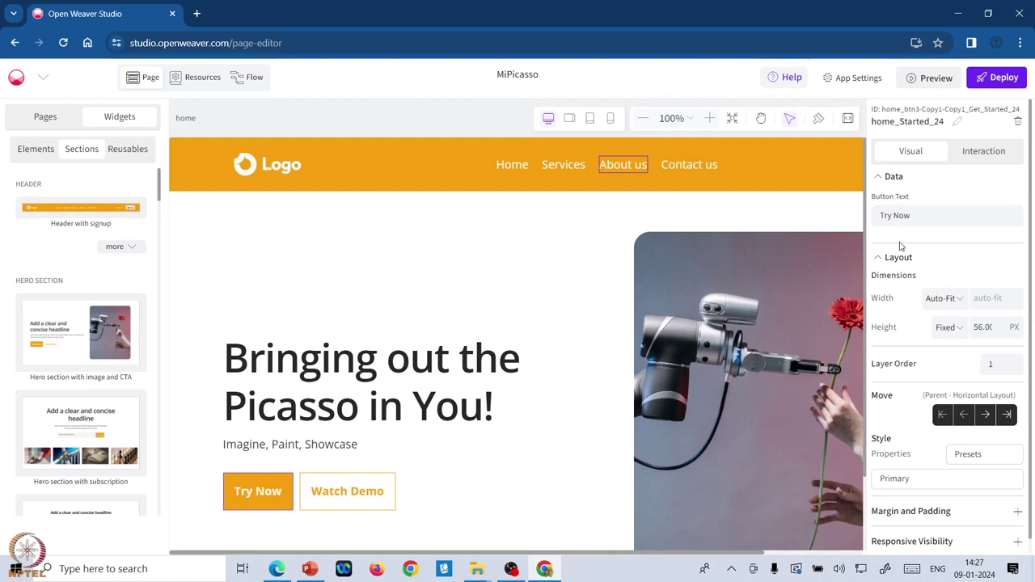
# View the available Studio themes in the app theme settings.
pyautogui.click(818, 119)
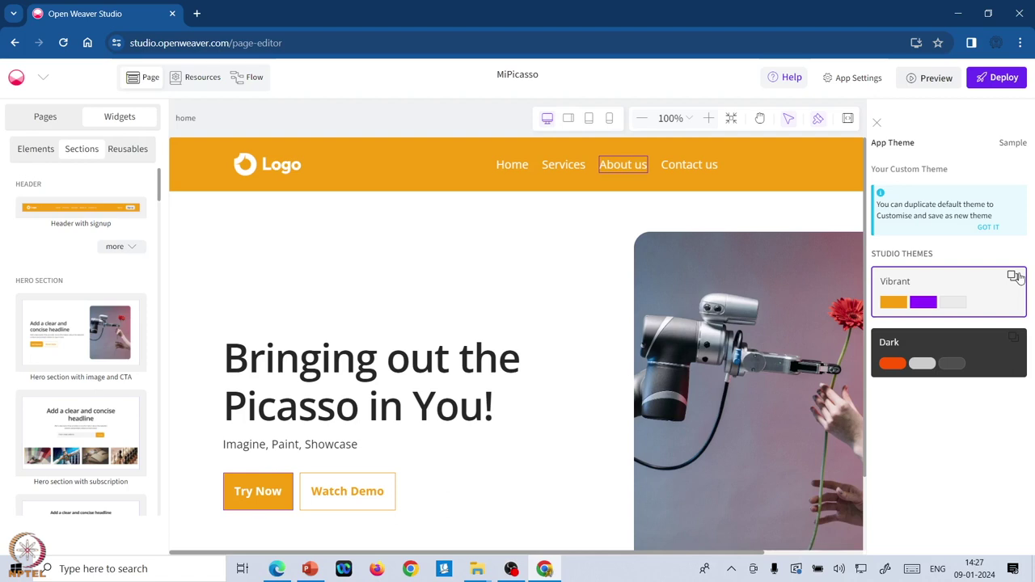
pyautogui.click(878, 124)
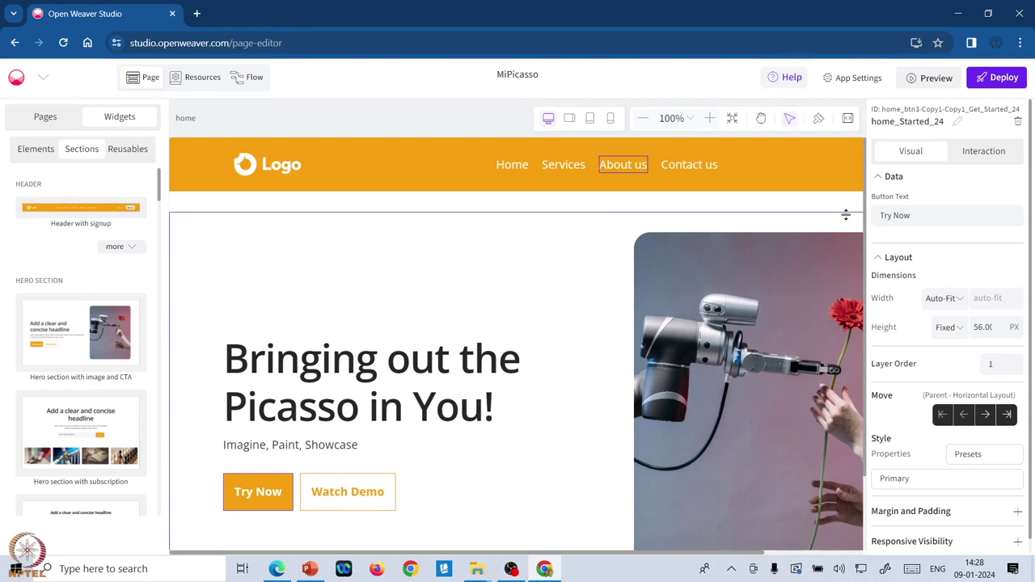
# Extend the home page's height below the hero section with repeated 50 px increases in the page properties.
pyautogui.scroll(-2, 599, 266)
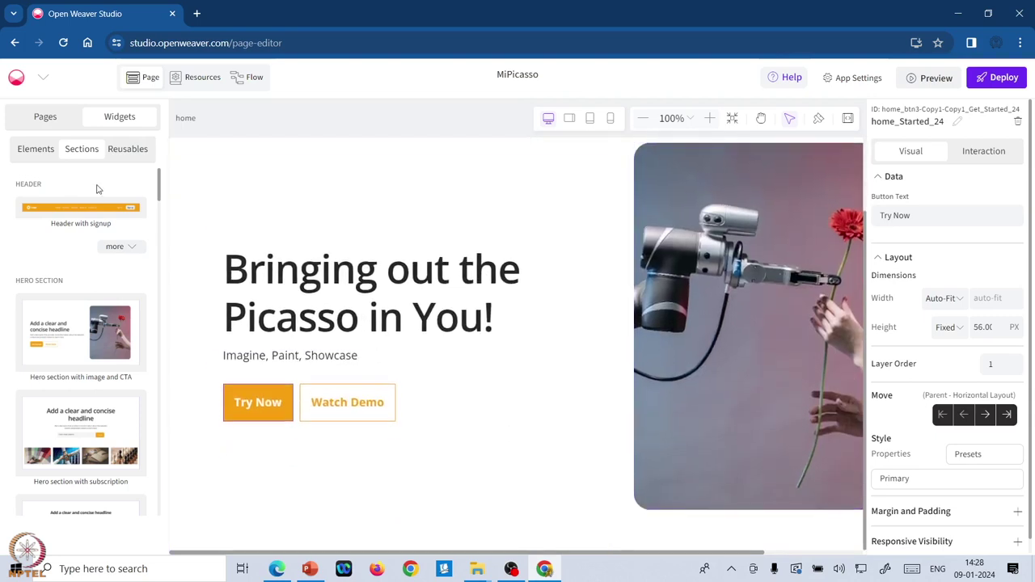
pyautogui.click(47, 118)
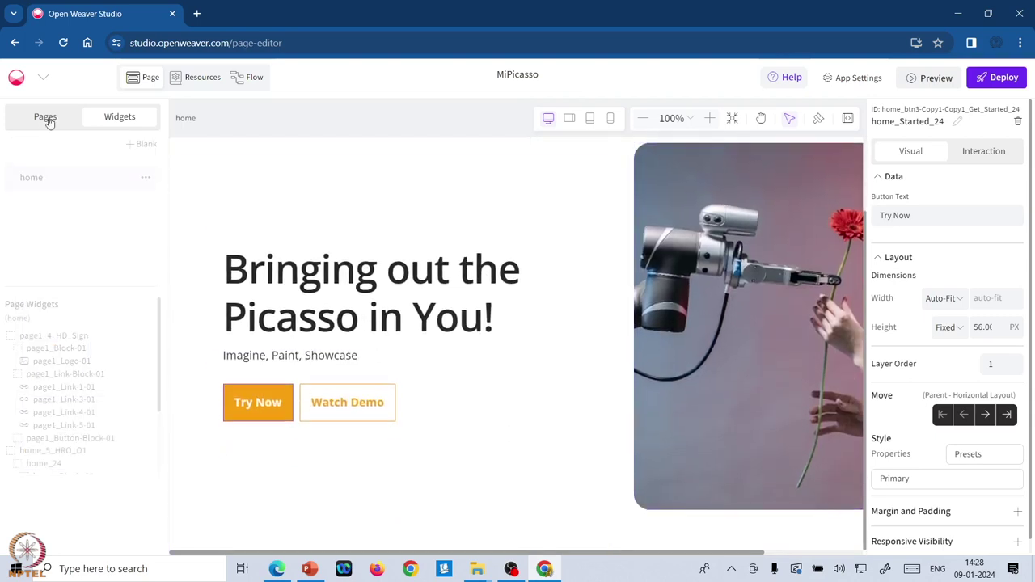
pyautogui.click(79, 181)
pyautogui.click(991, 419)
pyautogui.click(1011, 418)
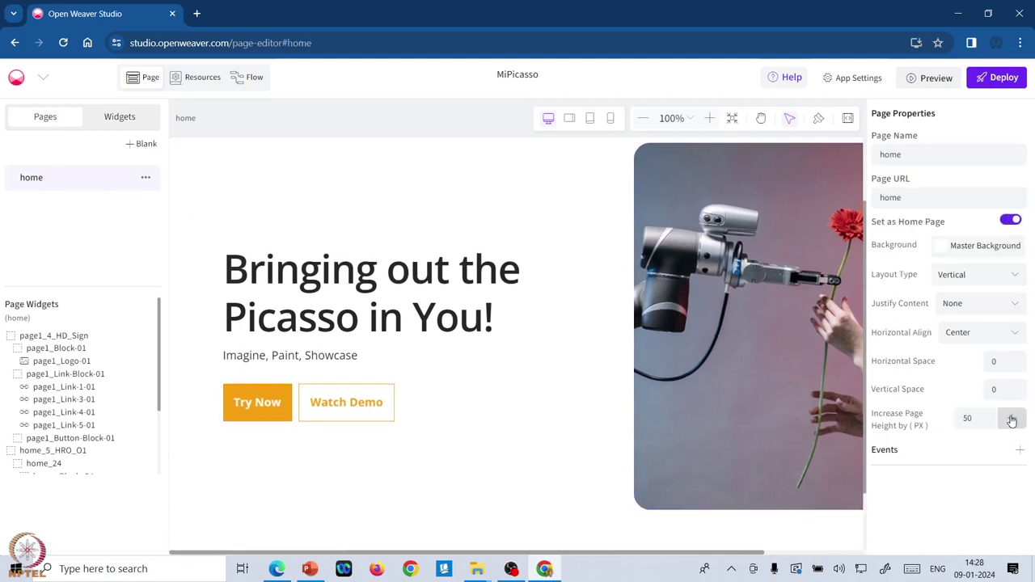
pyautogui.click(1011, 418)
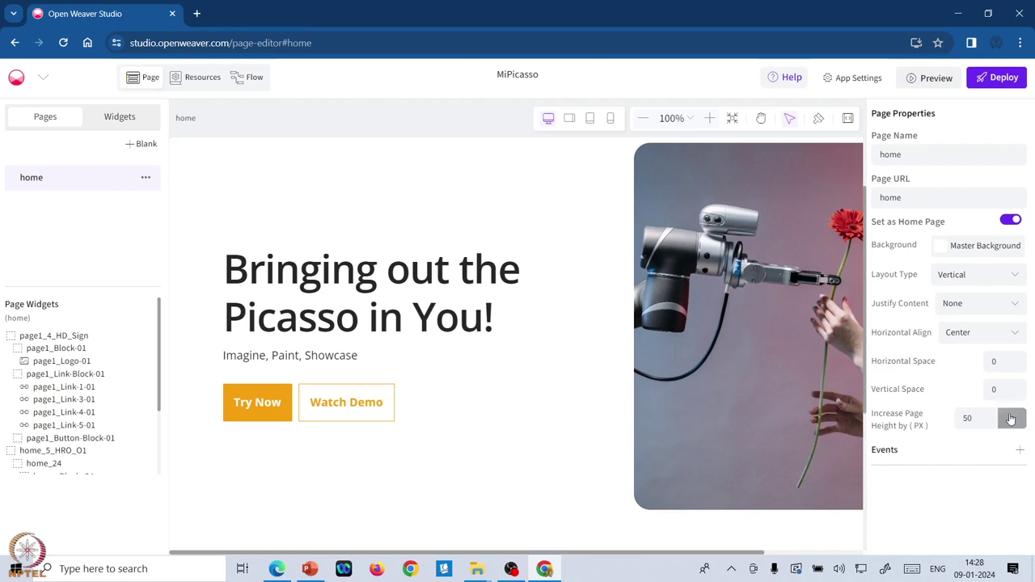
pyautogui.click(1011, 419)
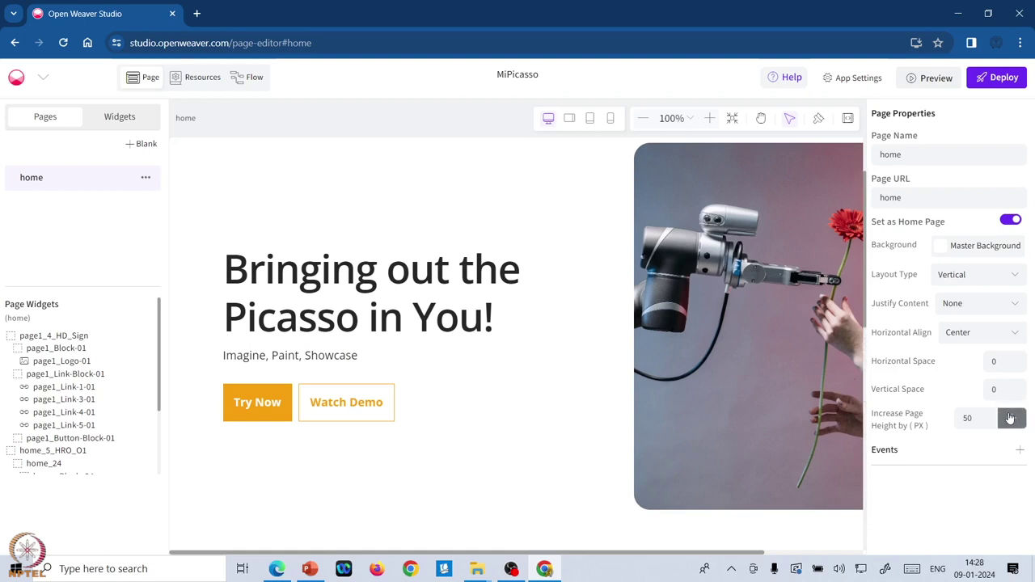
pyautogui.click(1011, 419)
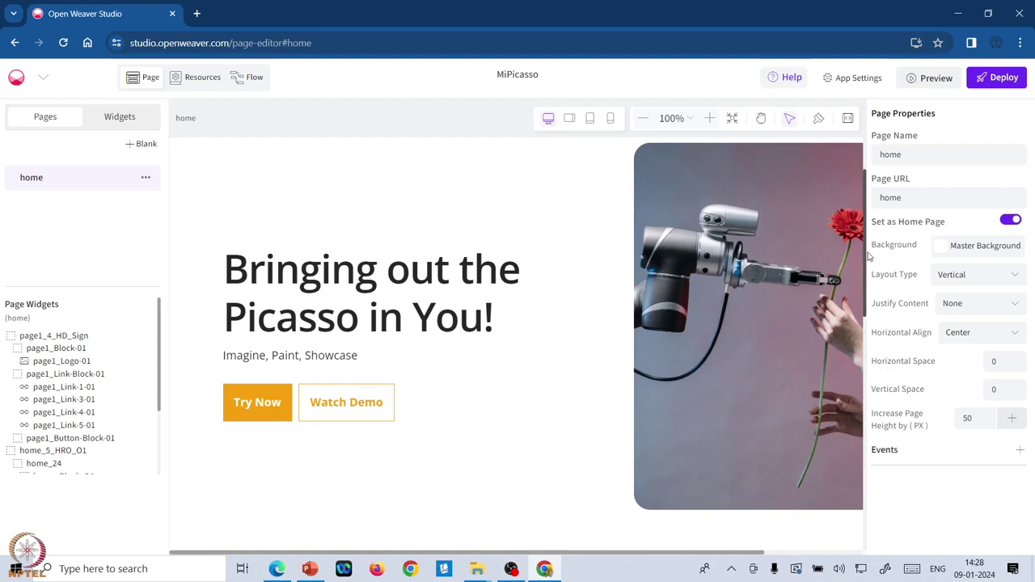
# Add the Image gallery with caption text section to the empty area directly below the hero section.
pyautogui.moveTo(869, 257); pyautogui.dragTo(886, 376)
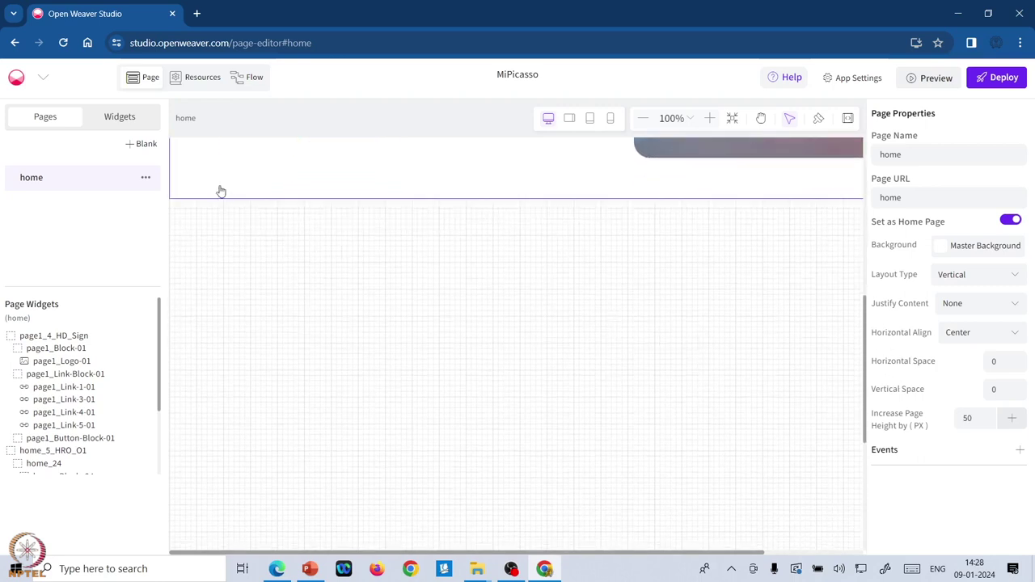
pyautogui.click(119, 117)
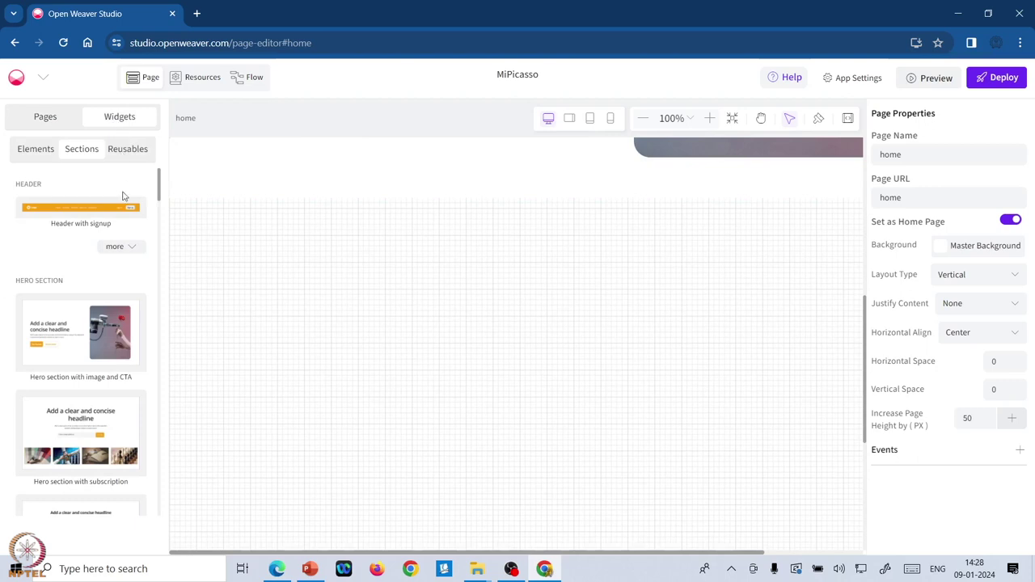
pyautogui.scroll(-1, 127, 235)
pyautogui.scroll(-8, 127, 235)
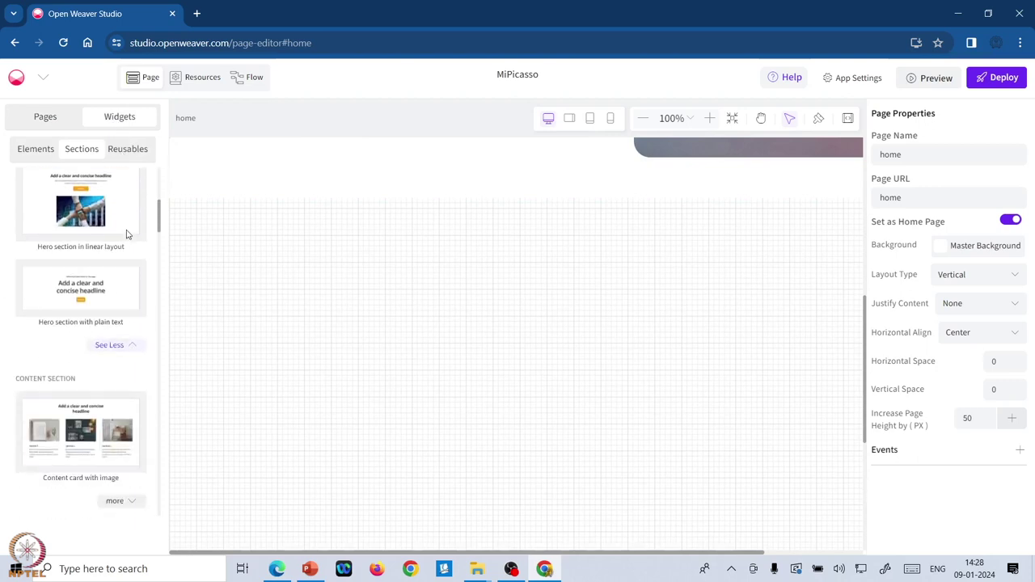
pyautogui.scroll(-1, 126, 234)
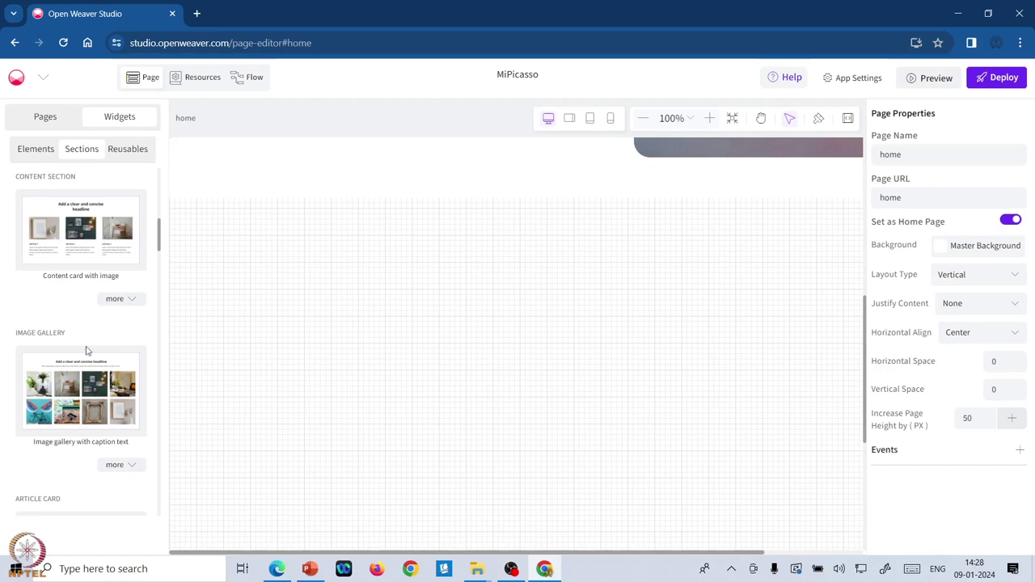
pyautogui.moveTo(81, 368); pyautogui.dragTo(259, 271)
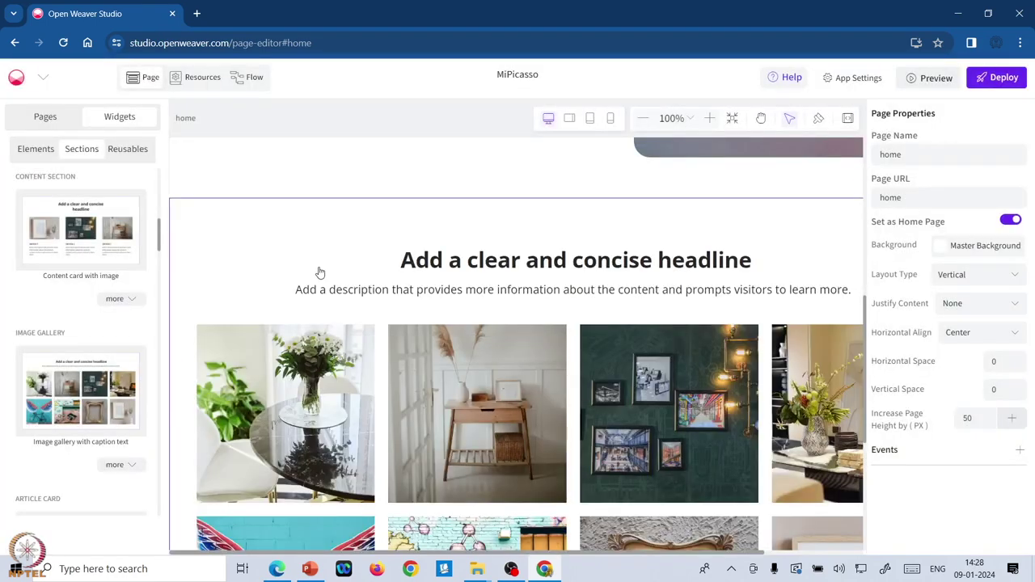
# Replace the image gallery's headline with "Trending art from this week".
pyautogui.click(410, 260)
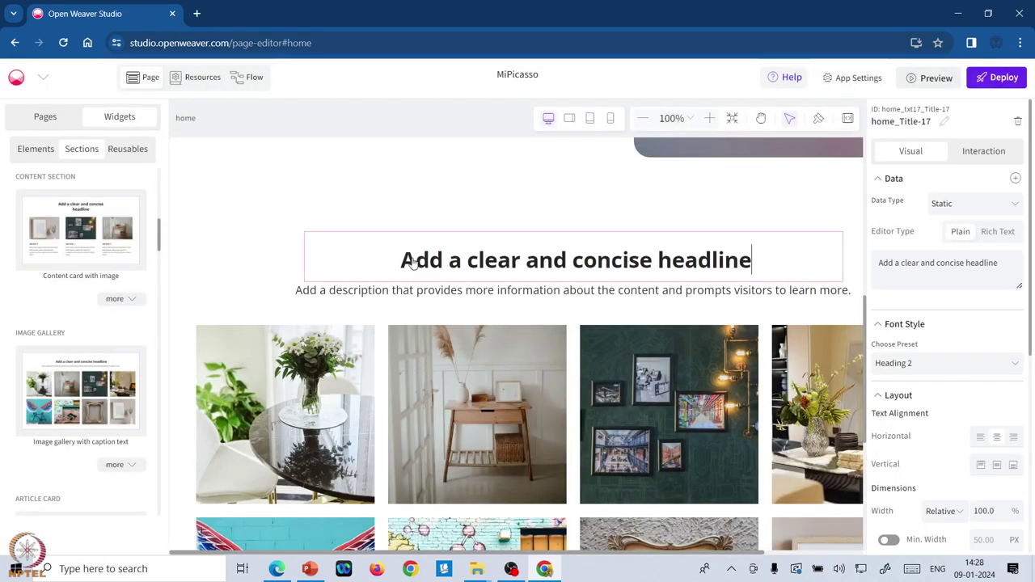
pyautogui.click(888, 275)
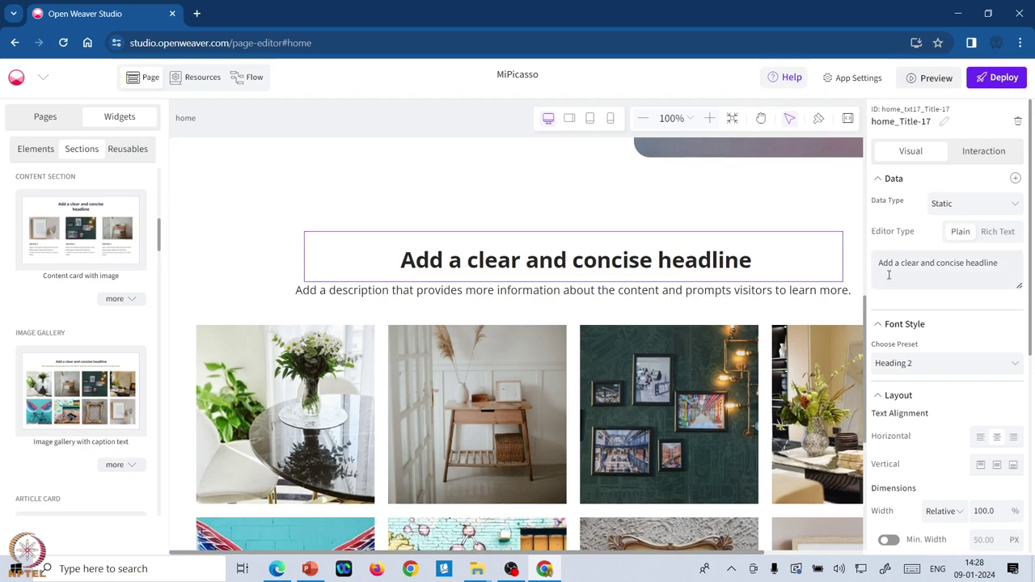
pyautogui.tripleClick(887, 272)
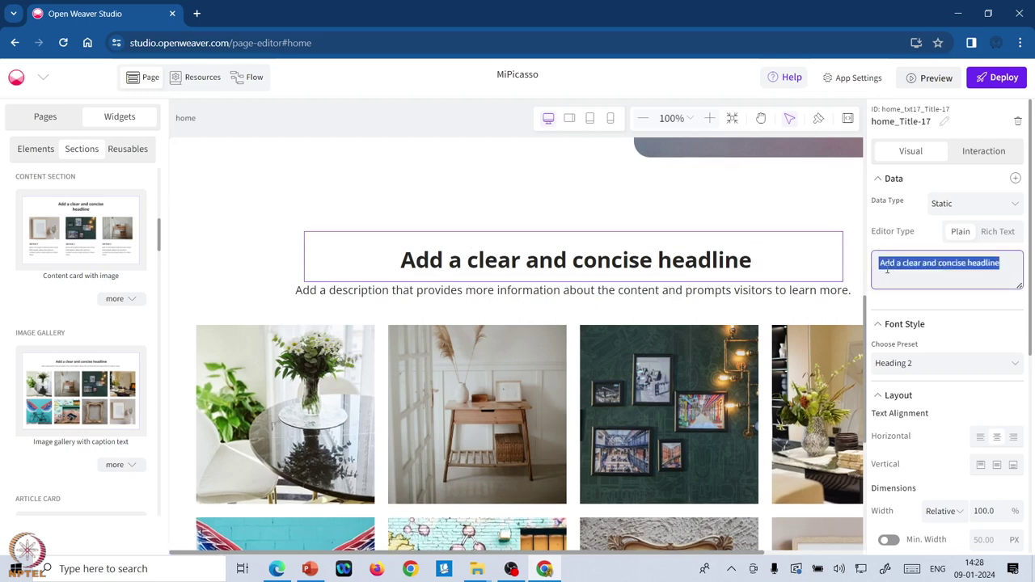
pyautogui.write('Trending ')
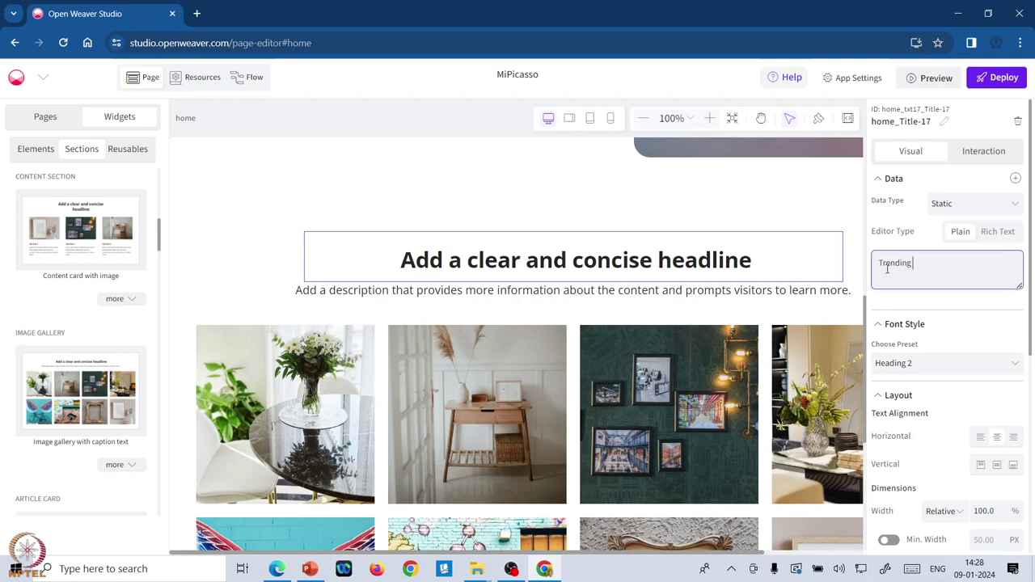
pyautogui.write('art from tihis week')
pyautogui.click(893, 293)
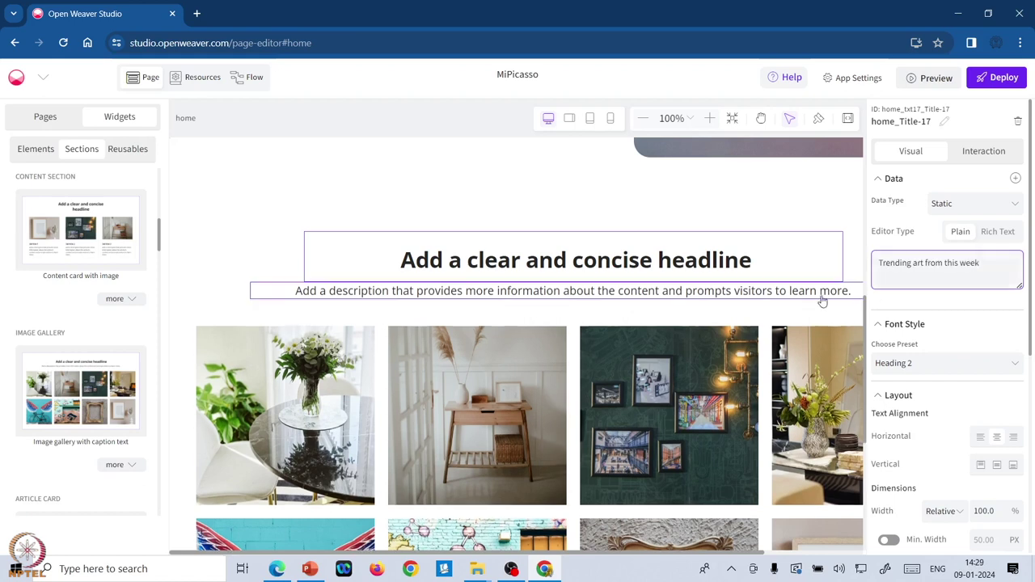
# Replace the image gallery's description text with "from amazing artists like you".
pyautogui.click(750, 292)
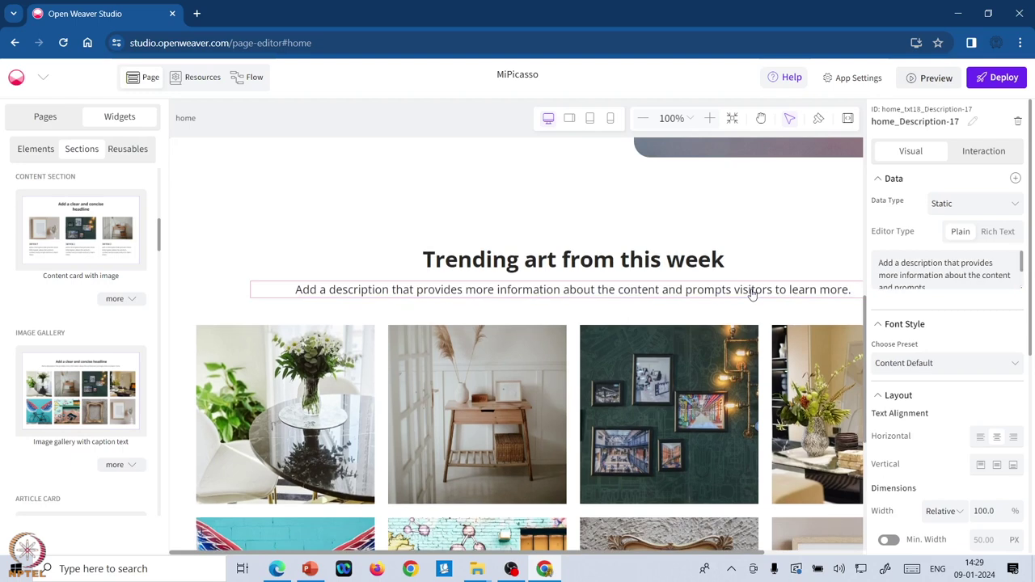
pyautogui.tripleClick(937, 283)
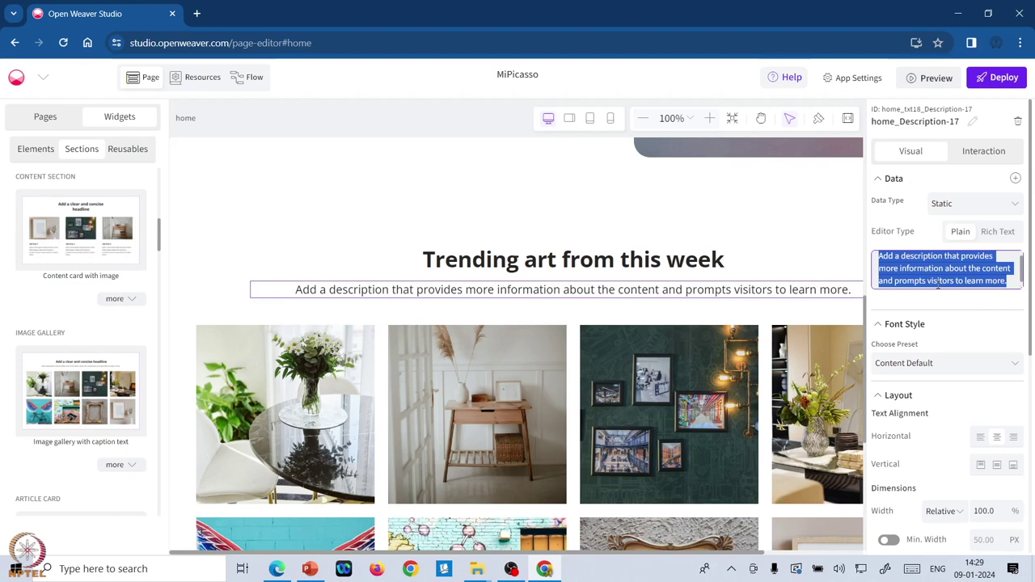
pyautogui.write('from ')
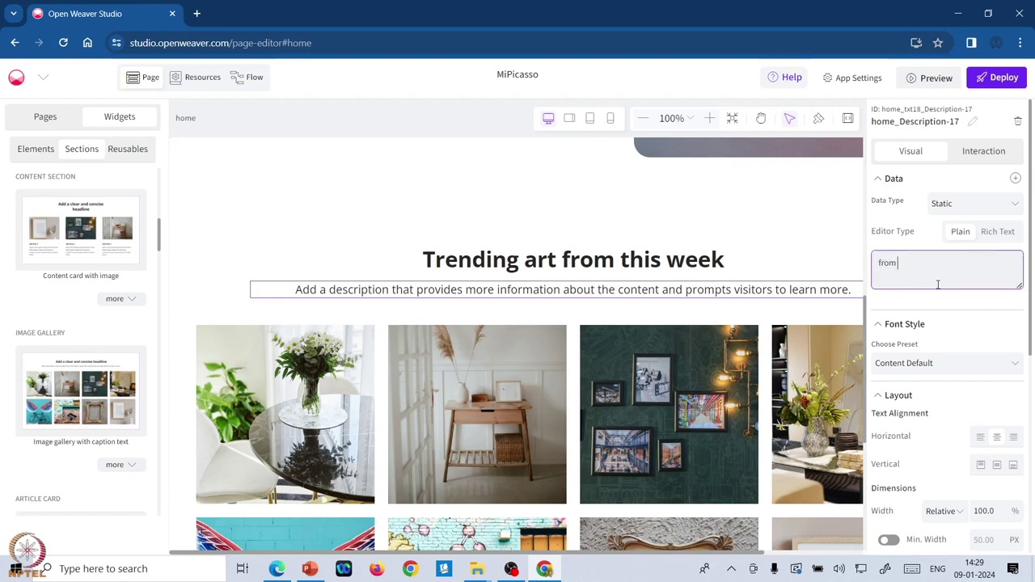
pyautogui.write('amazing artists like you')
pyautogui.press('Tab')
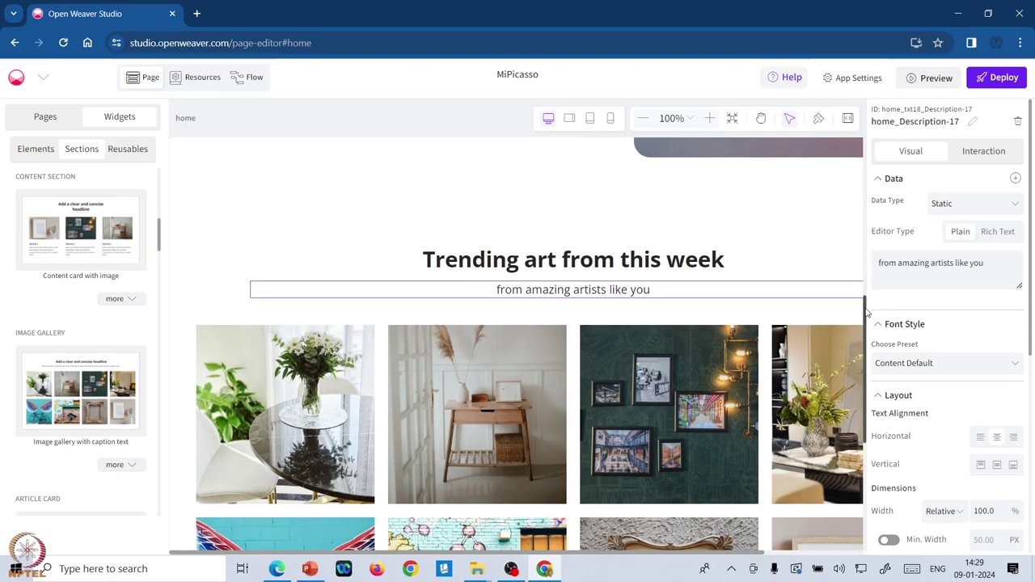
# Add the Join our mailing form subscription section to the empty area below the image gallery.
pyautogui.scroll(-4, 828, 485)
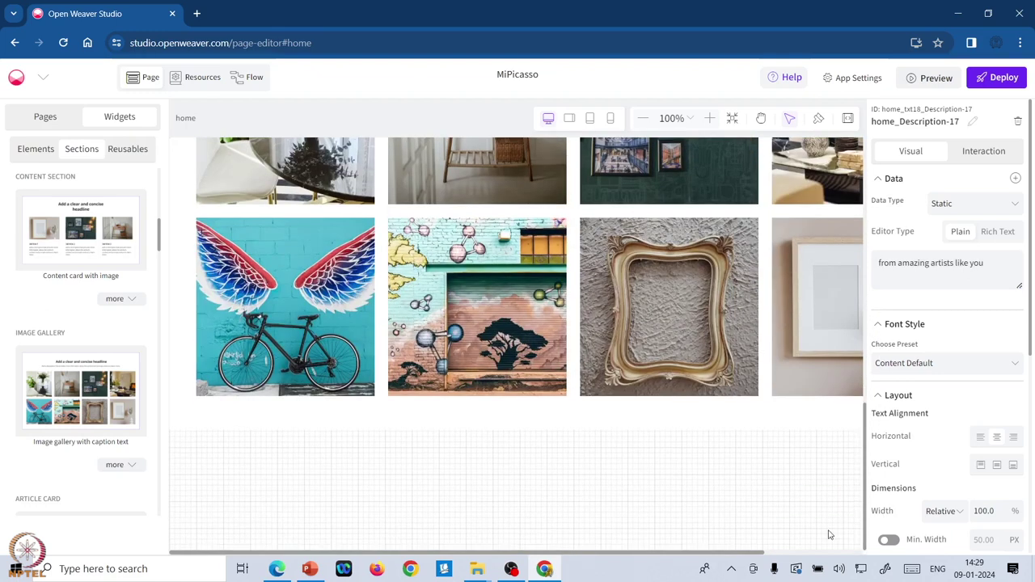
pyautogui.click(749, 495)
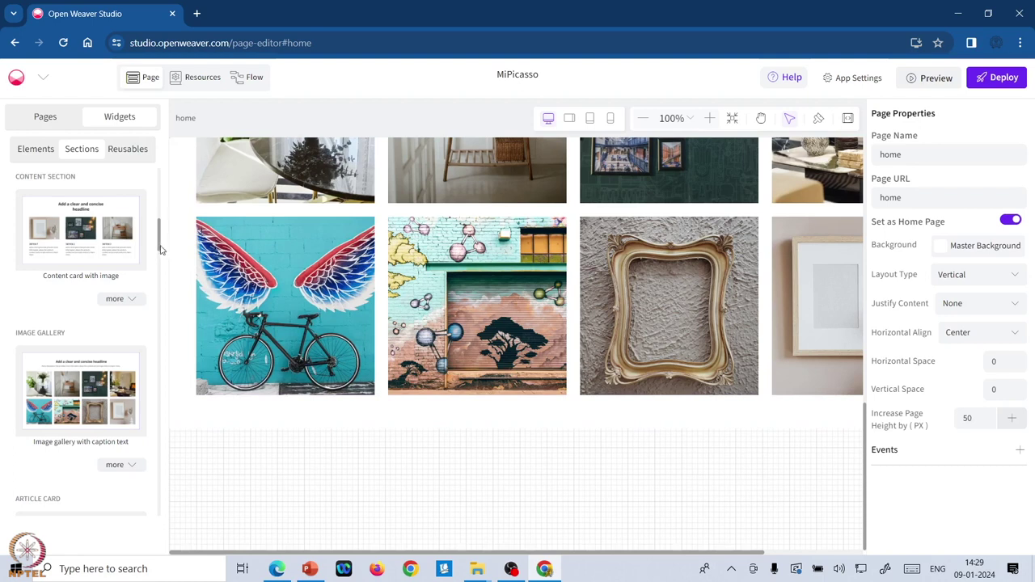
pyautogui.moveTo(160, 245); pyautogui.dragTo(199, 321)
pyautogui.scroll(-12, 204, 336)
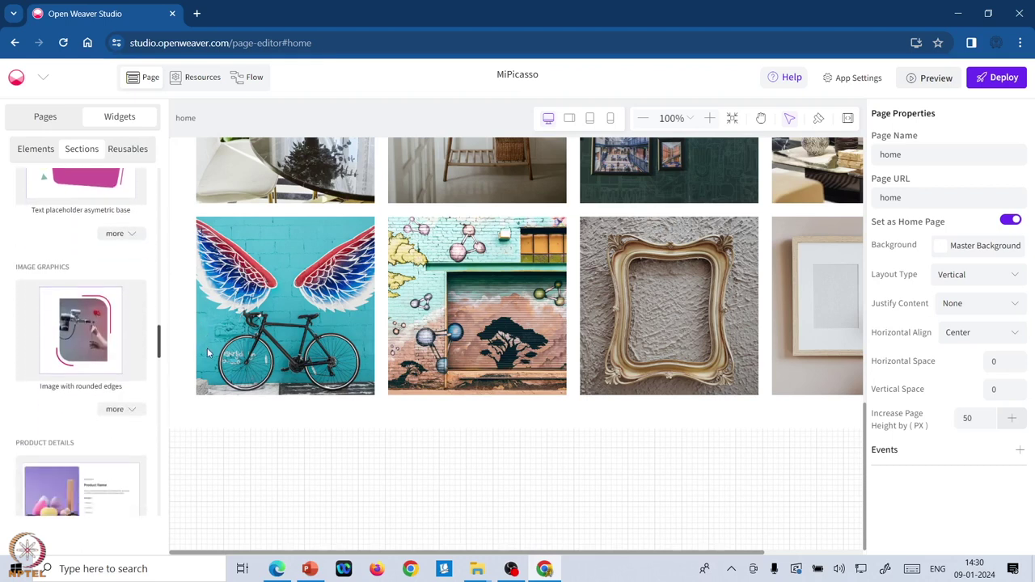
pyautogui.scroll(-12, 222, 416)
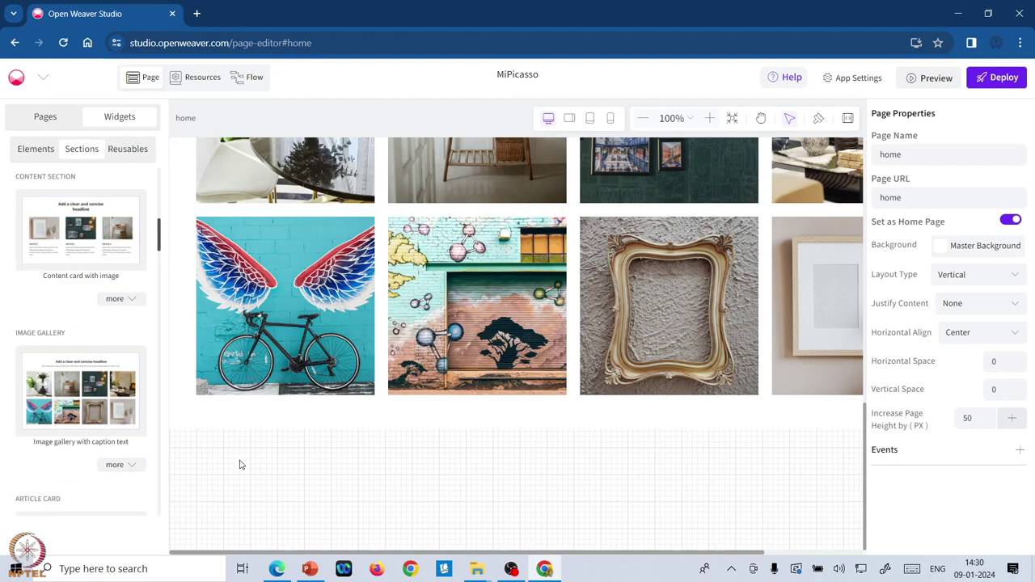
pyautogui.scroll(-5, 239, 465)
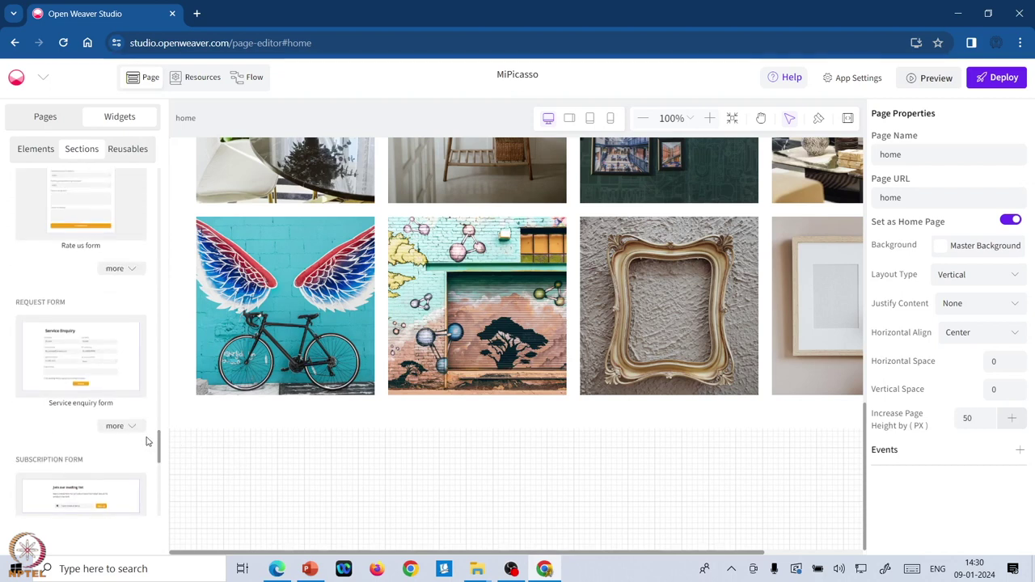
pyautogui.scroll(-2, 147, 441)
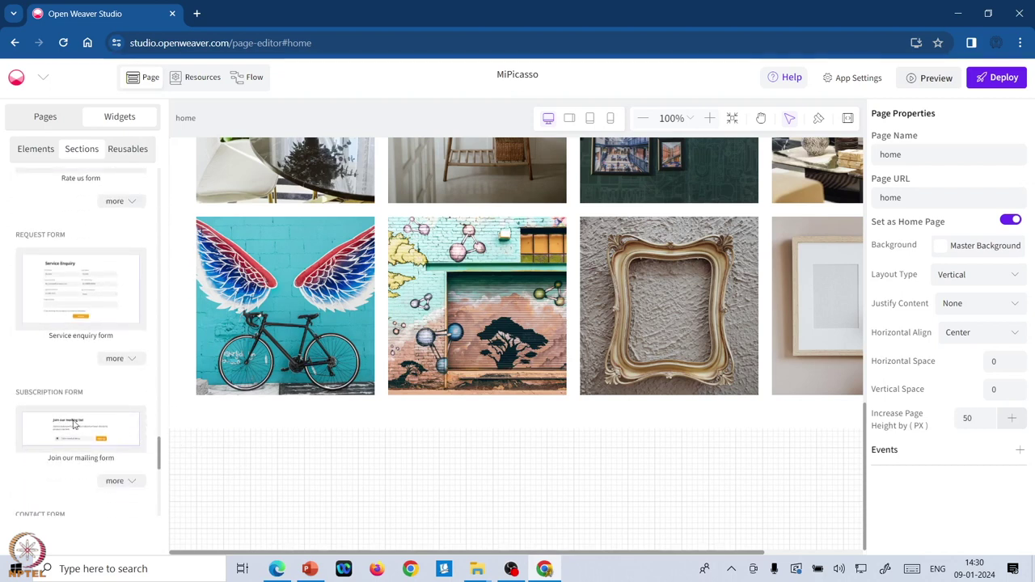
pyautogui.moveTo(71, 431); pyautogui.dragTo(240, 472)
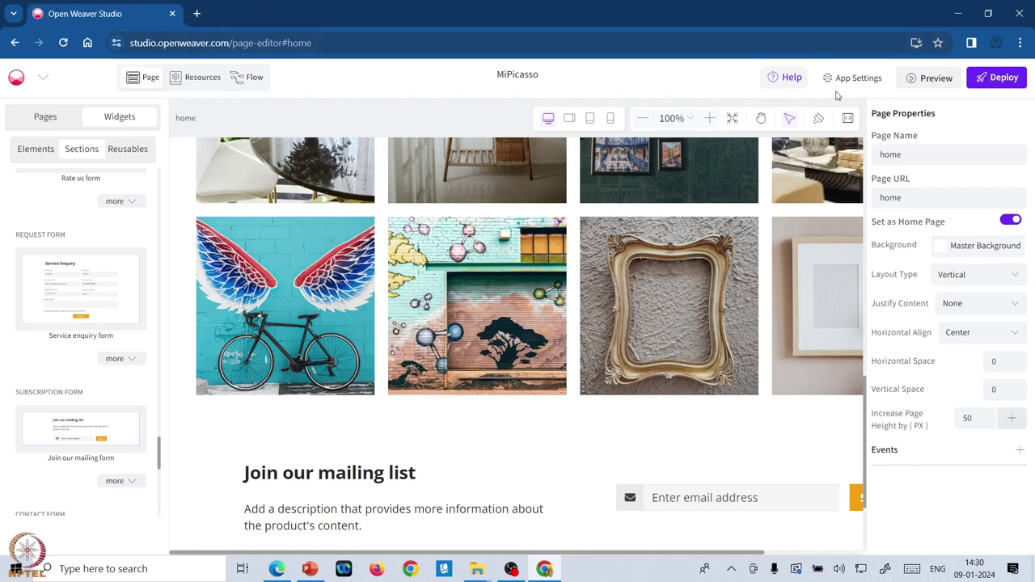
# Open a live preview of the MiPicasso home page in the browser.
pyautogui.click(933, 77)
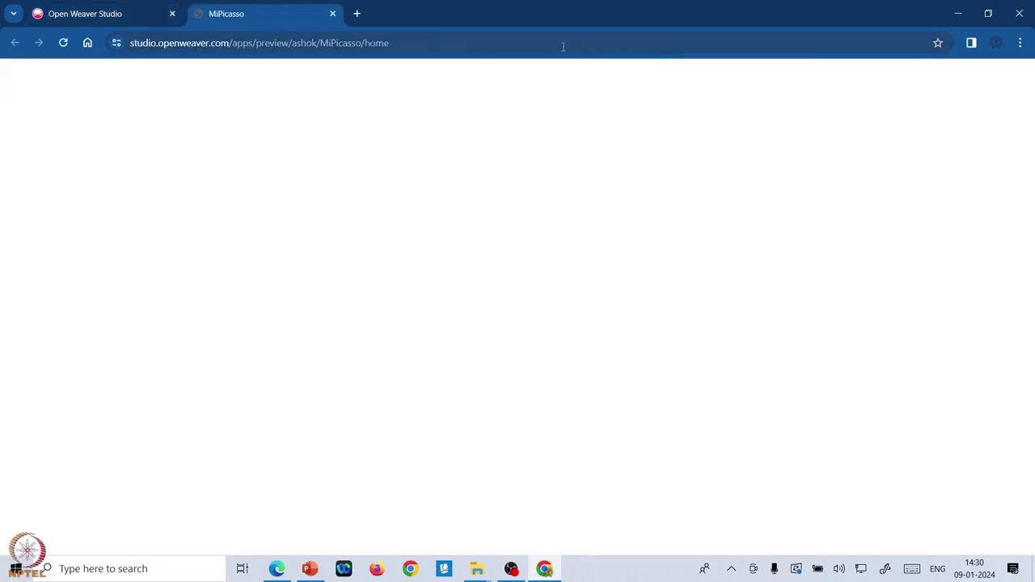
pyautogui.click(284, 42)
pyautogui.press('Return')
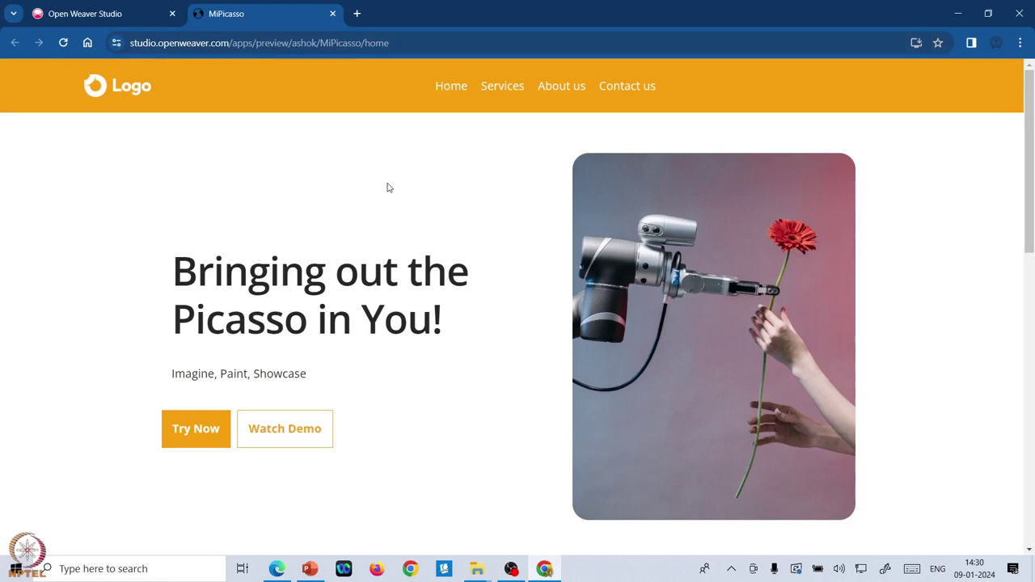
# Detach the preview into its own window, narrow it to about phone width and examine how the page layout adapts.
pyautogui.moveTo(272, 15); pyautogui.dragTo(343, 63)
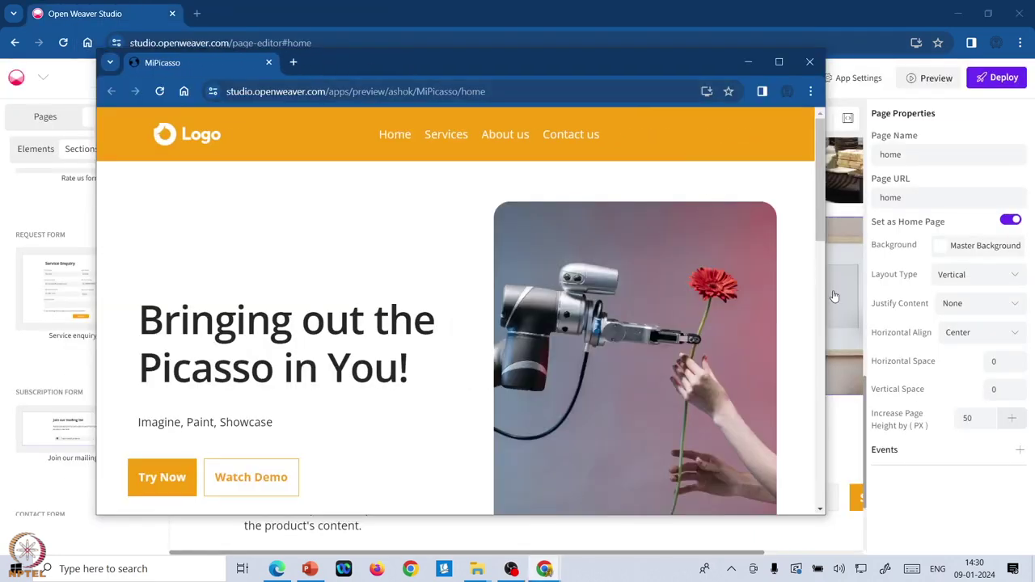
pyautogui.moveTo(829, 287); pyautogui.dragTo(501, 265)
pyautogui.scroll(-8, 452, 275)
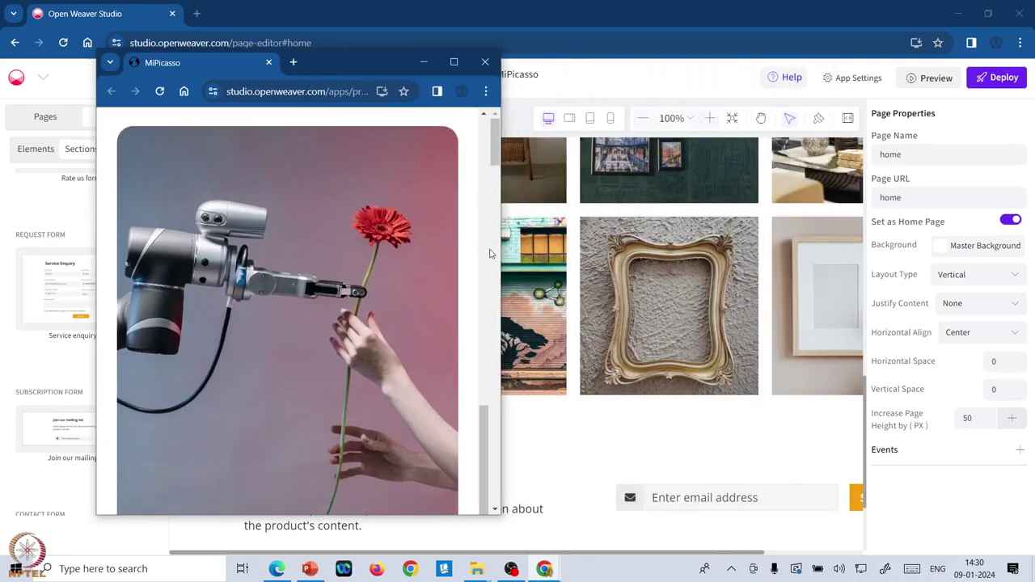
pyautogui.scroll(-8, 487, 301)
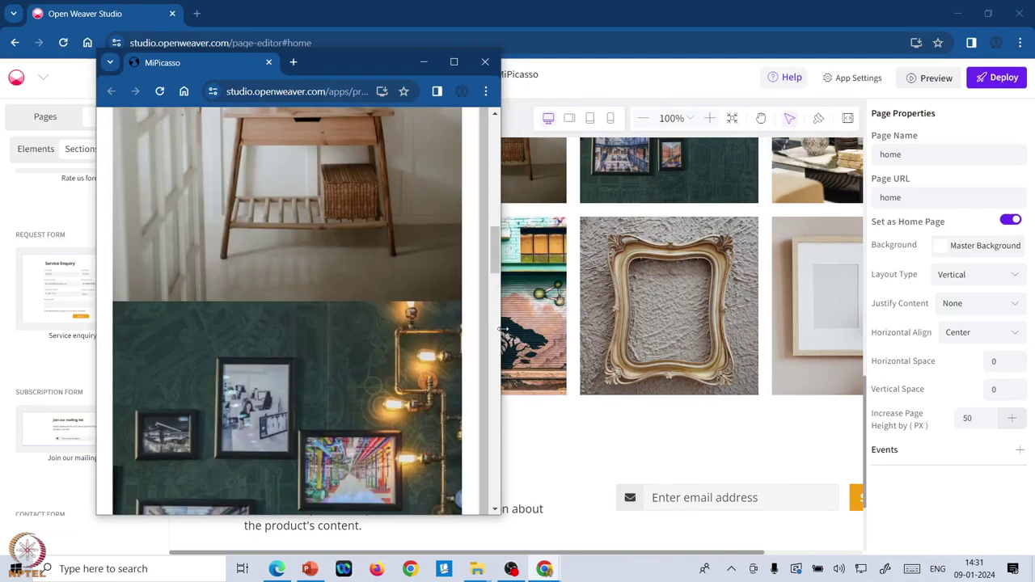
# Widen the preview window again and look through the hero section and image gallery in the wider layout.
pyautogui.moveTo(502, 327); pyautogui.dragTo(868, 283)
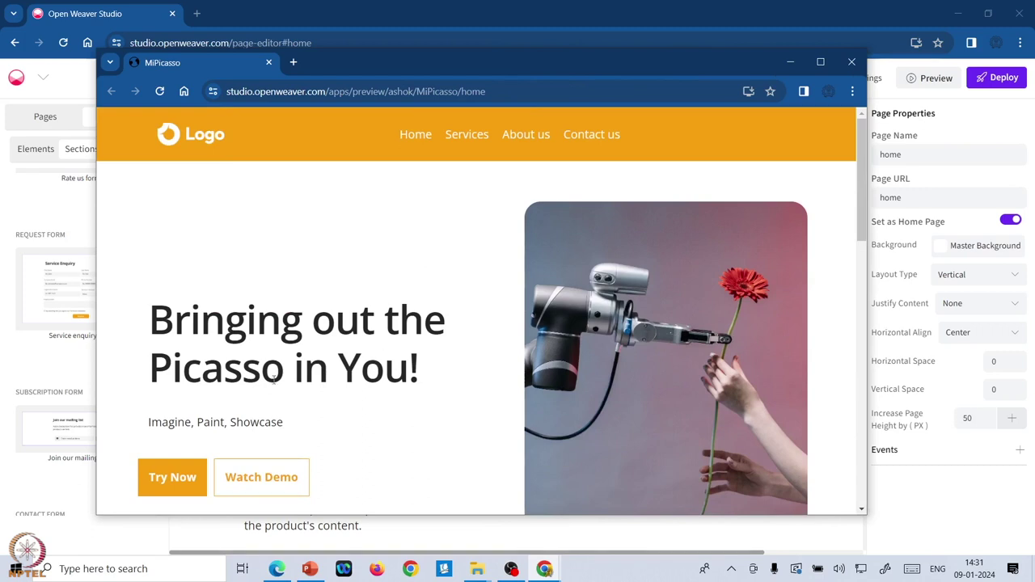
pyautogui.scroll(-1, 226, 364)
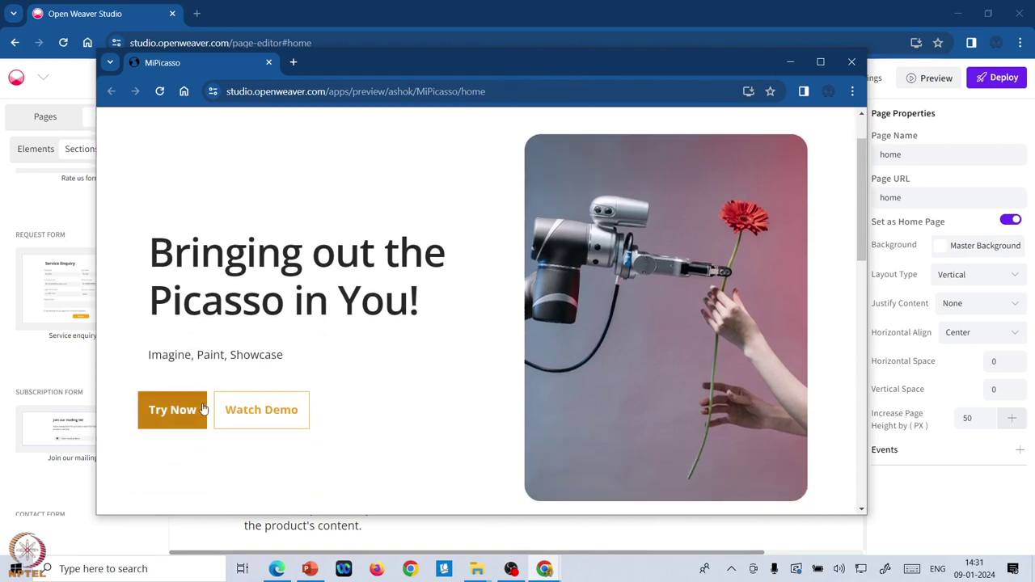
pyautogui.scroll(-5, 202, 405)
pyautogui.scroll(-1, 202, 388)
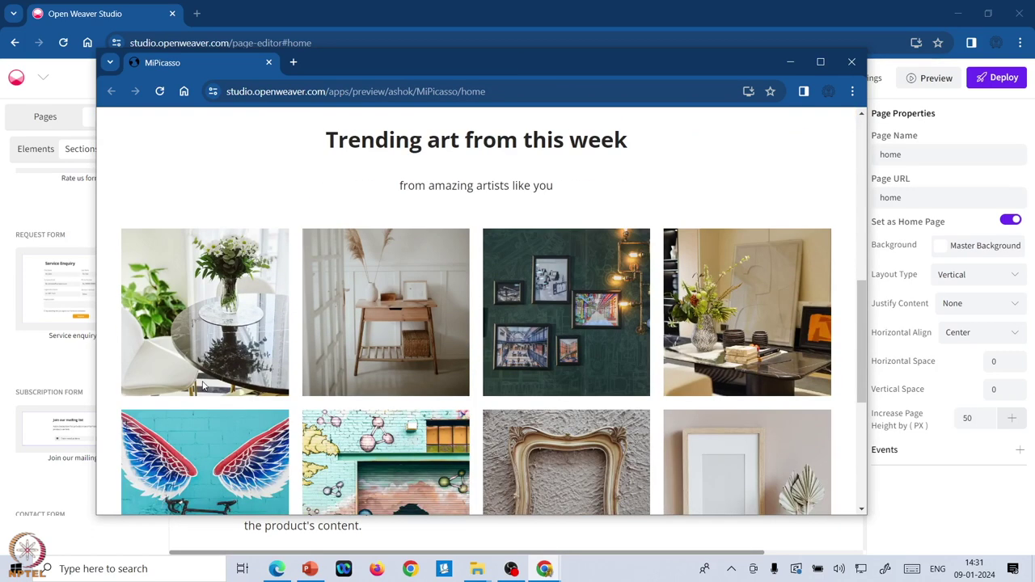
# Look over the remaining gallery images and the mailing-list section in the preview and close the preview window.
pyautogui.scroll(-7, 203, 387)
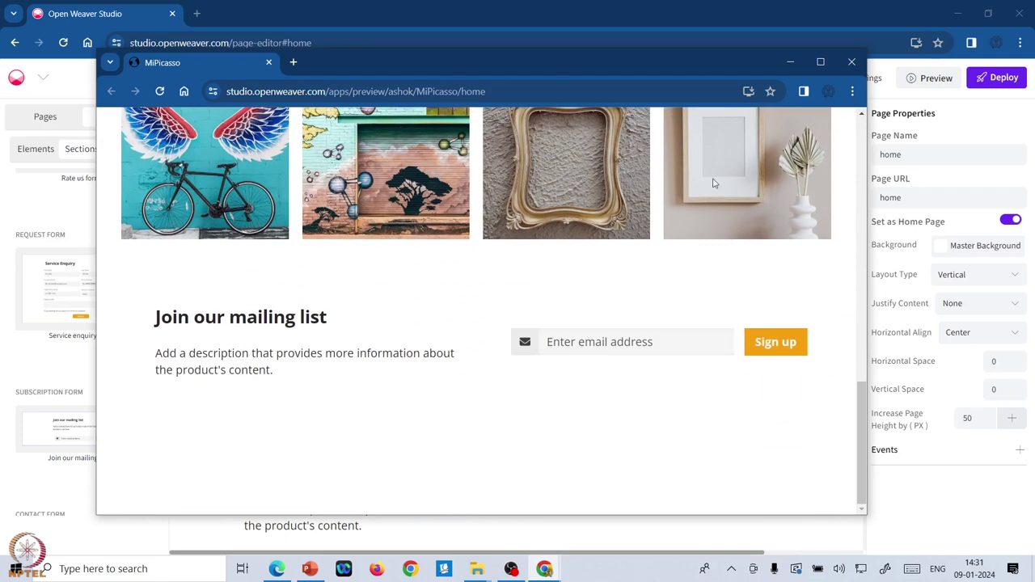
pyautogui.click(848, 65)
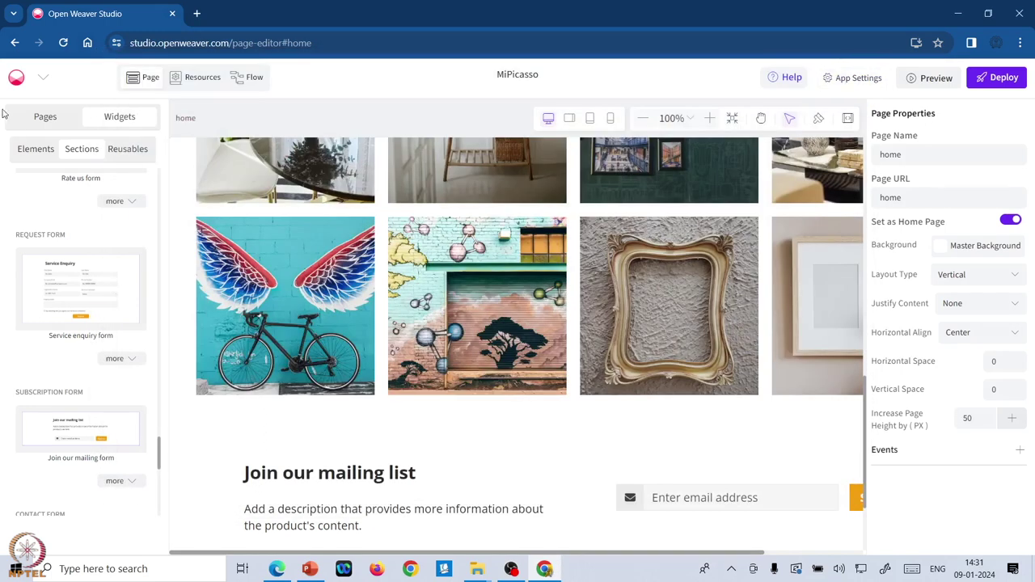
# Make a duplicate of the home page in the app's page list.
pyautogui.click(42, 120)
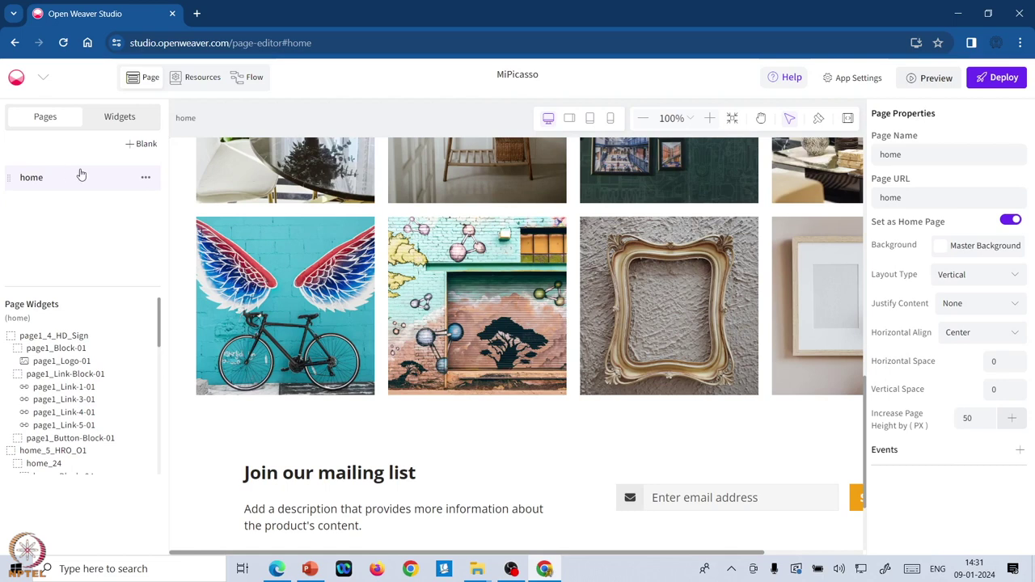
pyautogui.click(148, 185)
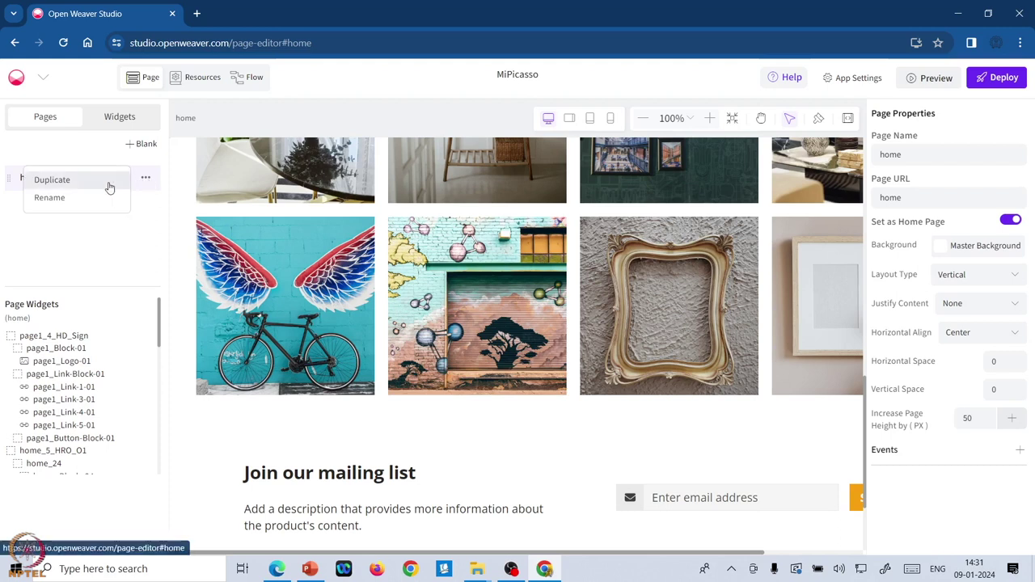
pyautogui.click(109, 188)
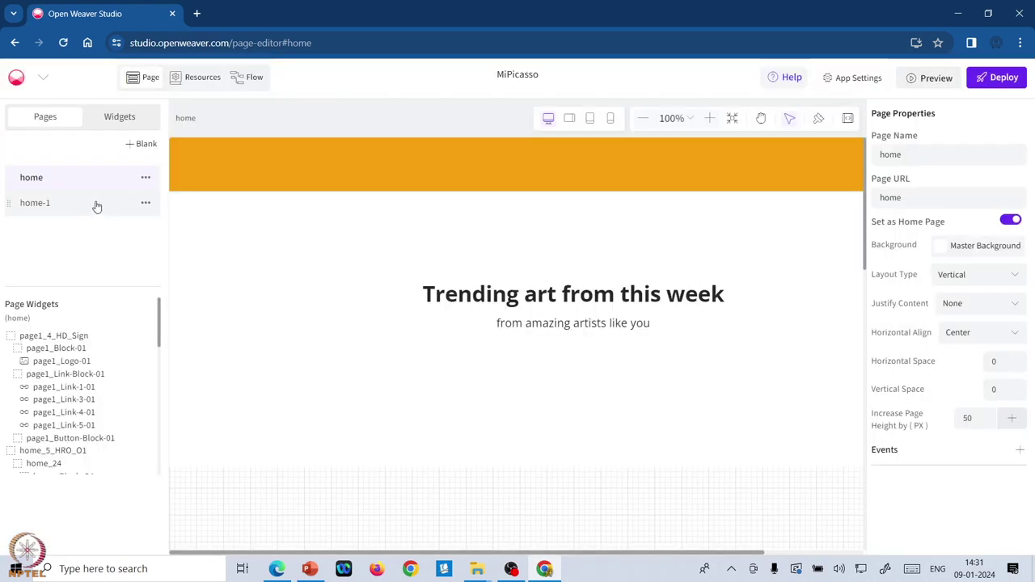
# Rename the duplicated page as paint and set its page URL to paint.
pyautogui.click(84, 204)
pyautogui.click(903, 155)
pyautogui.tripleClick(901, 159)
pyautogui.write('Paint')
pyautogui.press('Tab')
pyautogui.write('paint')
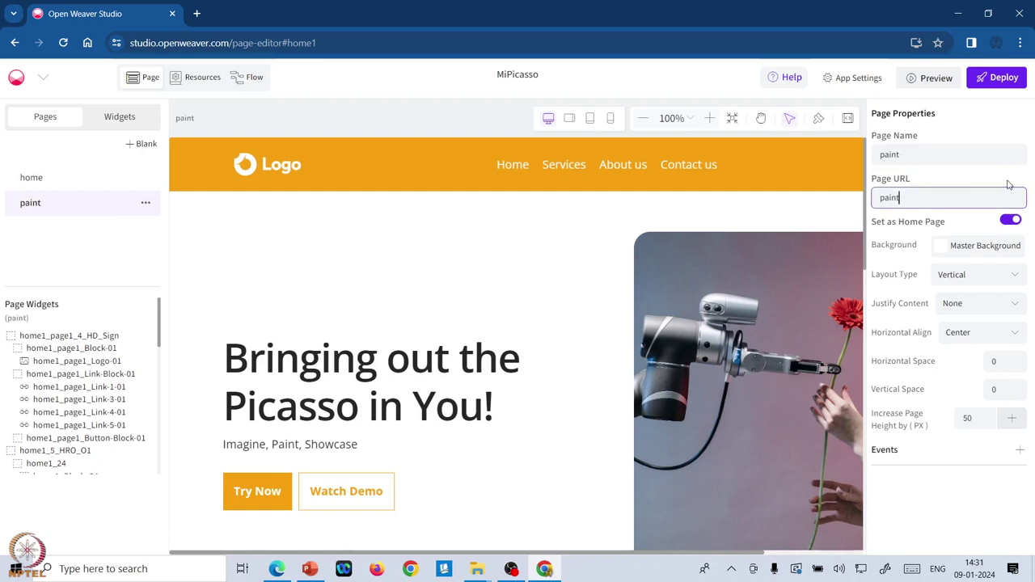
# Delete the hero content, the trending art gallery and the mailing-list section from the paint page, keeping the header.
pyautogui.click(514, 260)
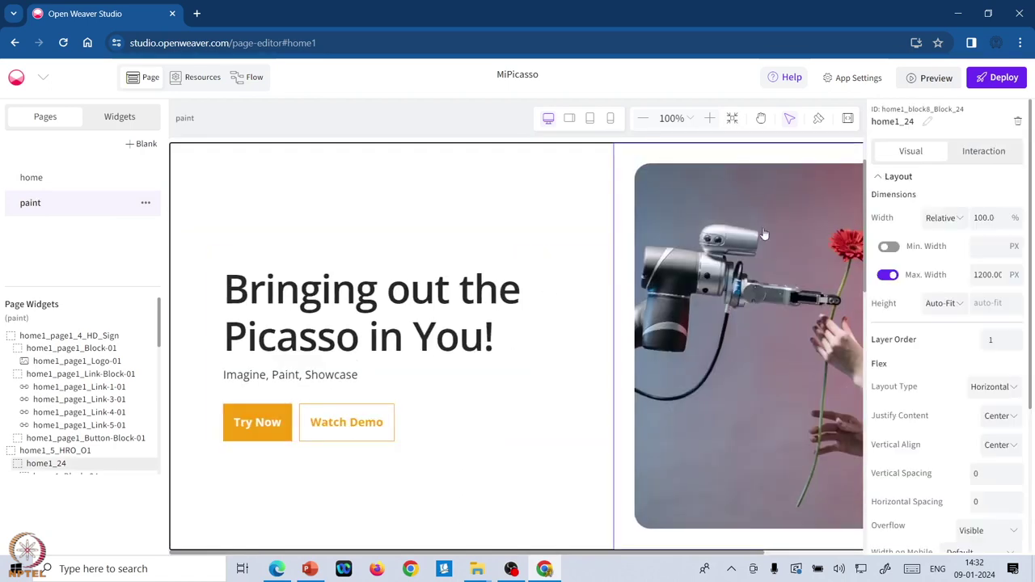
pyautogui.click(1017, 122)
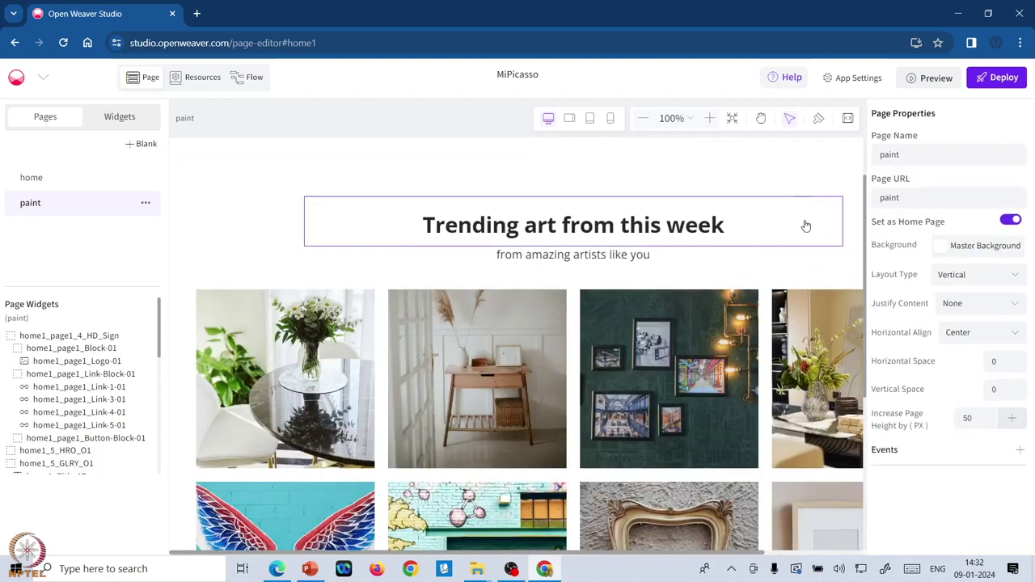
pyautogui.click(811, 183)
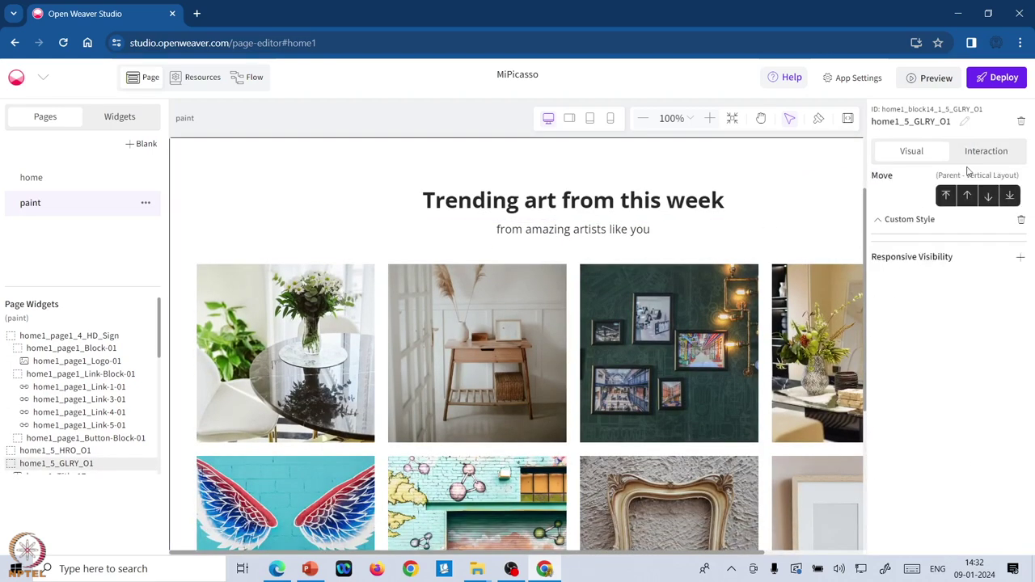
pyautogui.click(1018, 122)
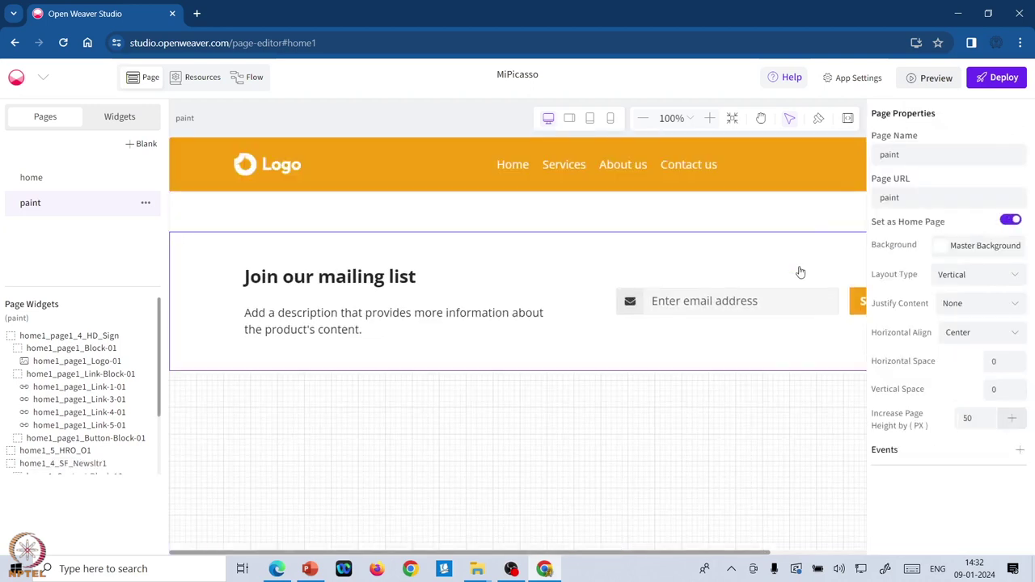
pyautogui.click(799, 270)
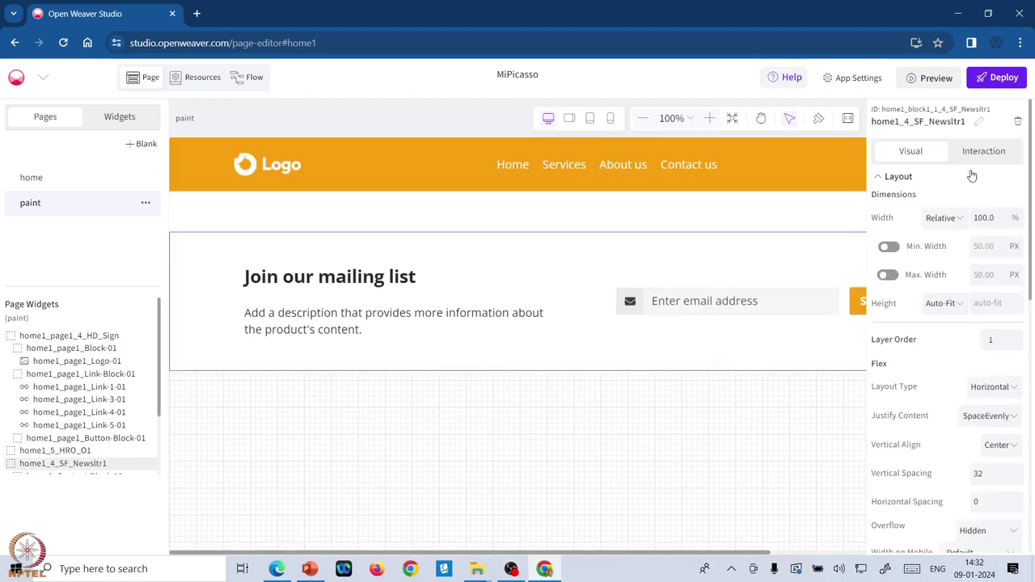
pyautogui.click(1018, 122)
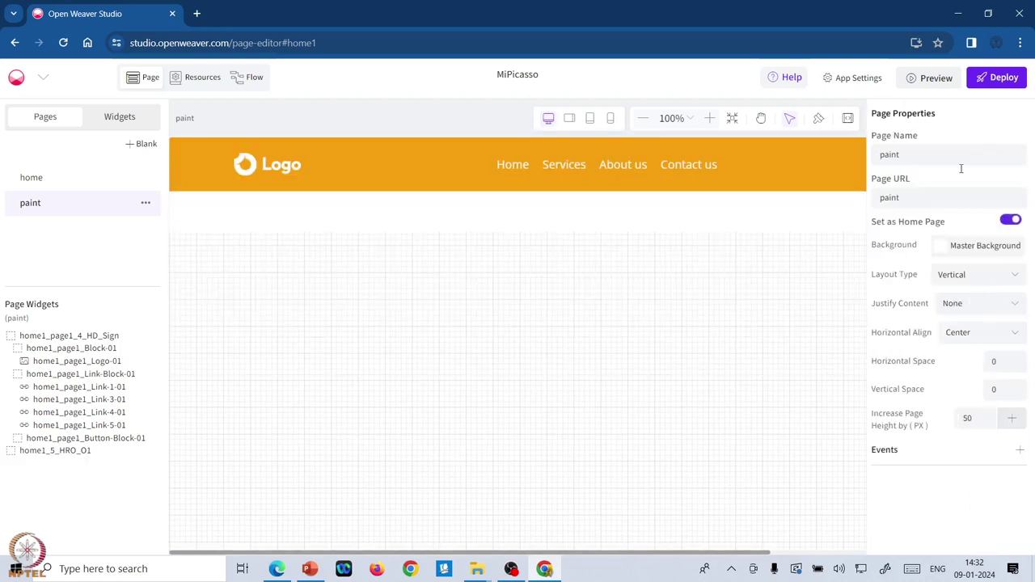
# Add the Generative AI Image generation section to the paint page below the header.
pyautogui.click(116, 121)
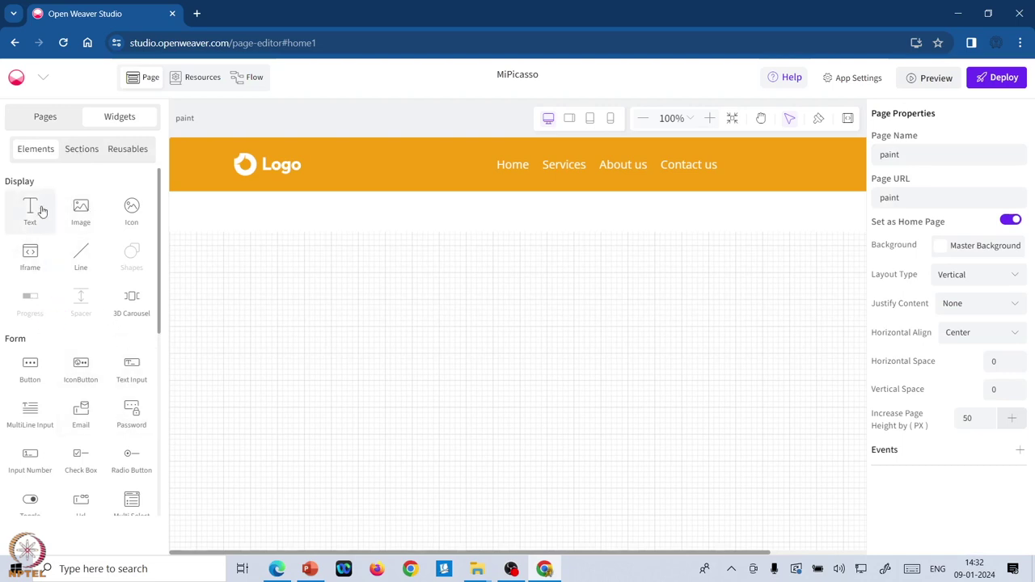
pyautogui.click(73, 155)
pyautogui.scroll(-6, 107, 304)
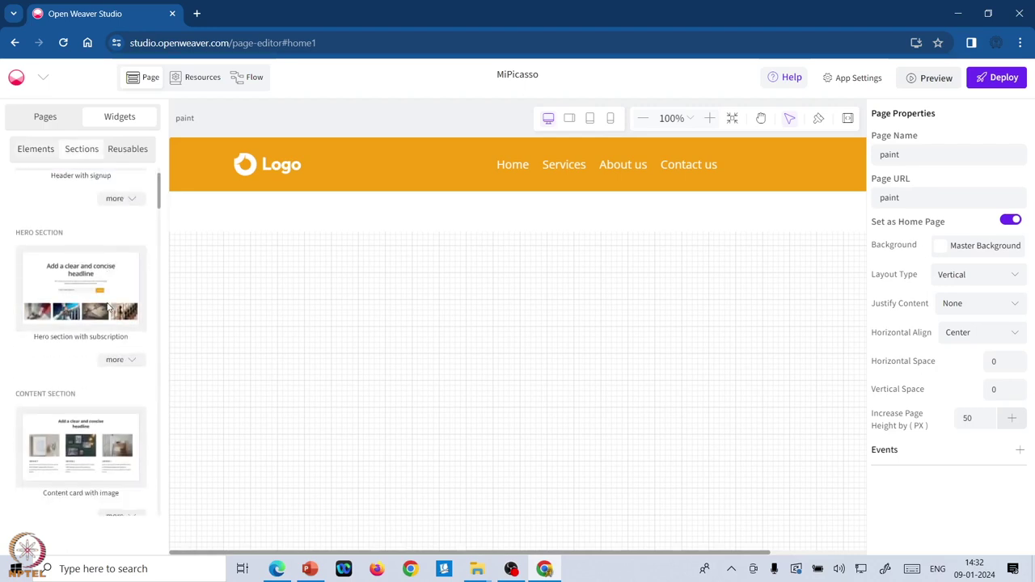
pyautogui.scroll(-10, 110, 305)
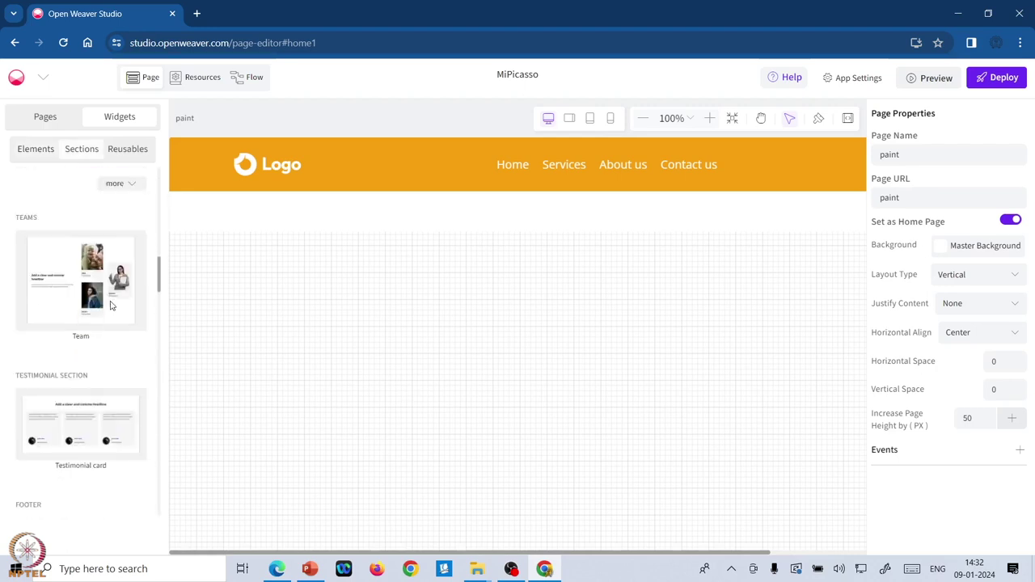
pyautogui.scroll(-10, 112, 305)
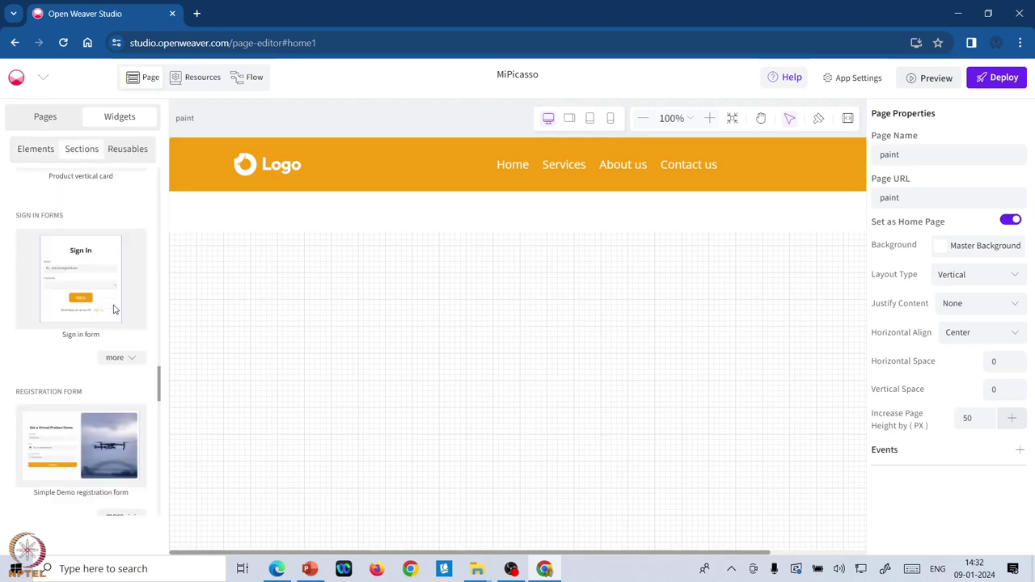
pyautogui.scroll(-3, 113, 309)
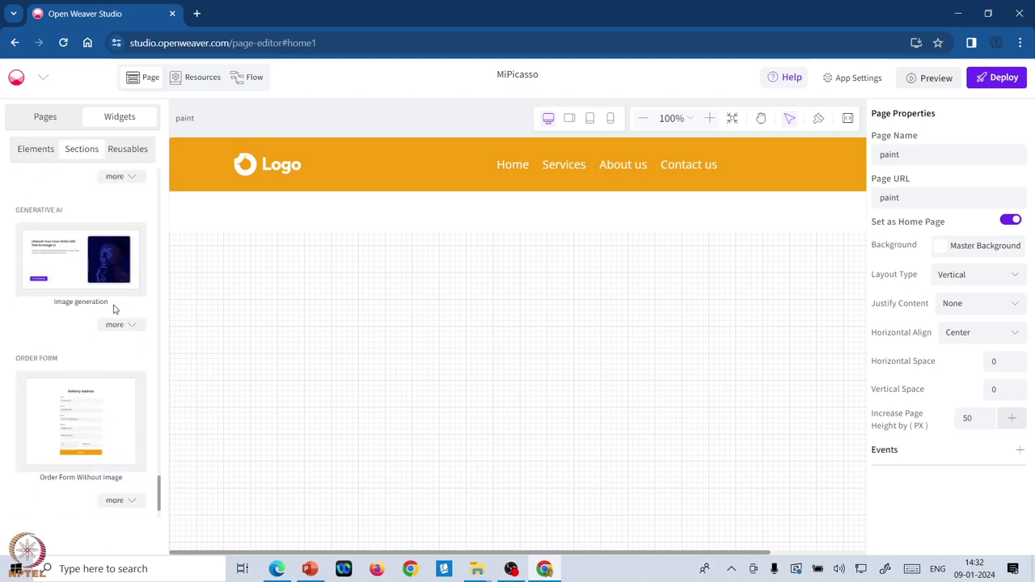
pyautogui.moveTo(81, 258); pyautogui.dragTo(232, 281)
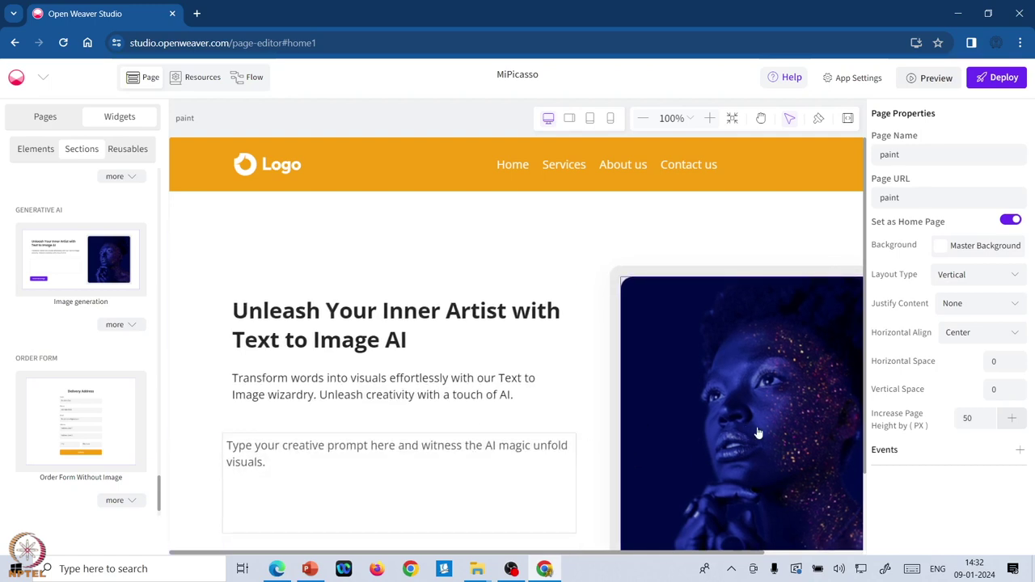
# Extend the paint page's height in 50 px increments to make empty space below the image generation section.
pyautogui.scroll(-2, 726, 404)
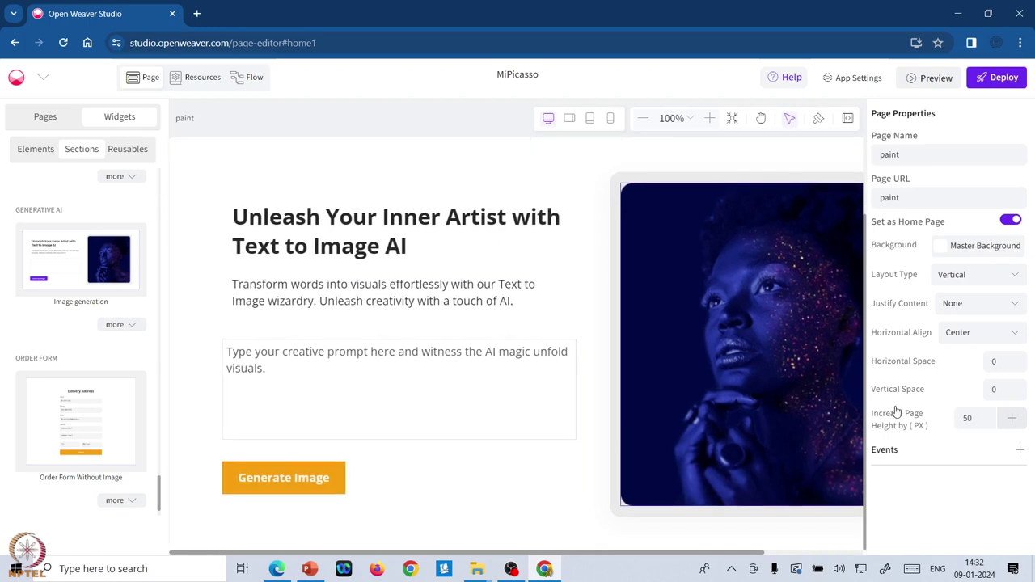
pyautogui.click(1013, 419)
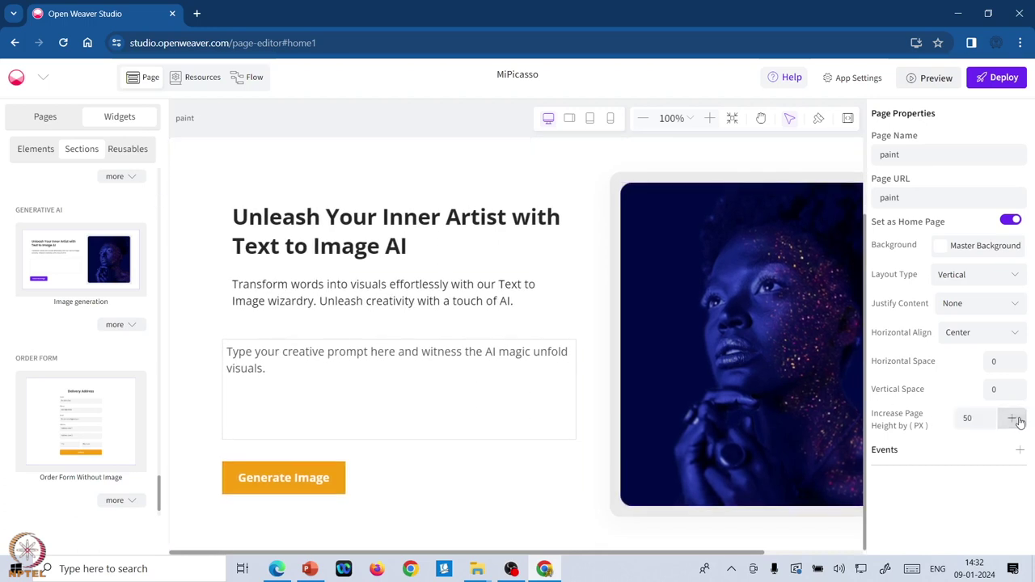
pyautogui.click(47, 121)
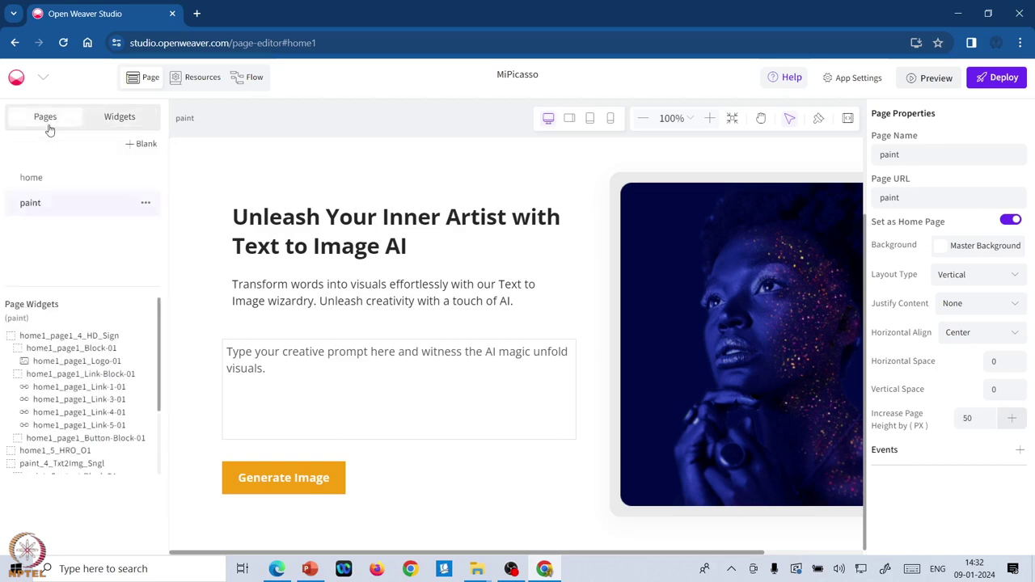
pyautogui.click(58, 202)
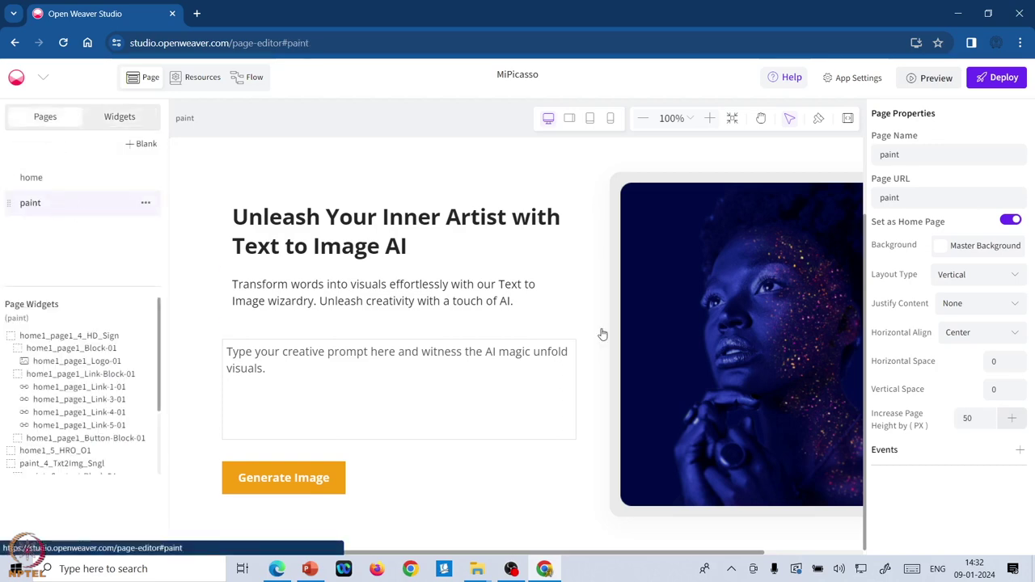
pyautogui.click(1012, 419)
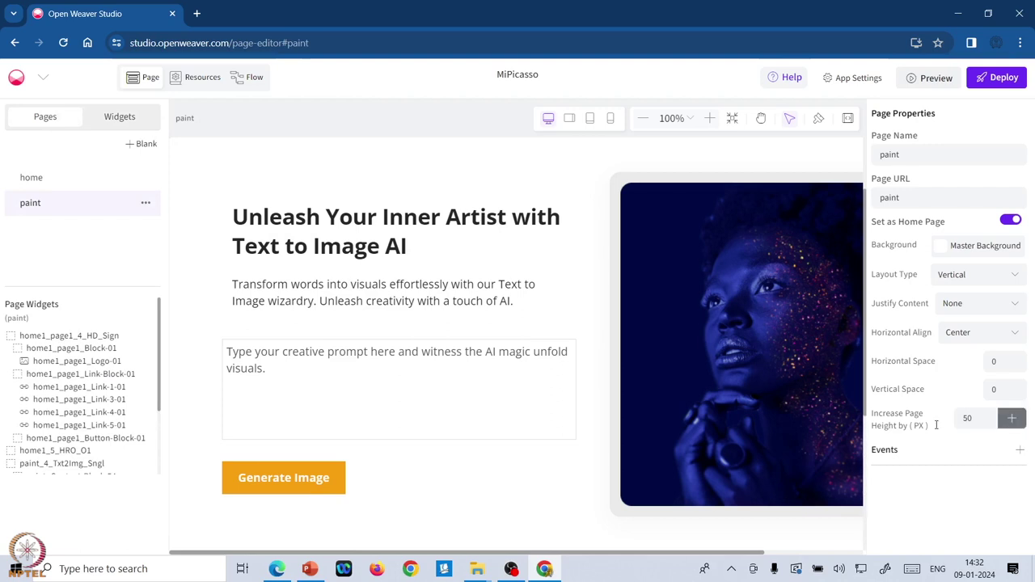
pyautogui.scroll(-3, 691, 392)
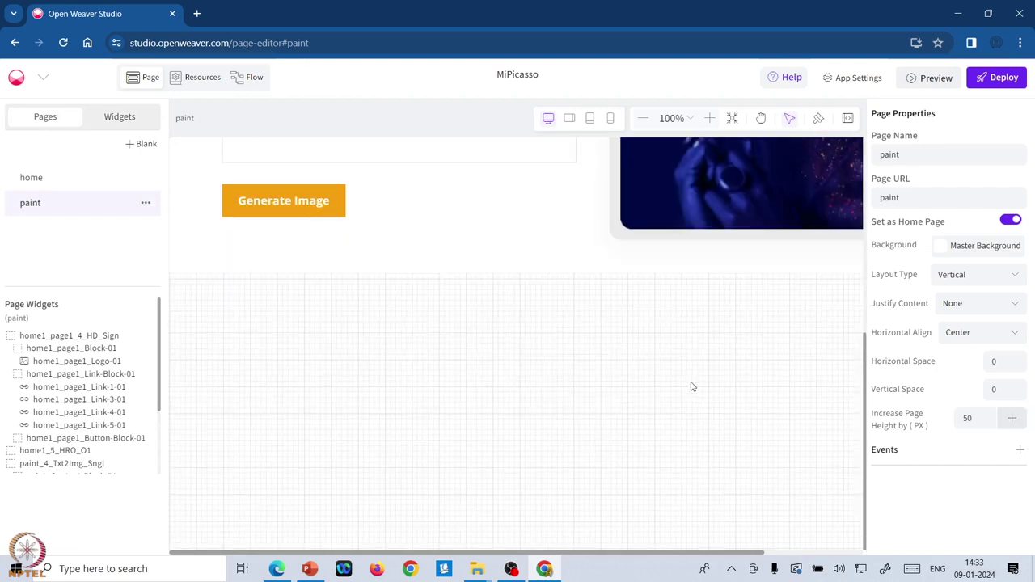
pyautogui.click(1011, 420)
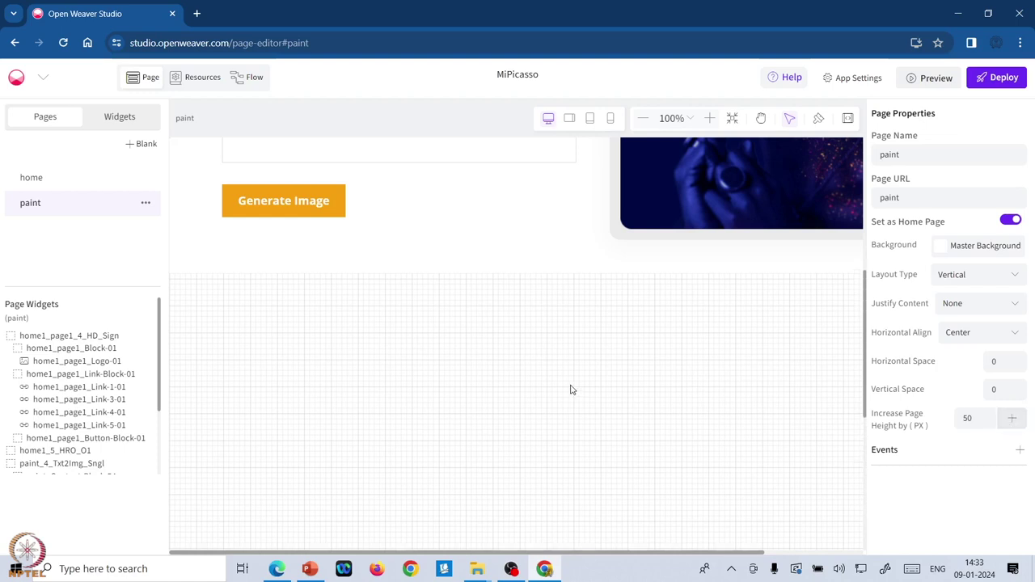
# Add the Order Form Without Image section to the empty area below the image generation section.
pyautogui.click(119, 118)
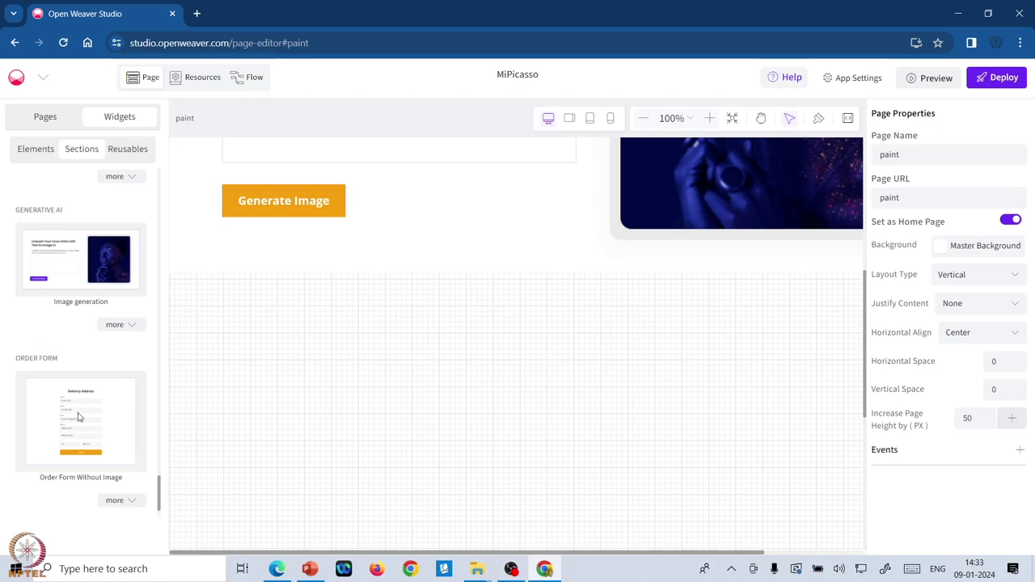
pyautogui.moveTo(79, 417); pyautogui.dragTo(325, 365)
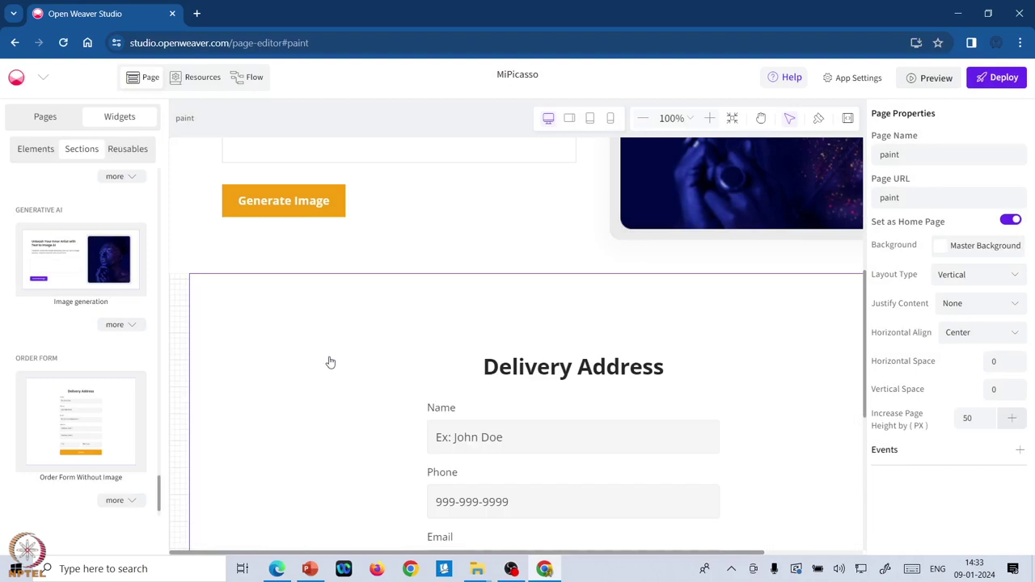
pyautogui.scroll(3, 330, 362)
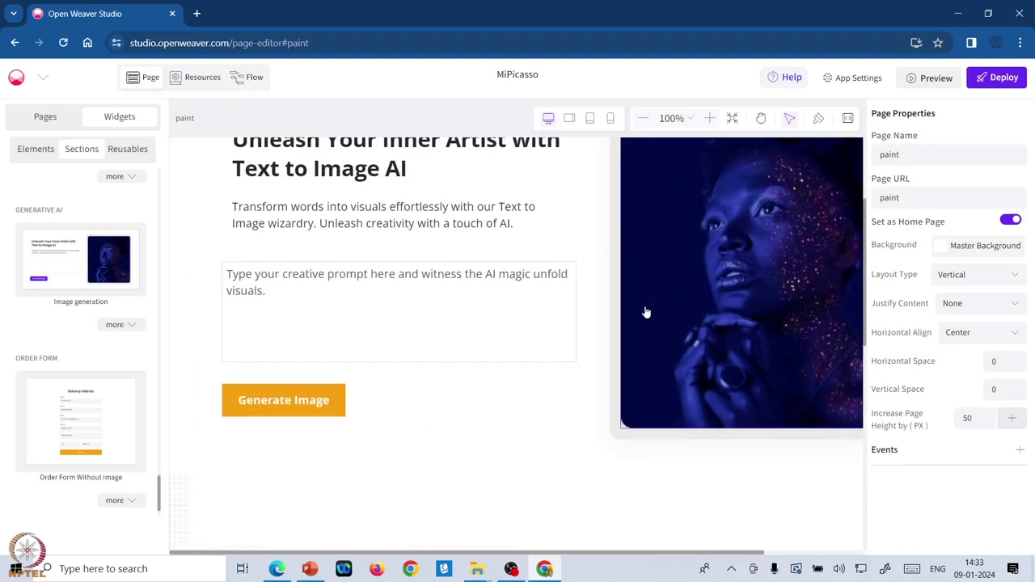
pyautogui.scroll(-4, 598, 462)
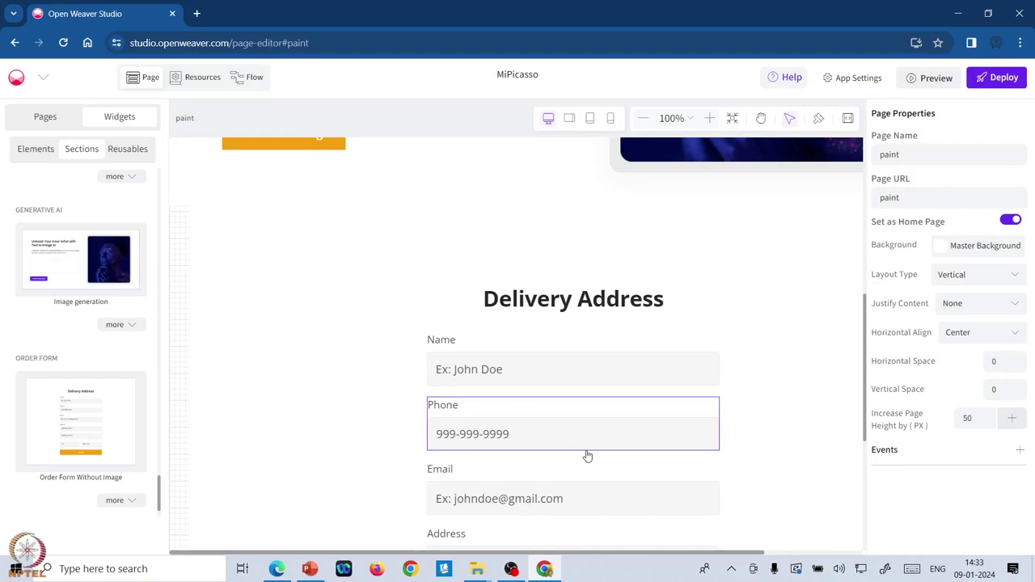
# Preview the paint page in the browser, review its image generation section and delivery address form, and close the preview.
pyautogui.click(913, 84)
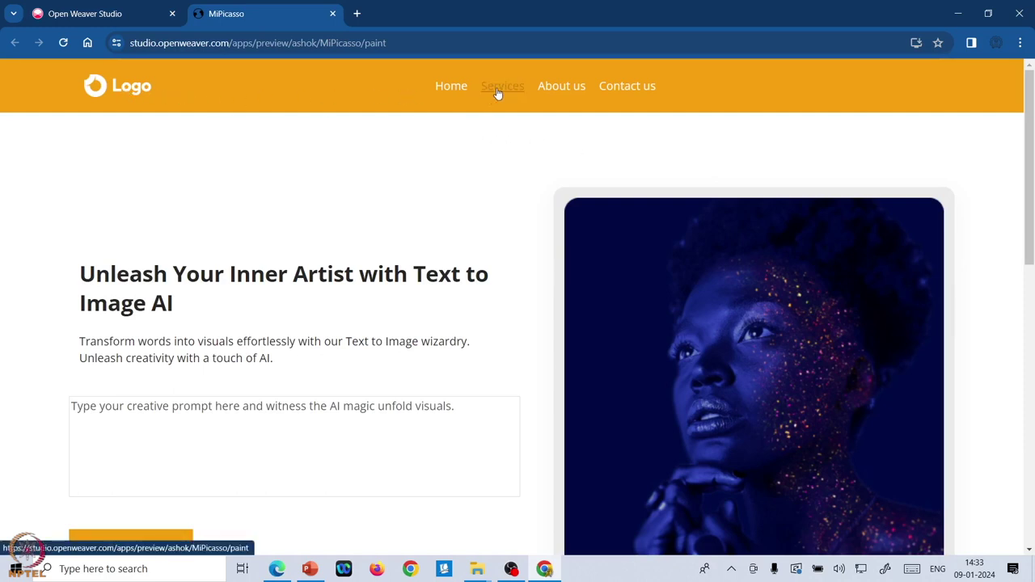
pyautogui.scroll(-3, 388, 250)
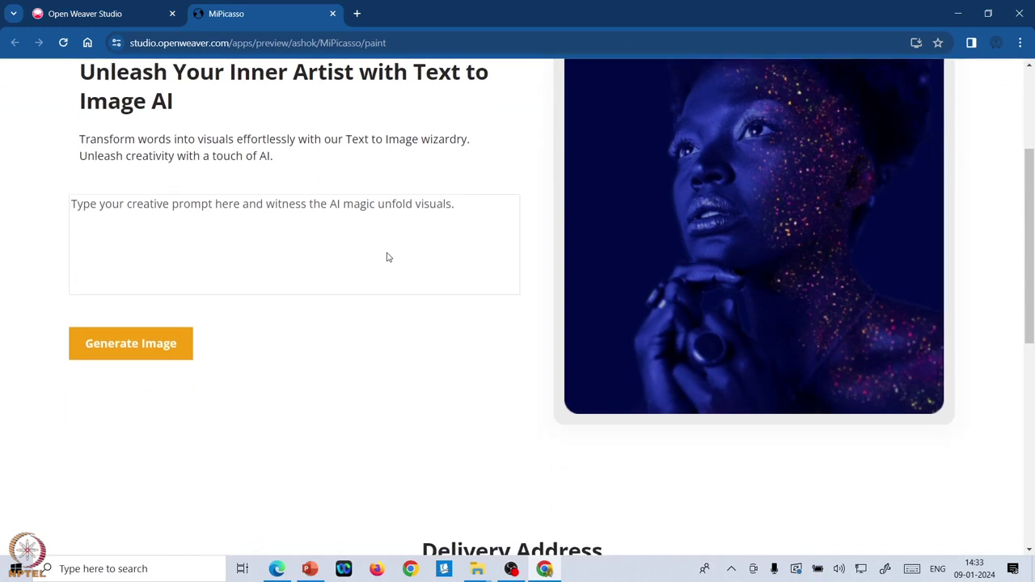
pyautogui.scroll(1, 387, 253)
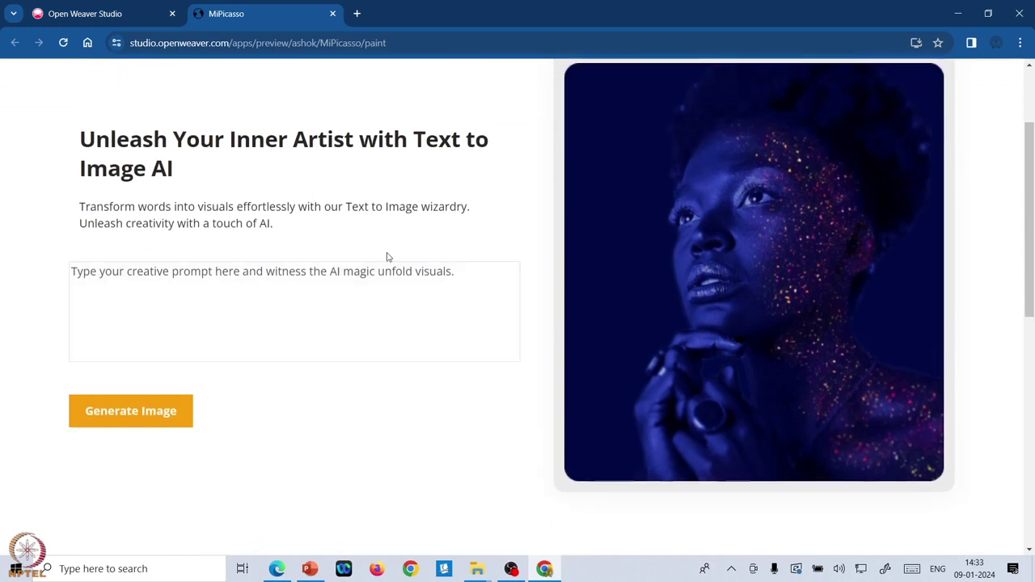
pyautogui.scroll(-7, 387, 257)
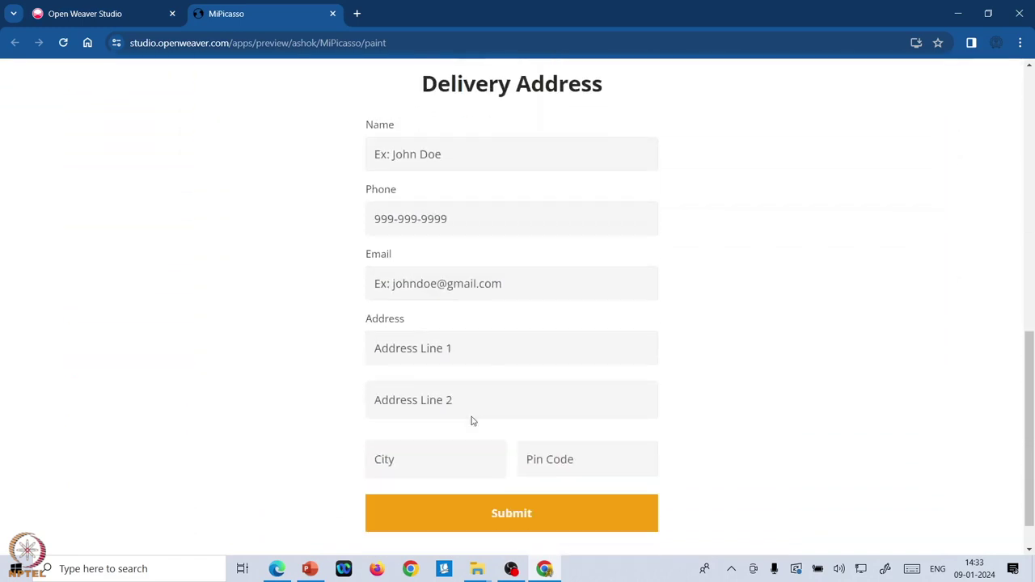
pyautogui.scroll(6, 470, 409)
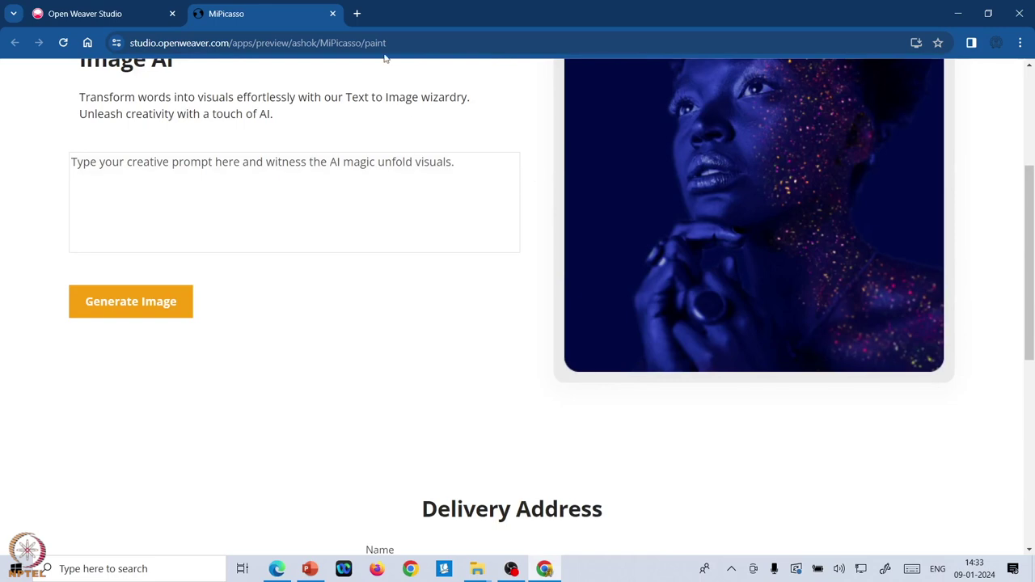
pyautogui.click(333, 14)
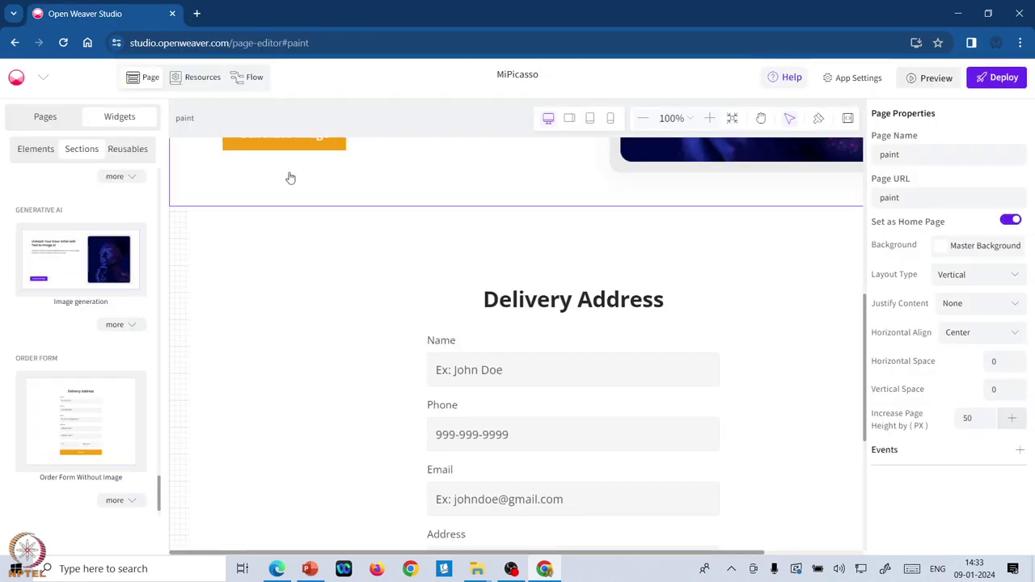
# On the home page, link the header's Services item to the internal Paint page with Same Tab as target.
pyautogui.click(31, 121)
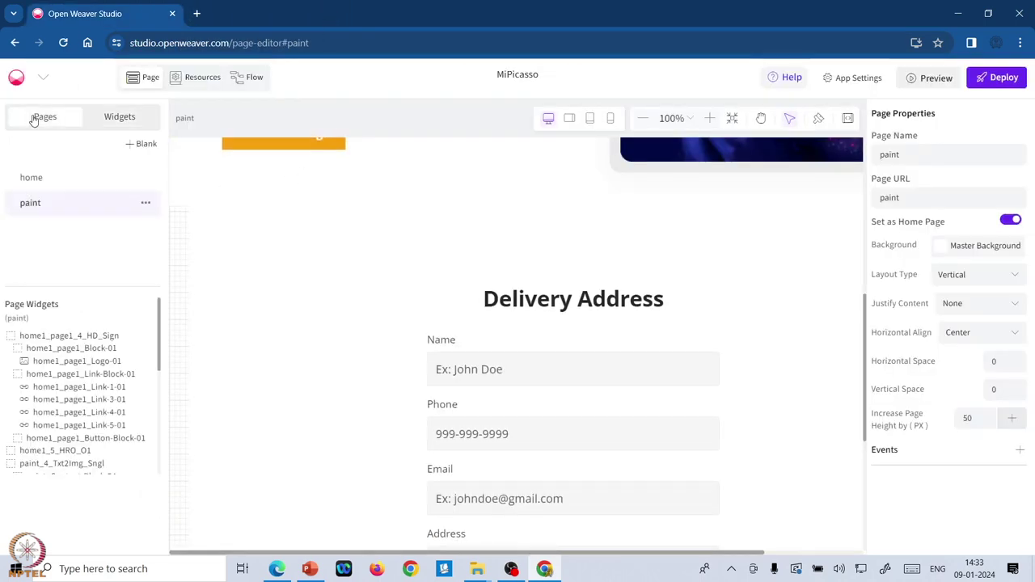
pyautogui.click(36, 185)
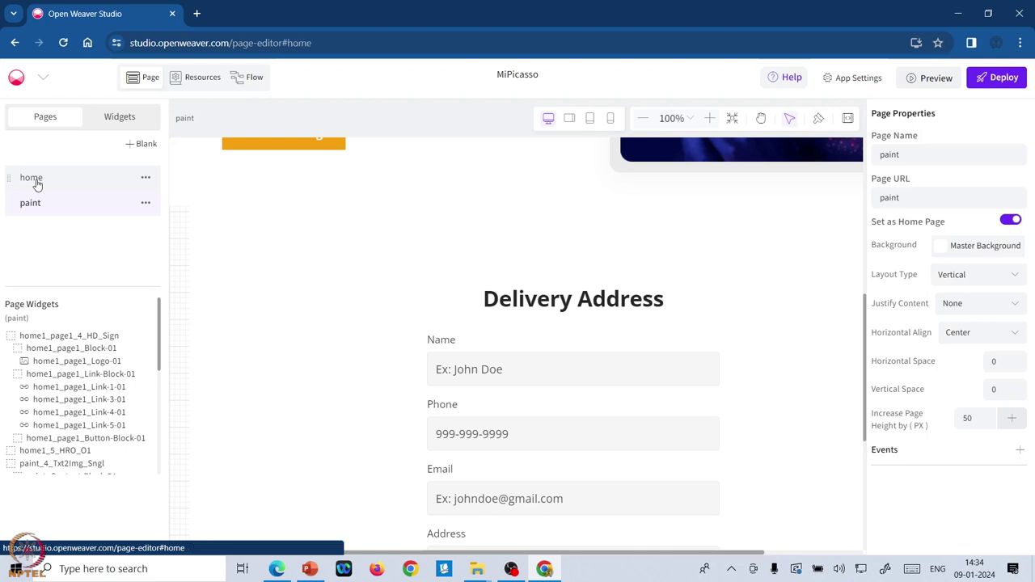
pyautogui.scroll(3, 457, 297)
pyautogui.scroll(3, 461, 298)
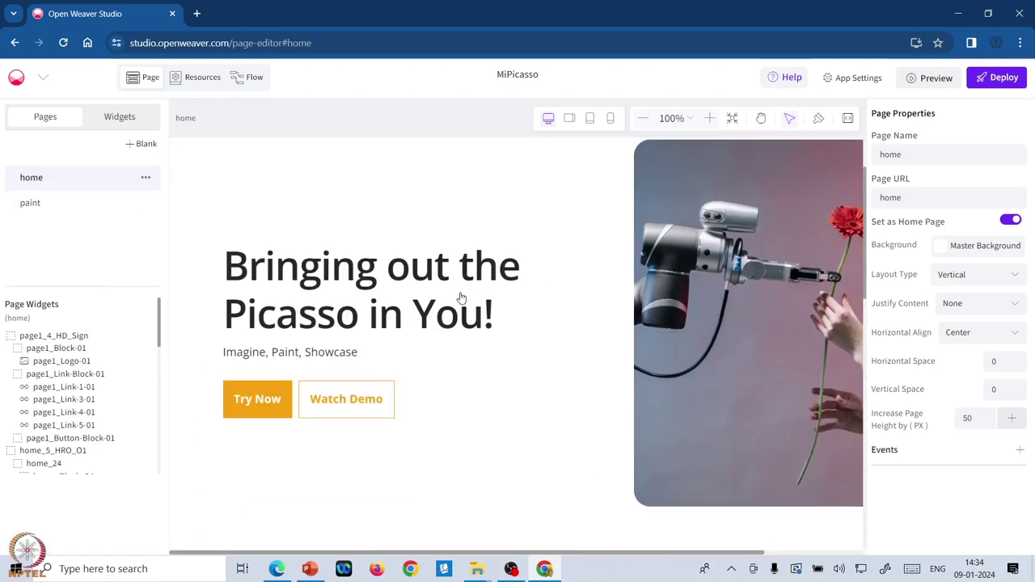
pyautogui.click(563, 166)
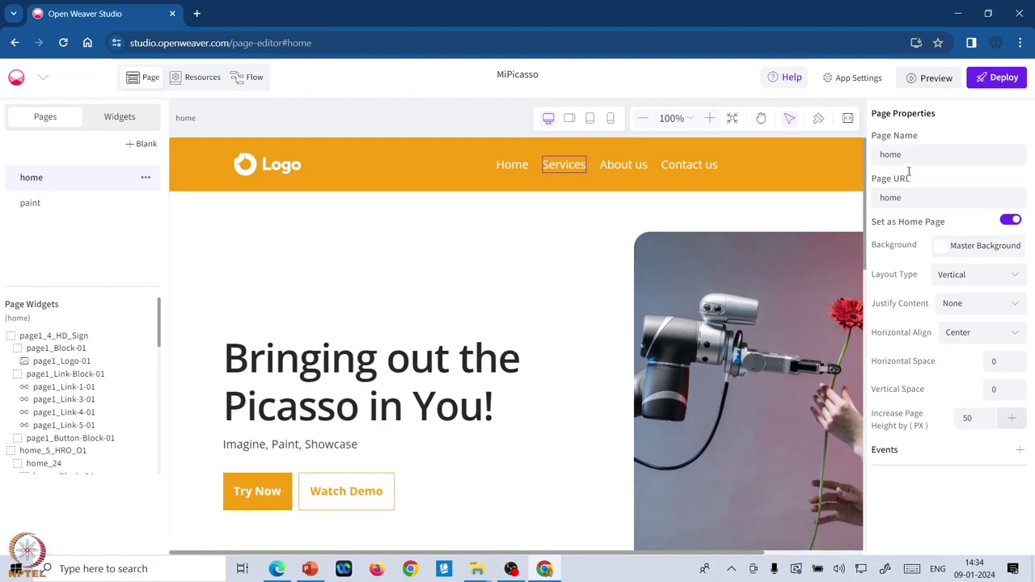
pyautogui.click(564, 166)
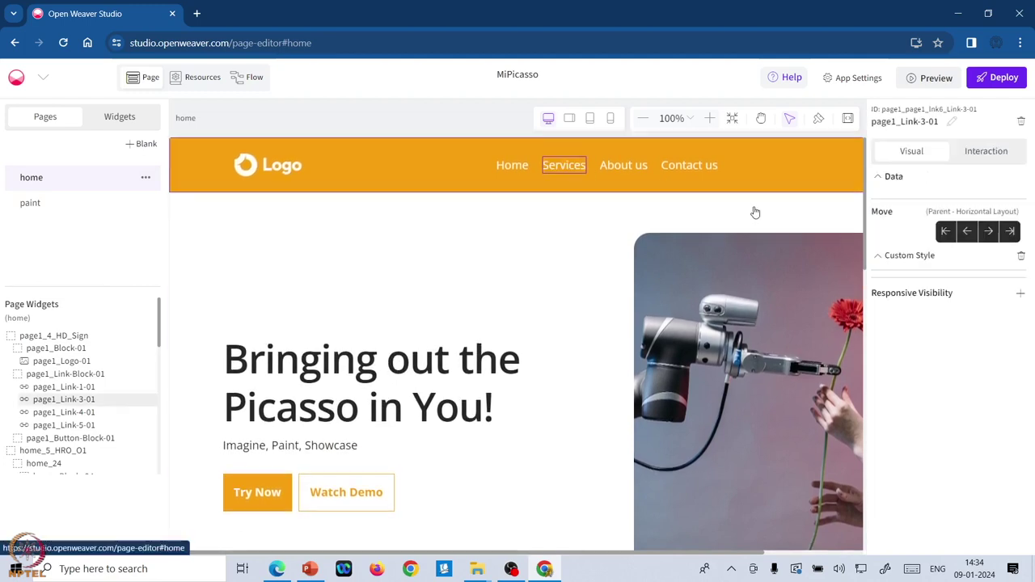
pyautogui.click(927, 288)
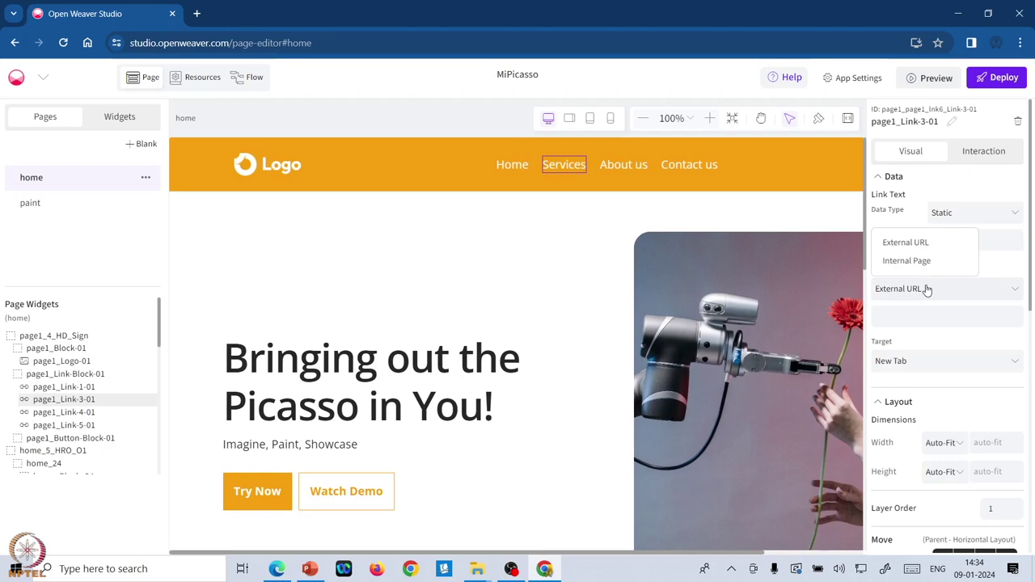
pyautogui.click(914, 266)
pyautogui.click(916, 313)
pyautogui.click(912, 360)
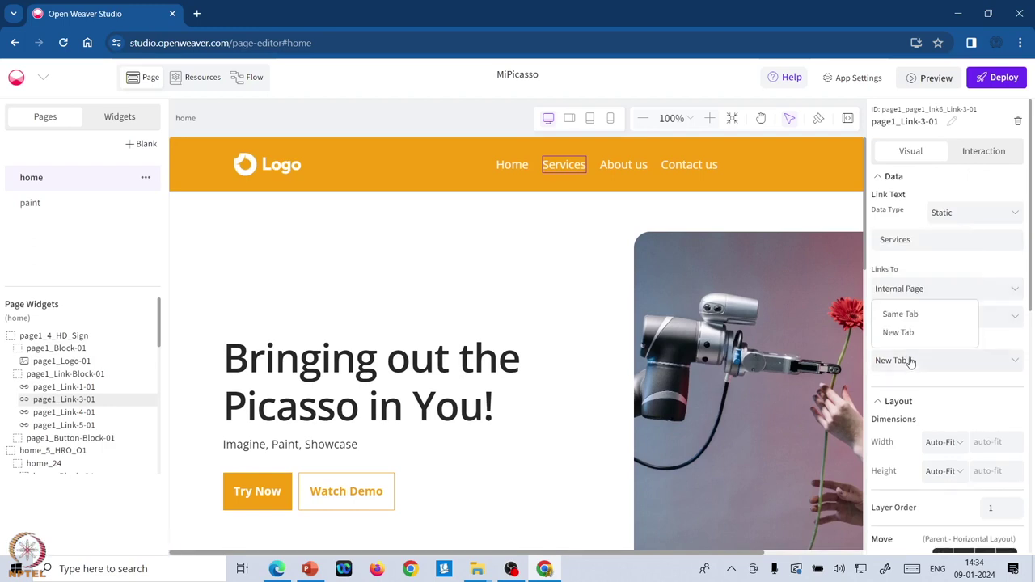
pyautogui.click(907, 315)
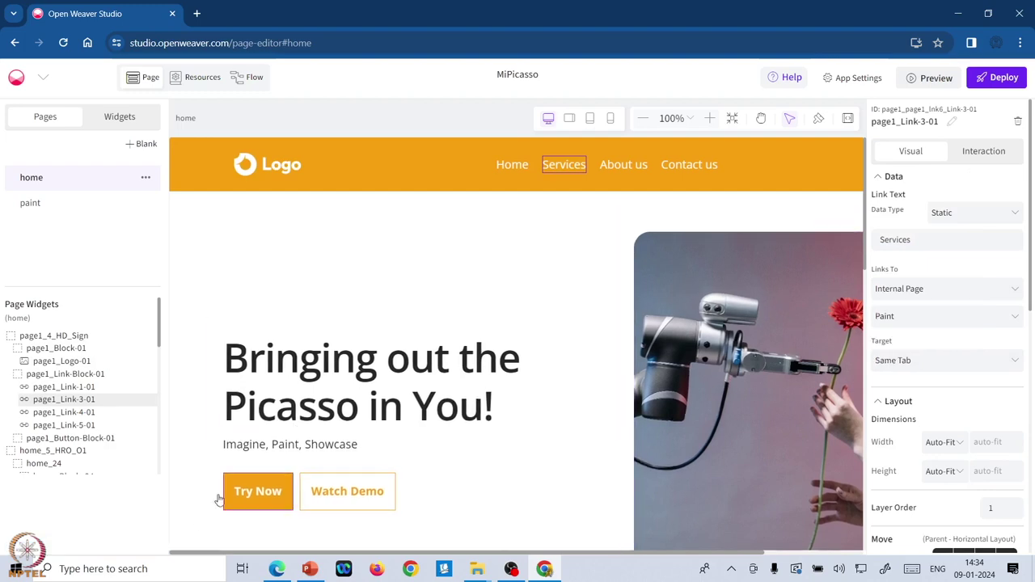
# Give the home page's Try Now button an On Click event that navigates to the paint page.
pyautogui.click(252, 498)
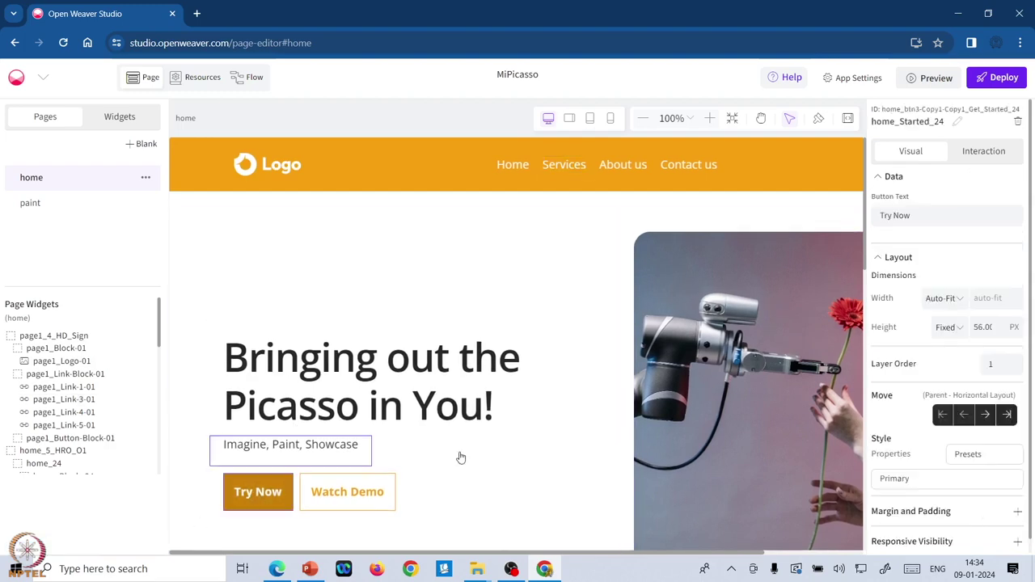
pyautogui.click(988, 152)
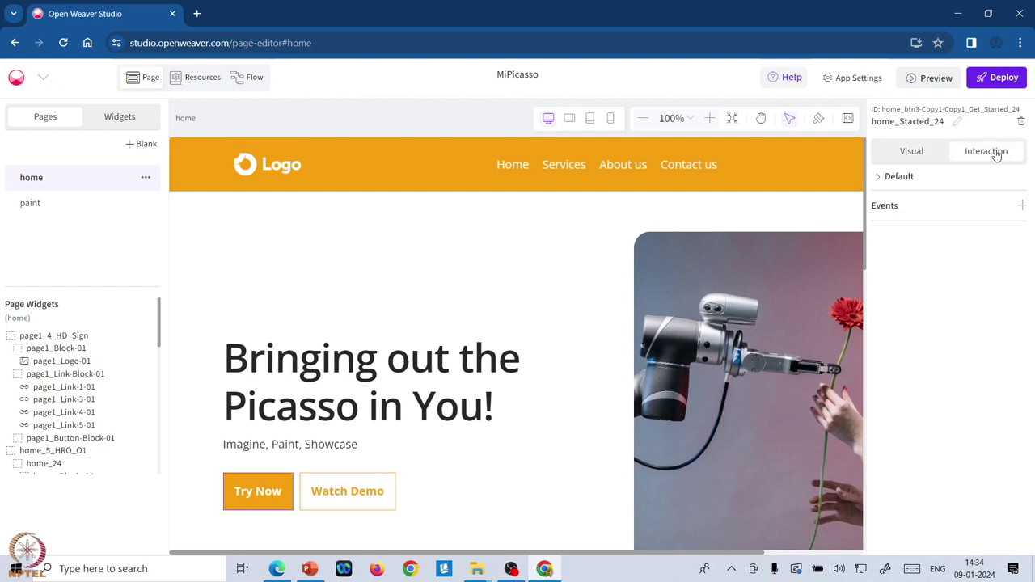
pyautogui.click(1021, 212)
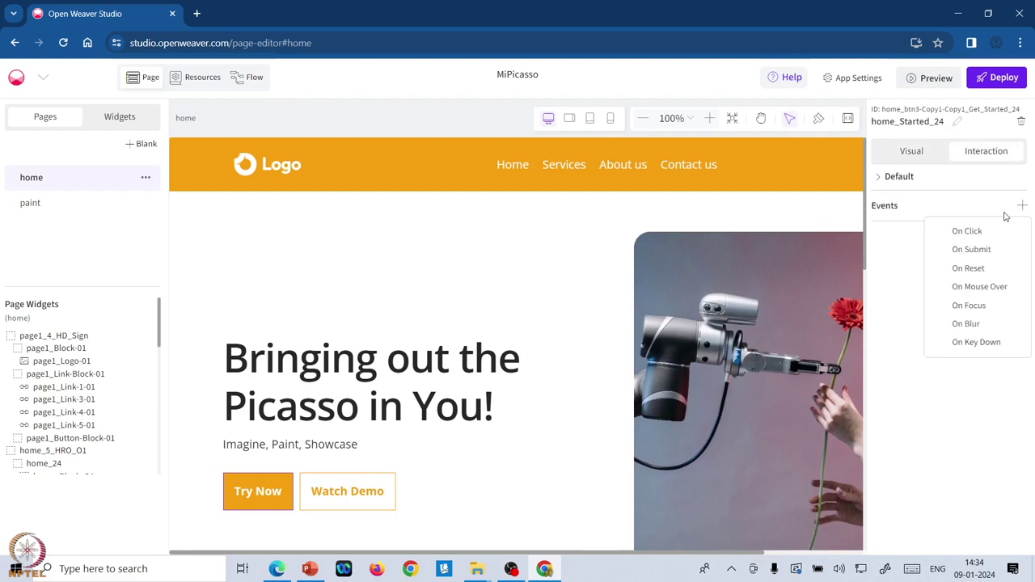
pyautogui.click(998, 228)
pyautogui.click(993, 251)
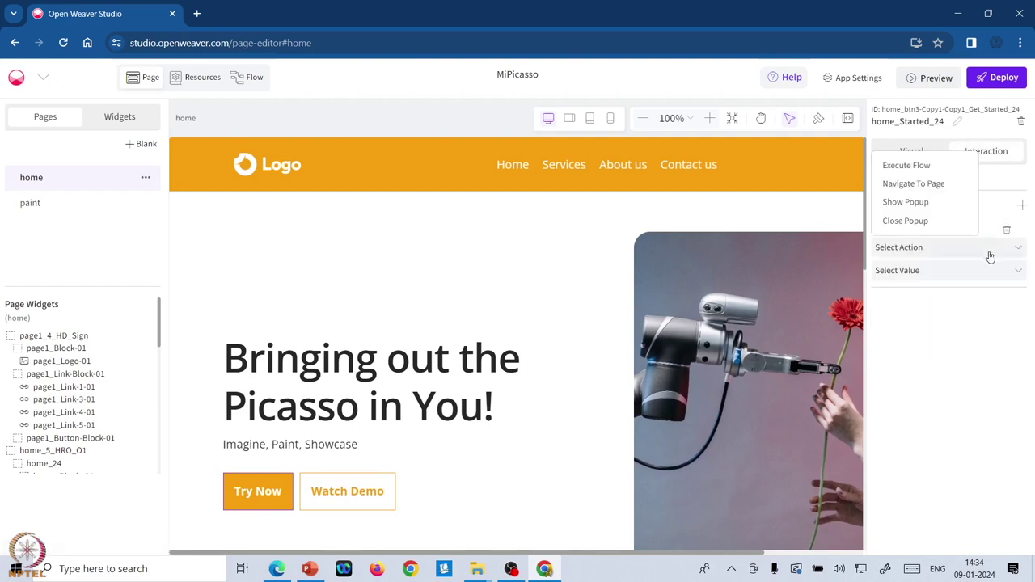
pyautogui.click(933, 183)
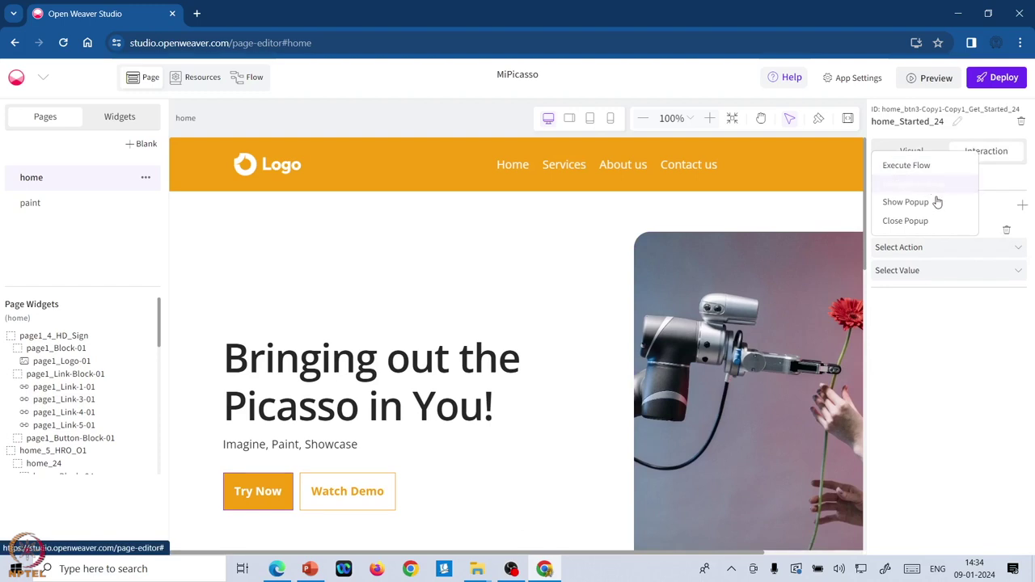
pyautogui.click(927, 283)
pyautogui.click(920, 246)
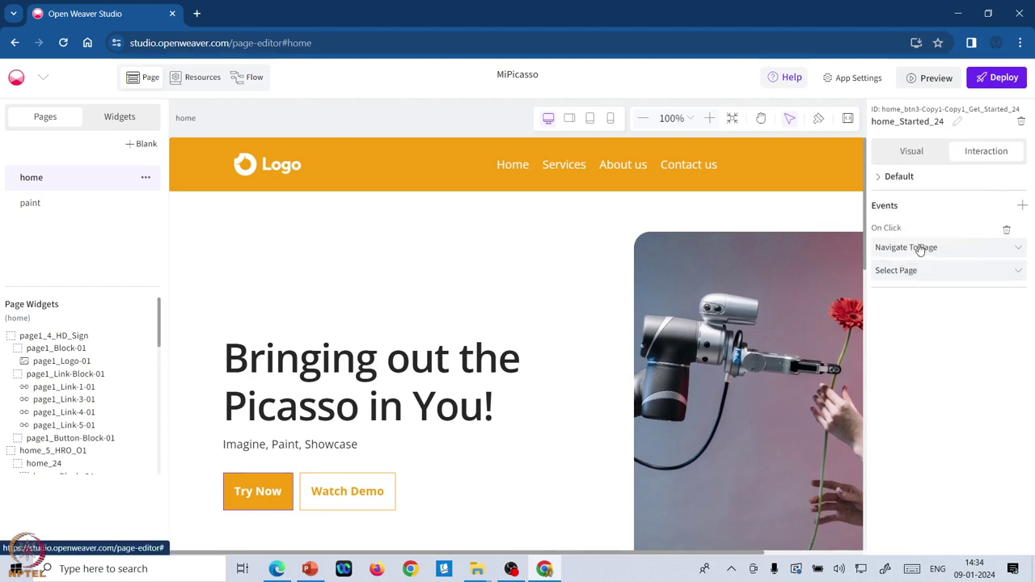
# On the paint page, link the header's Home item to the internal Home page.
pyautogui.click(35, 203)
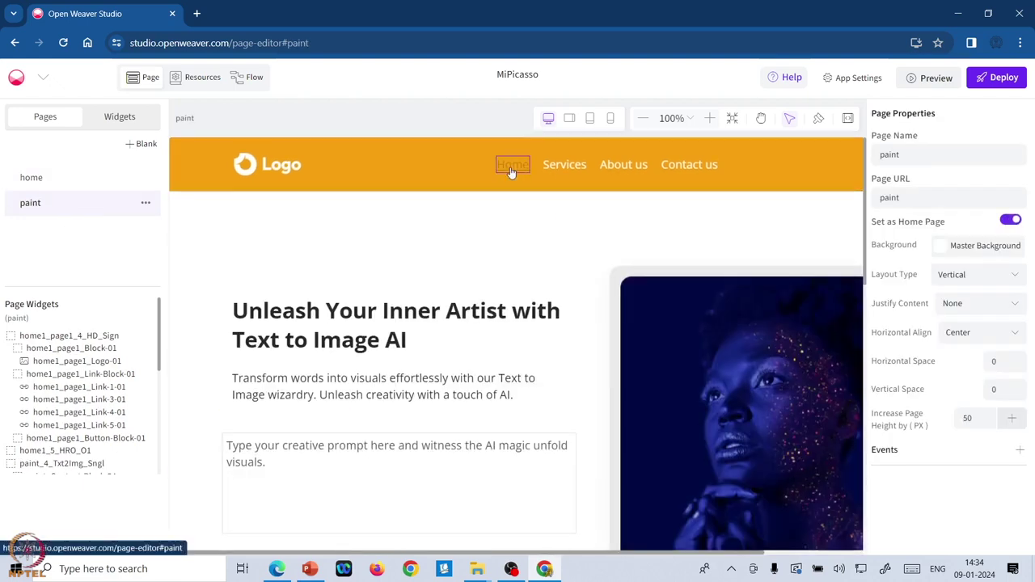
pyautogui.click(513, 164)
pyautogui.click(926, 298)
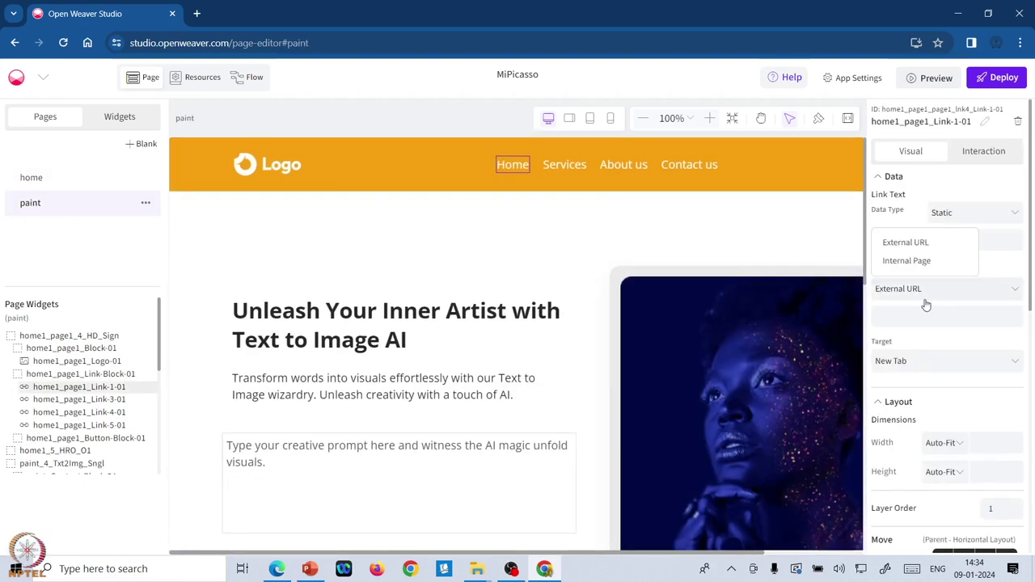
pyautogui.click(908, 264)
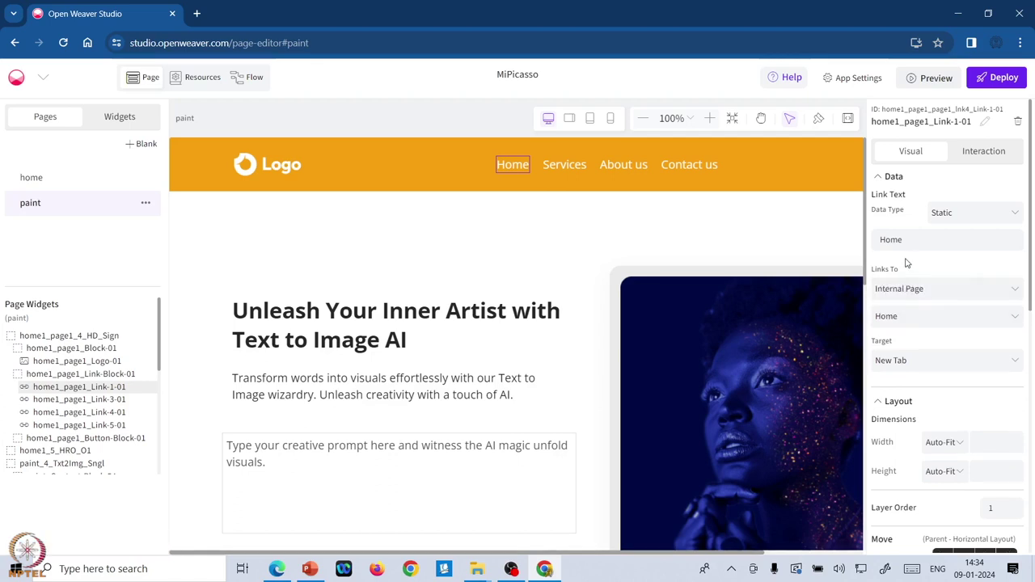
pyautogui.click(516, 231)
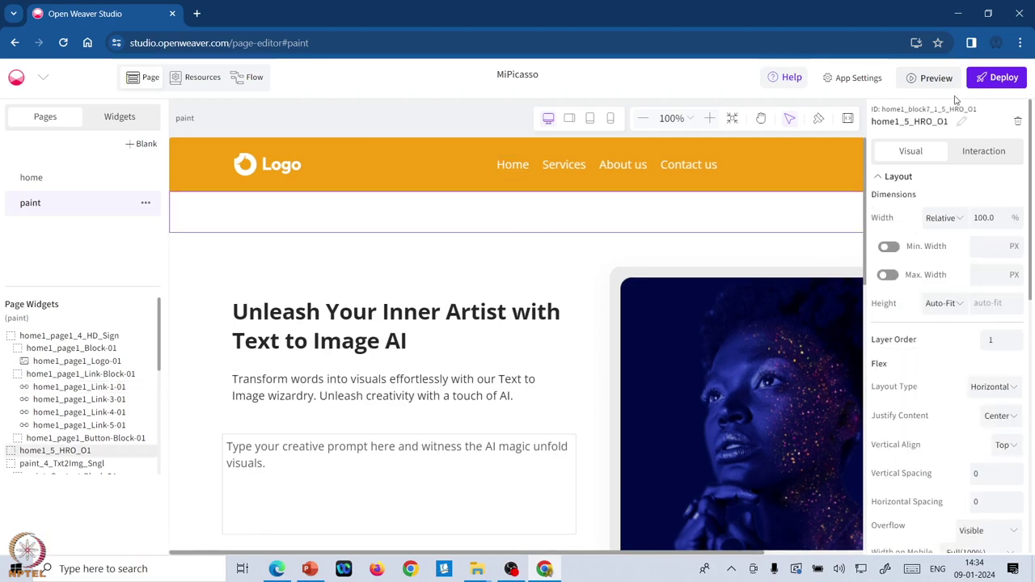
# Deploy the app, follow the Services link on the deployed site, and review the paint page down to its delivery form.
pyautogui.click(994, 77)
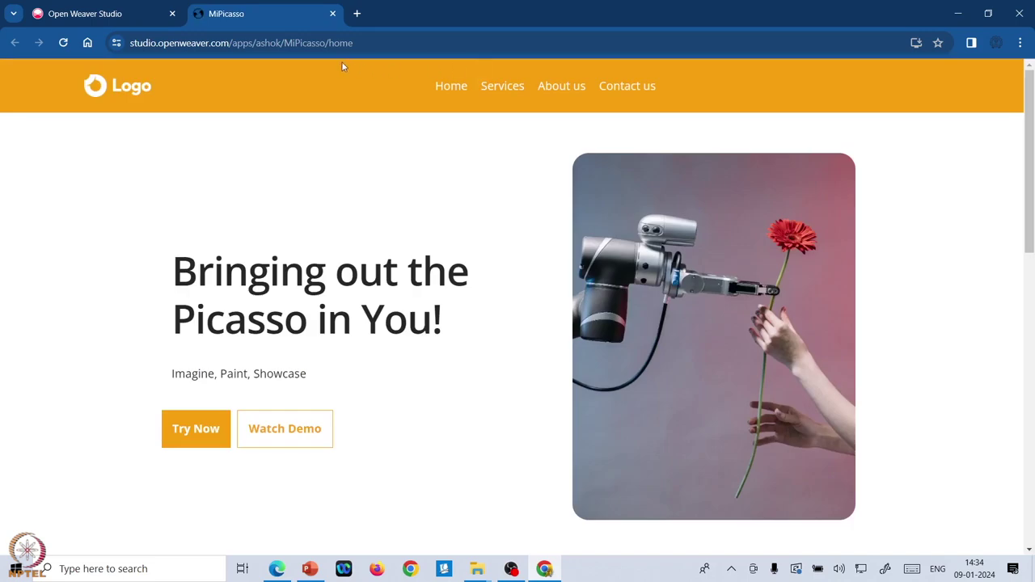
pyautogui.click(311, 45)
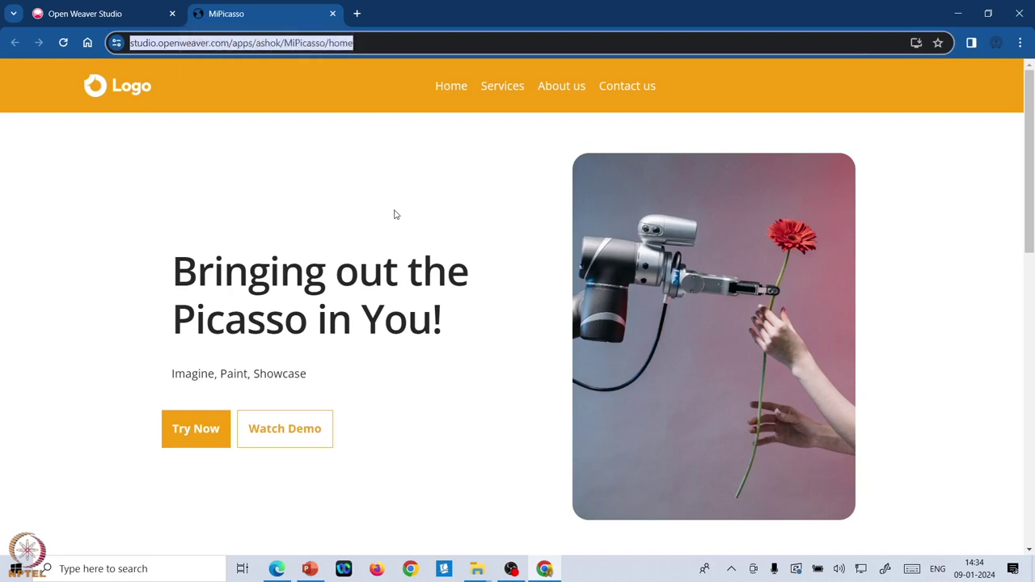
pyautogui.click(506, 90)
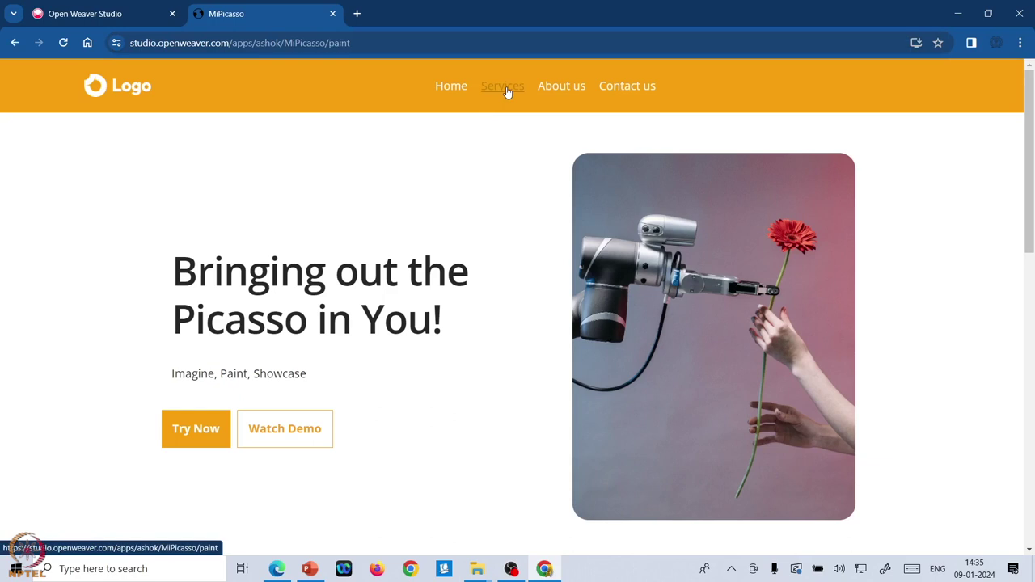
pyautogui.scroll(-9, 525, 222)
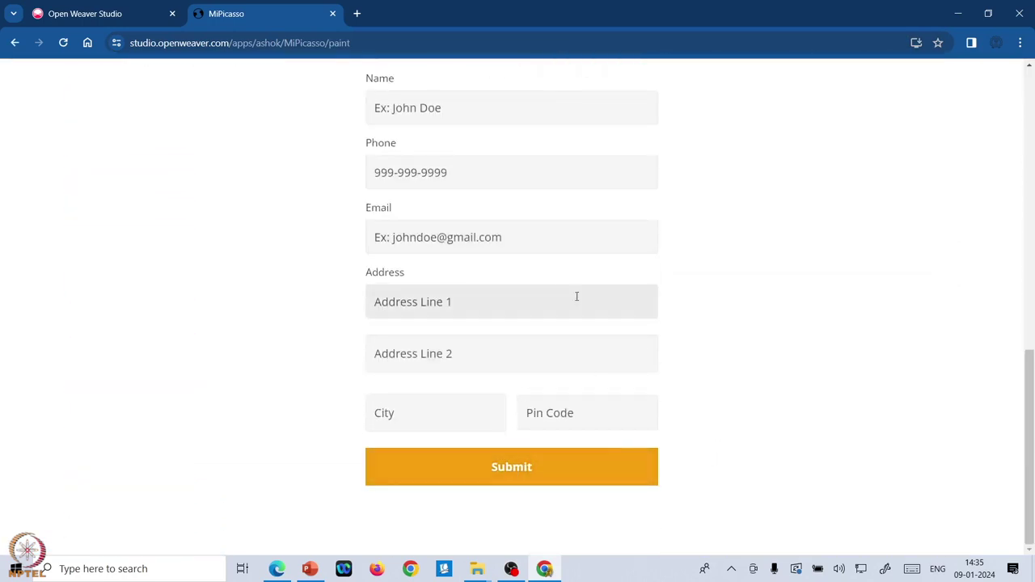
pyautogui.scroll(8, 566, 287)
pyautogui.scroll(-5, 249, 406)
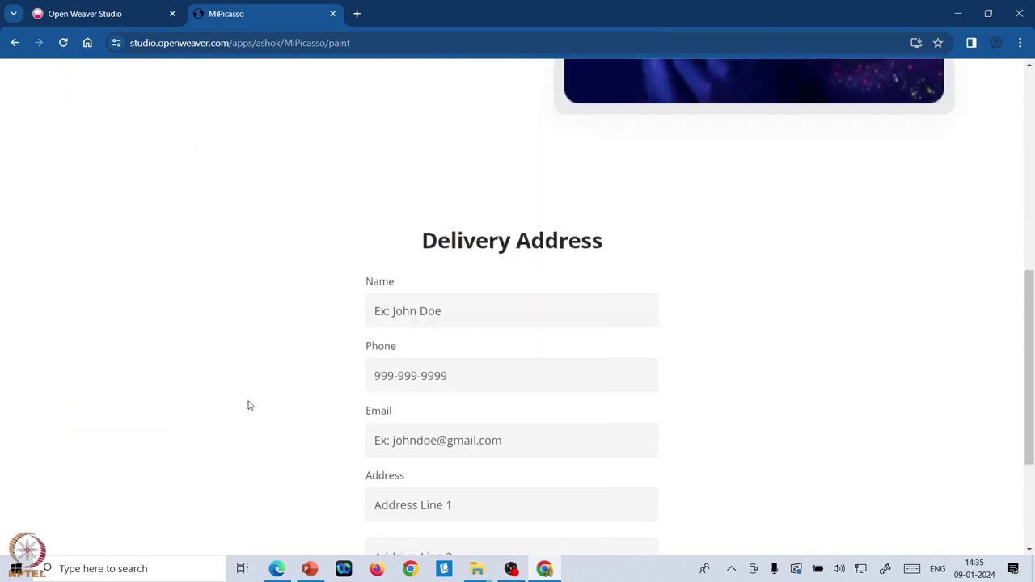
pyautogui.scroll(-3, 479, 533)
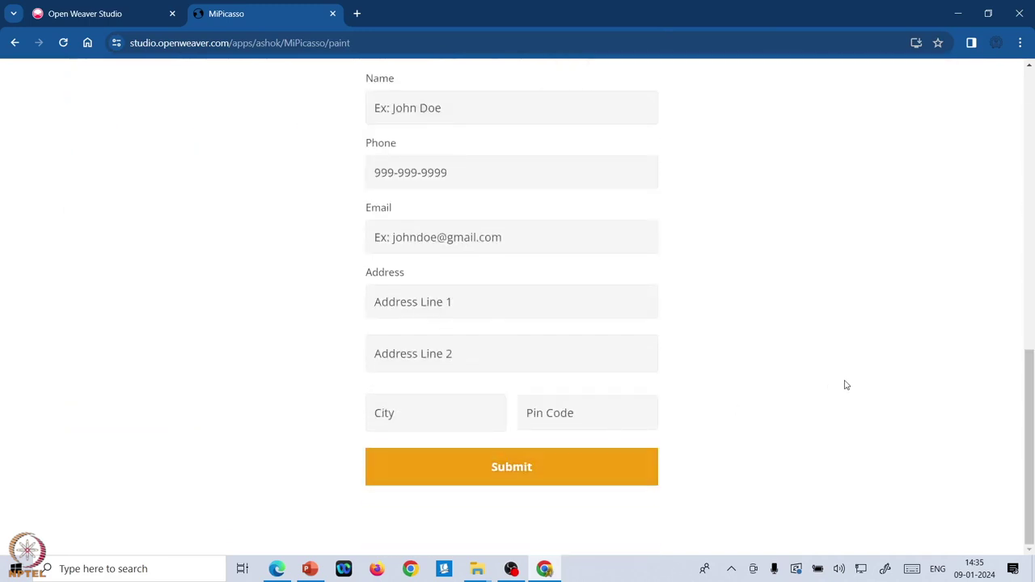
pyautogui.scroll(10, 846, 385)
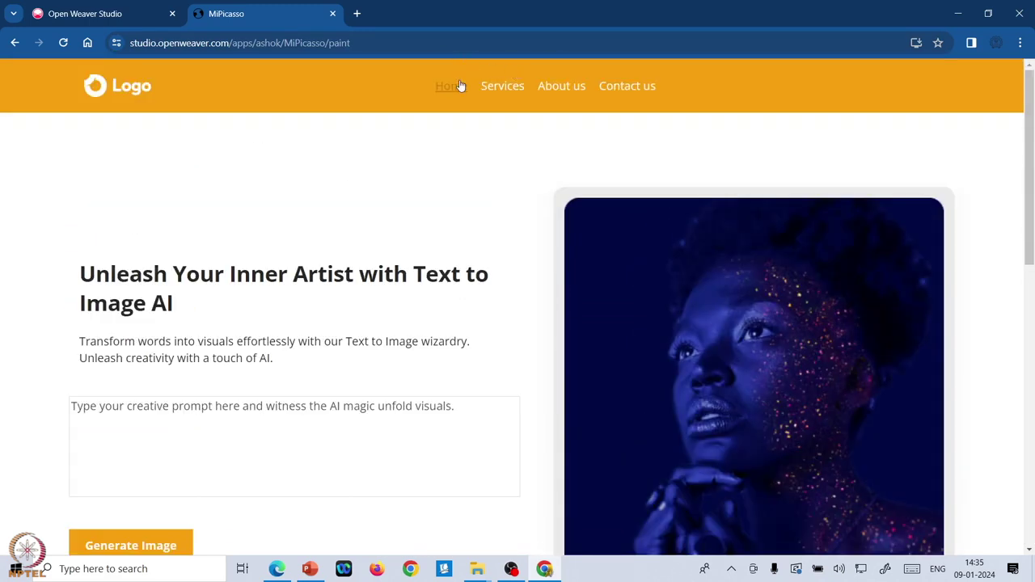
# Test the paint page's Home link, look over the home page, and close both deployed site tabs.
pyautogui.click(458, 85)
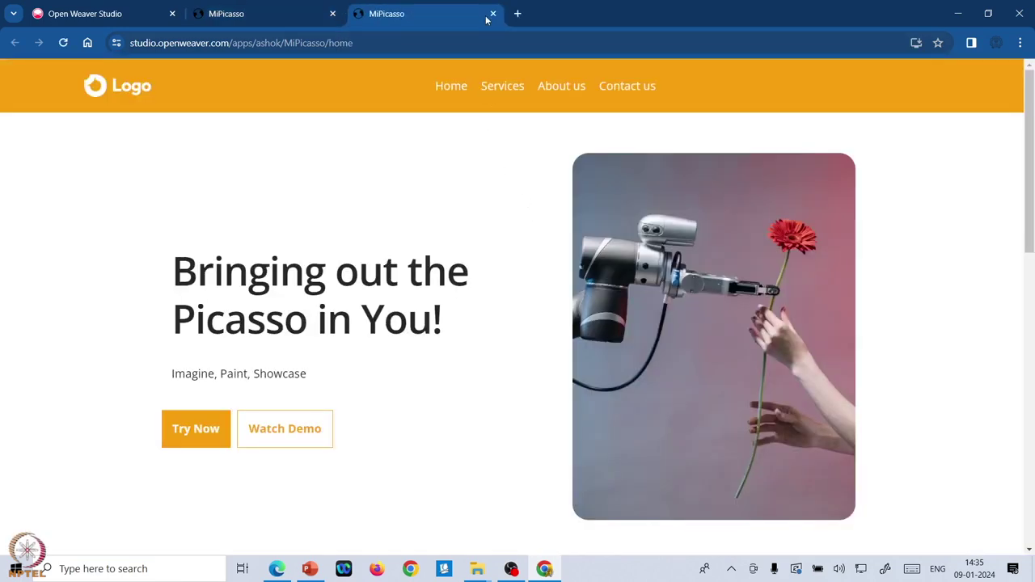
pyautogui.scroll(-4, 475, 194)
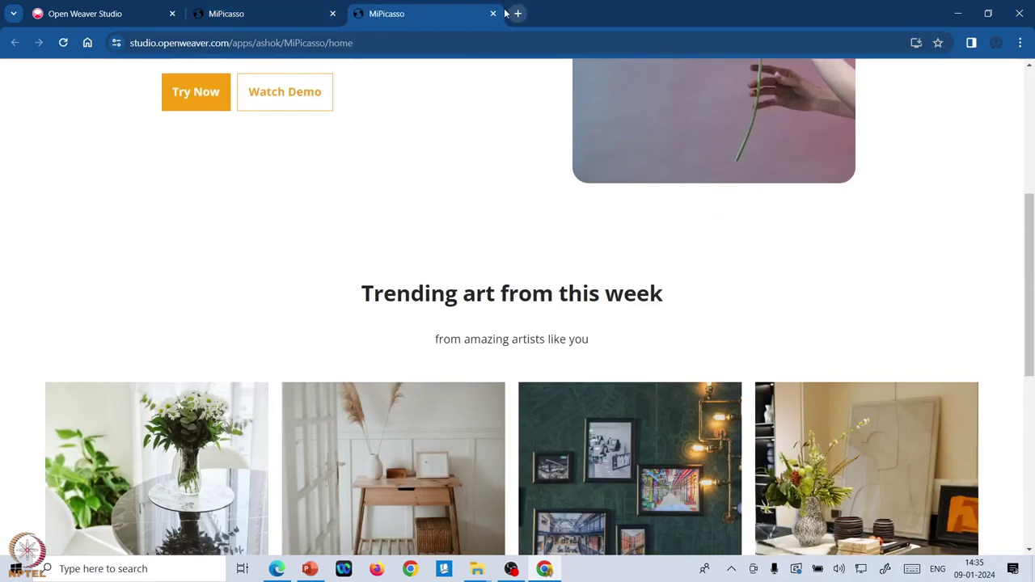
pyautogui.click(492, 15)
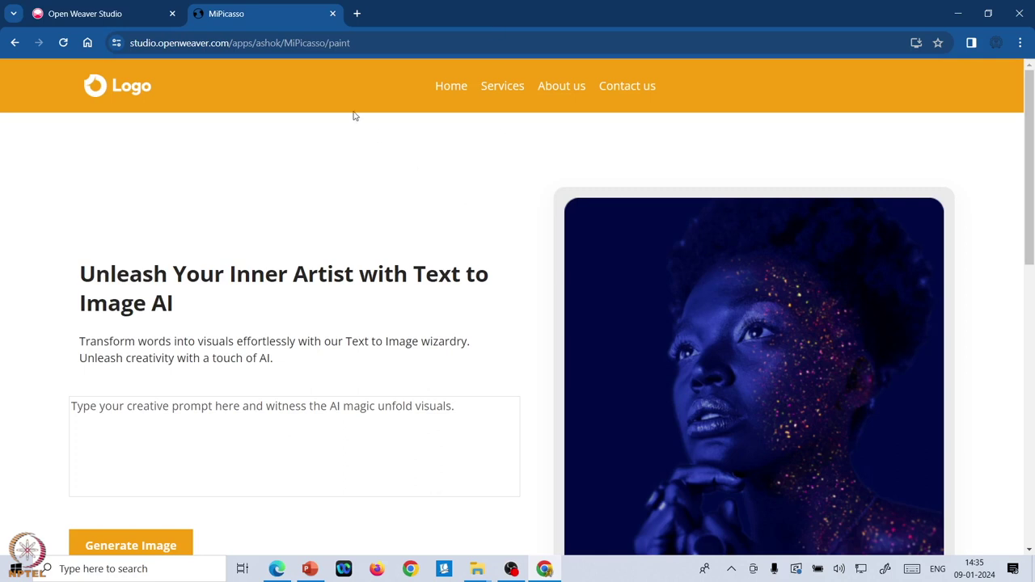
pyautogui.click(333, 14)
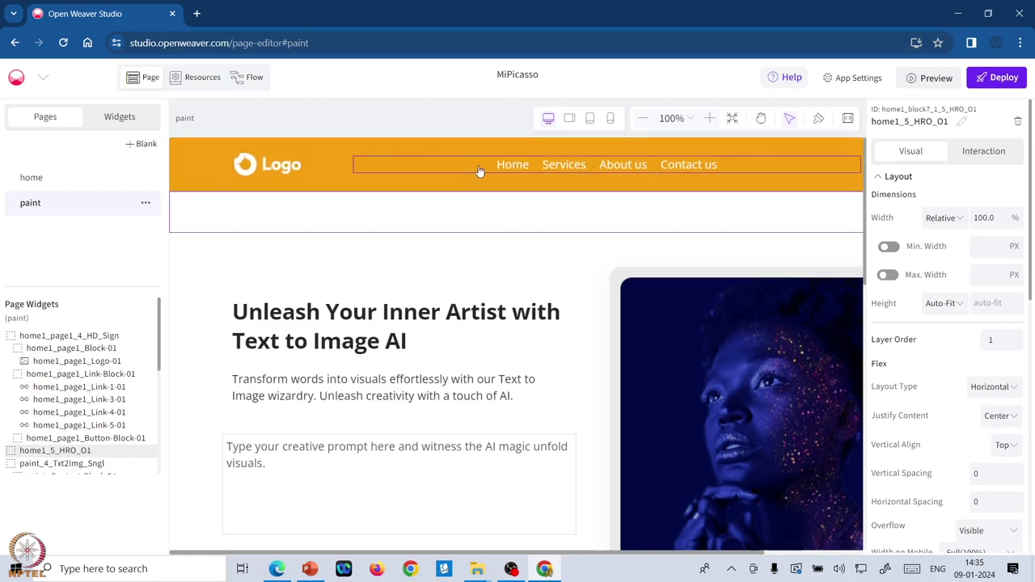
# Set the target of the paint page's Home link to Same Tab.
pyautogui.click(506, 168)
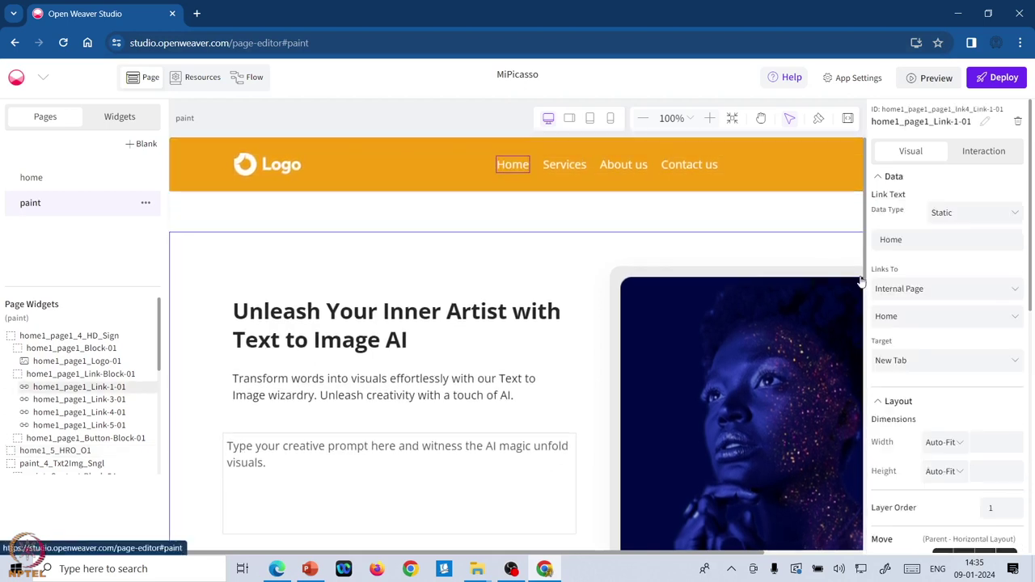
pyautogui.click(960, 364)
pyautogui.click(910, 315)
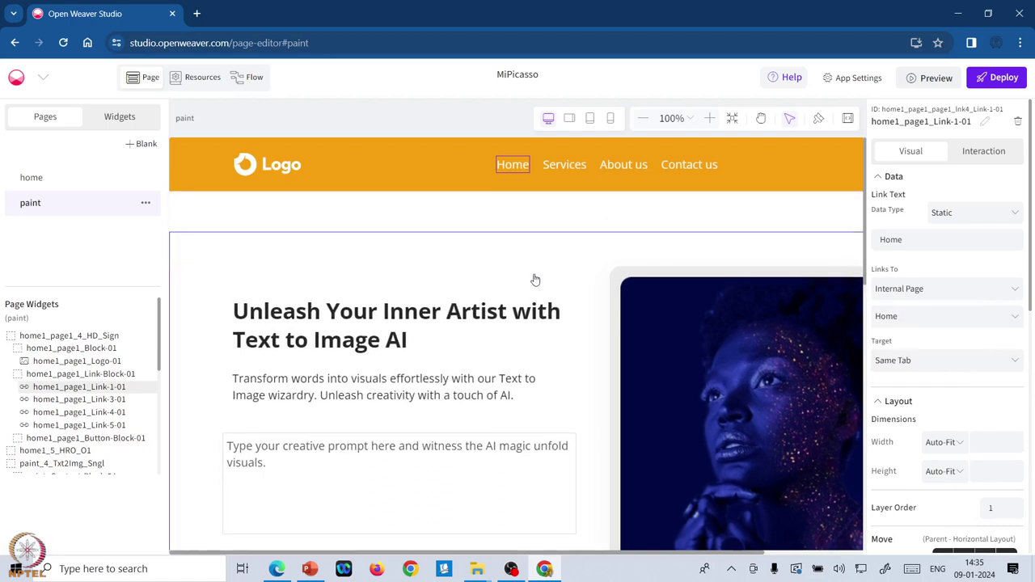
# Deploy the app again and test the home page's Try Now button on the deployed site.
pyautogui.scroll(-4, 518, 291)
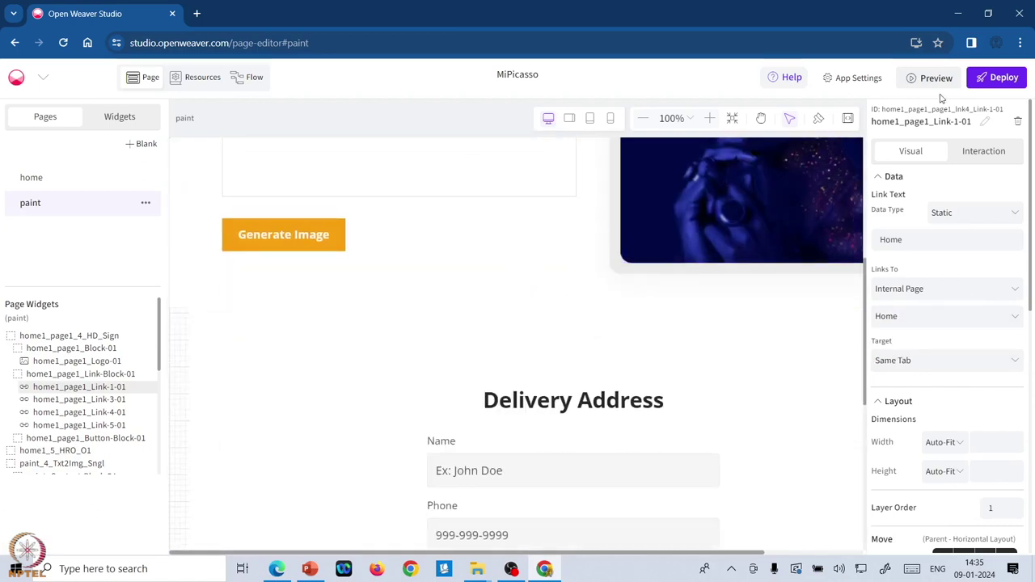
pyautogui.click(979, 90)
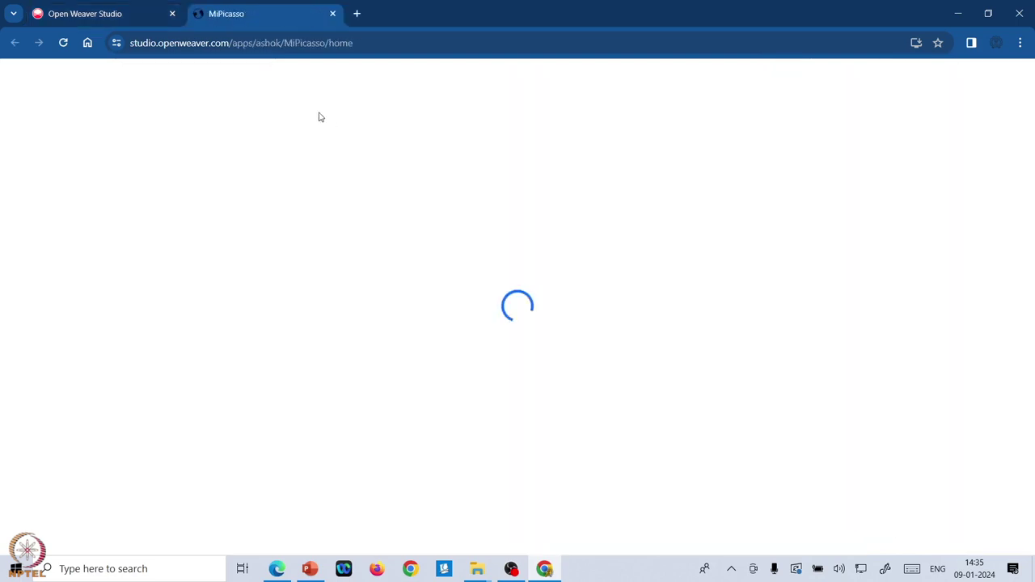
pyautogui.scroll(-1, 473, 165)
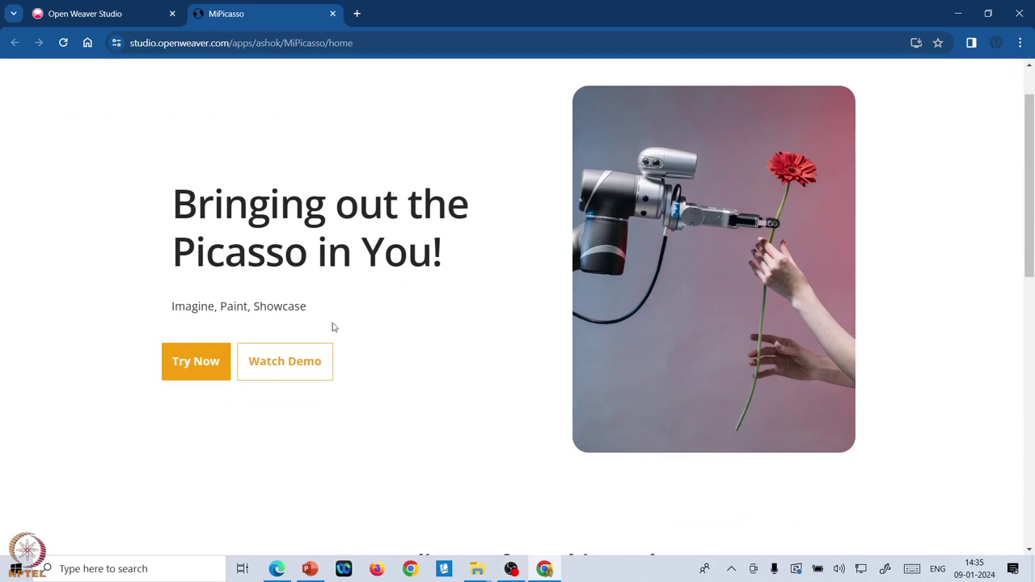
pyautogui.click(204, 361)
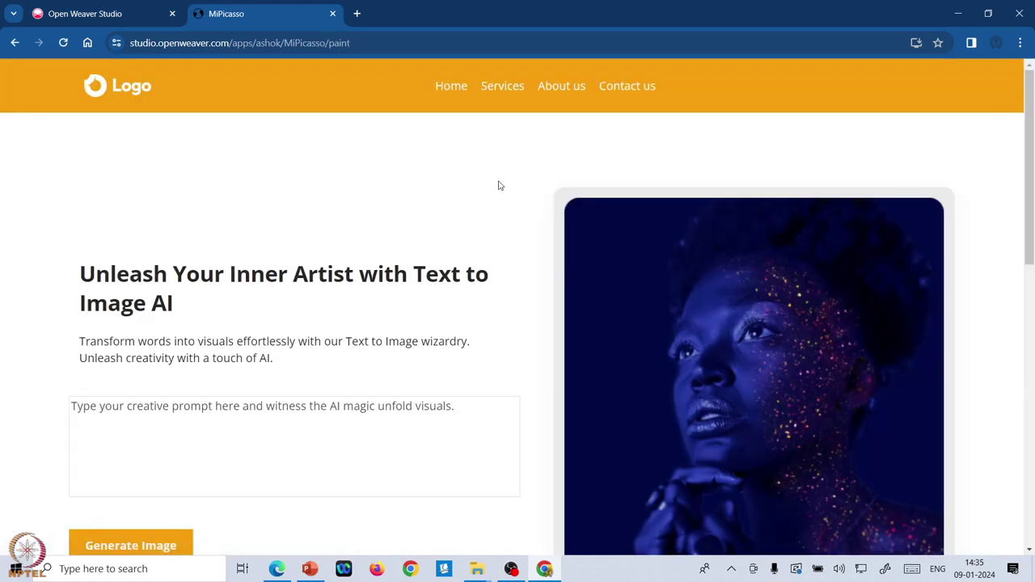
# Follow the deployed paint page's Home link, review the home page down to its mailing list form, and close the site tab.
pyautogui.click(467, 88)
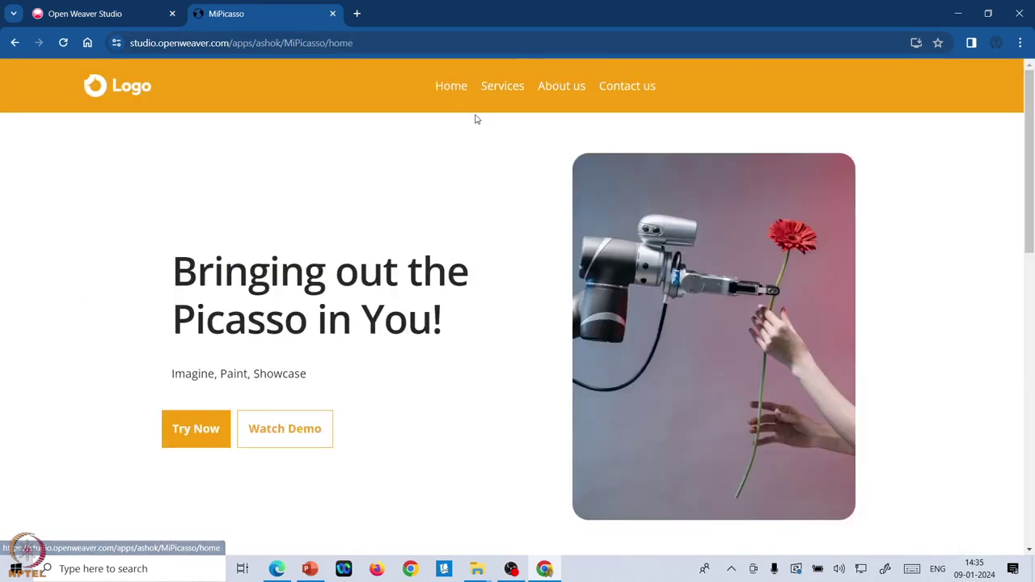
pyautogui.scroll(-9, 478, 121)
pyautogui.scroll(-1, 486, 124)
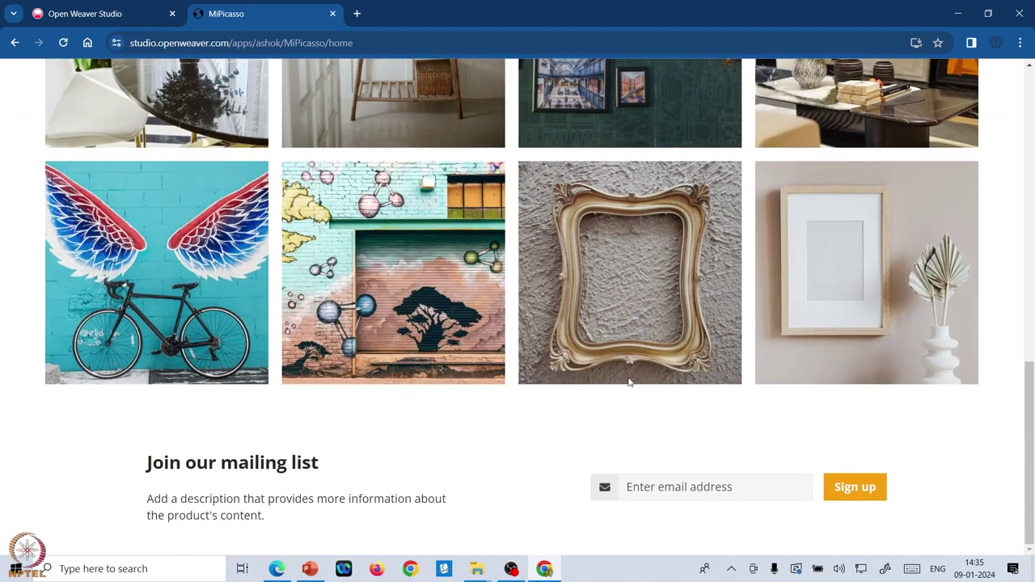
pyautogui.click(677, 486)
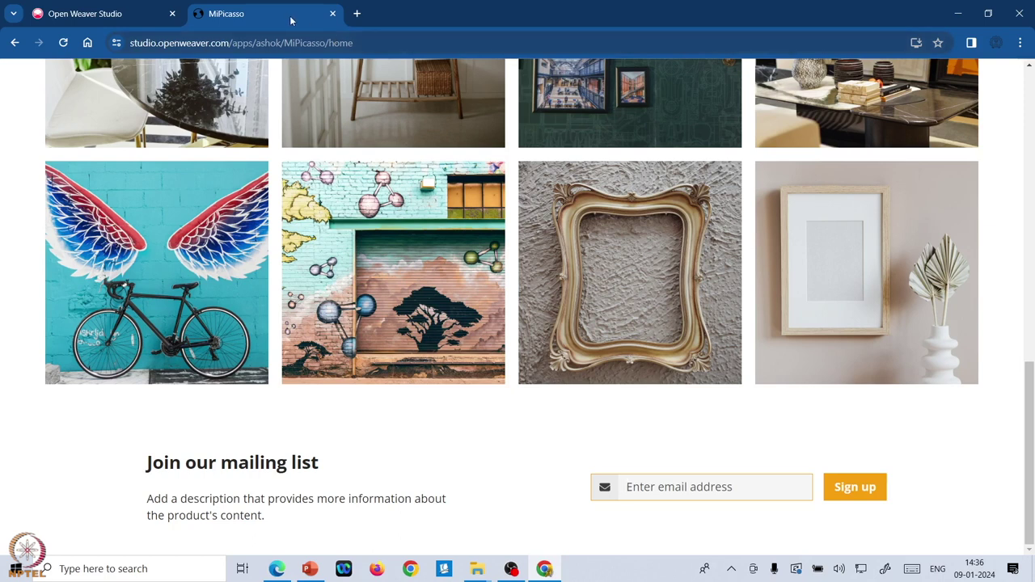
pyautogui.click(334, 15)
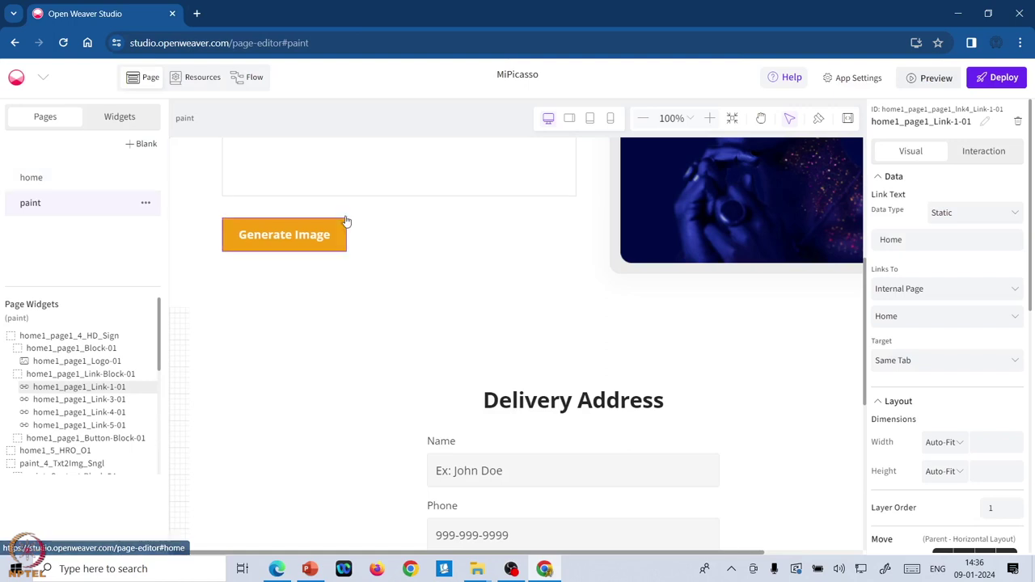
# Add the Stability AI Text to Image service to the app's resources.
pyautogui.scroll(2, 345, 220)
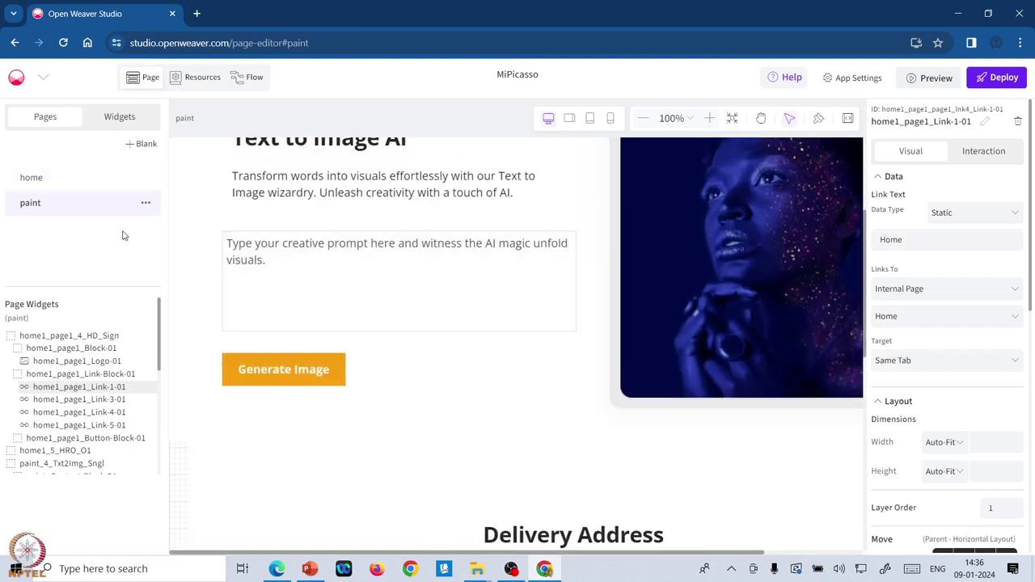
pyautogui.click(49, 188)
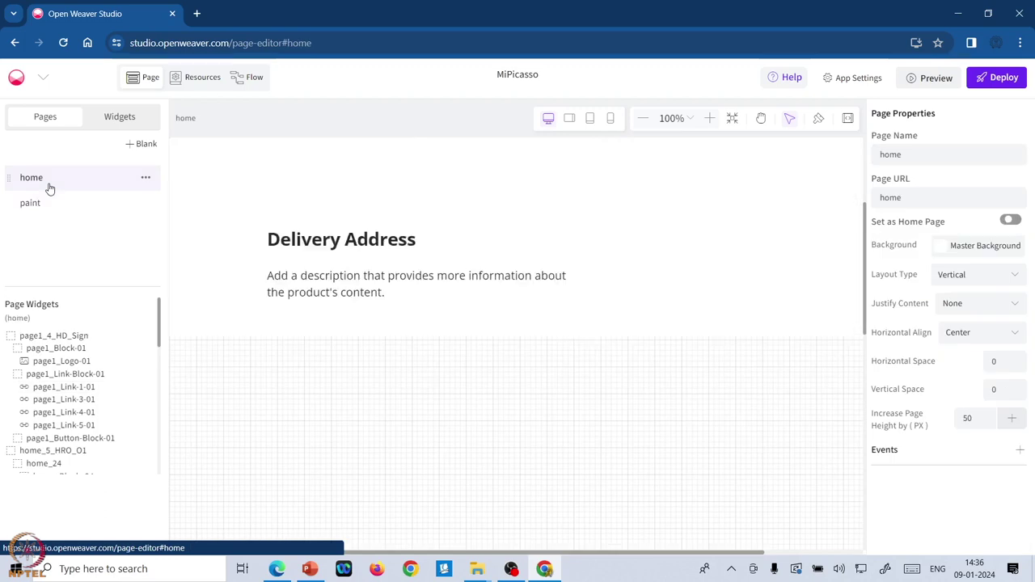
pyautogui.click(188, 74)
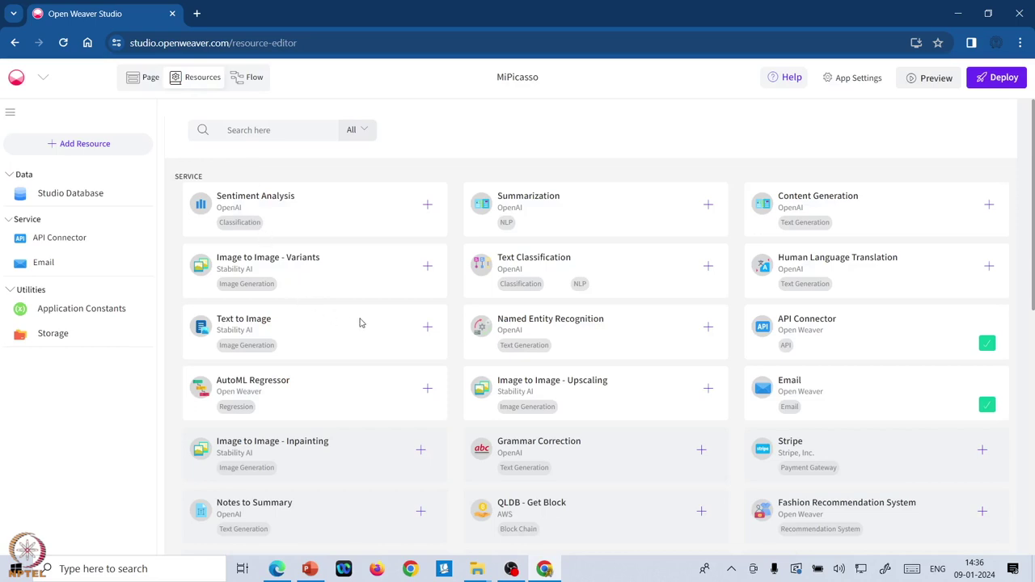
pyautogui.click(428, 329)
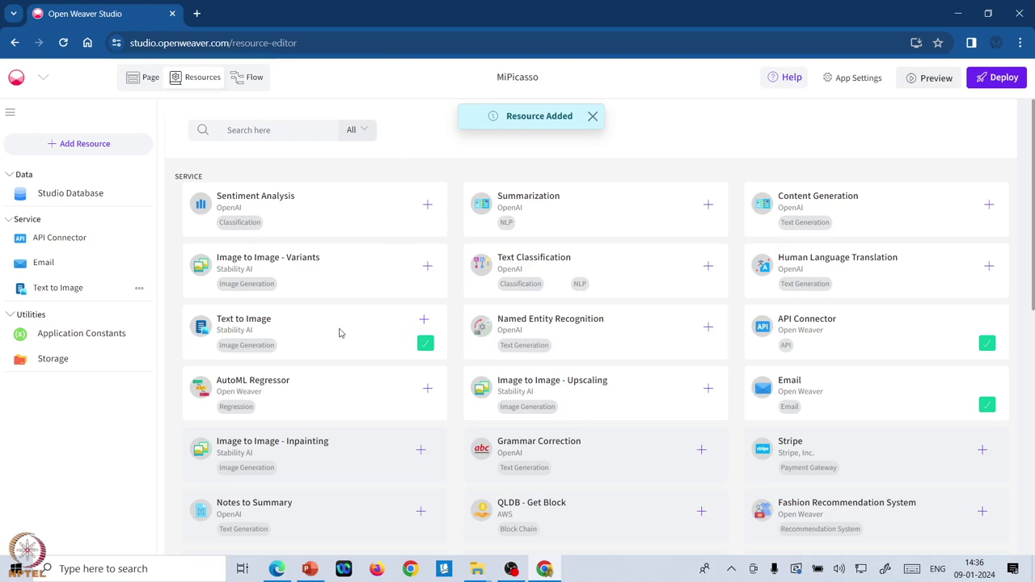
# Test the Text to Image resource by generating an image from the prompt "create a square logo for a digital art gallery".
pyautogui.click(64, 299)
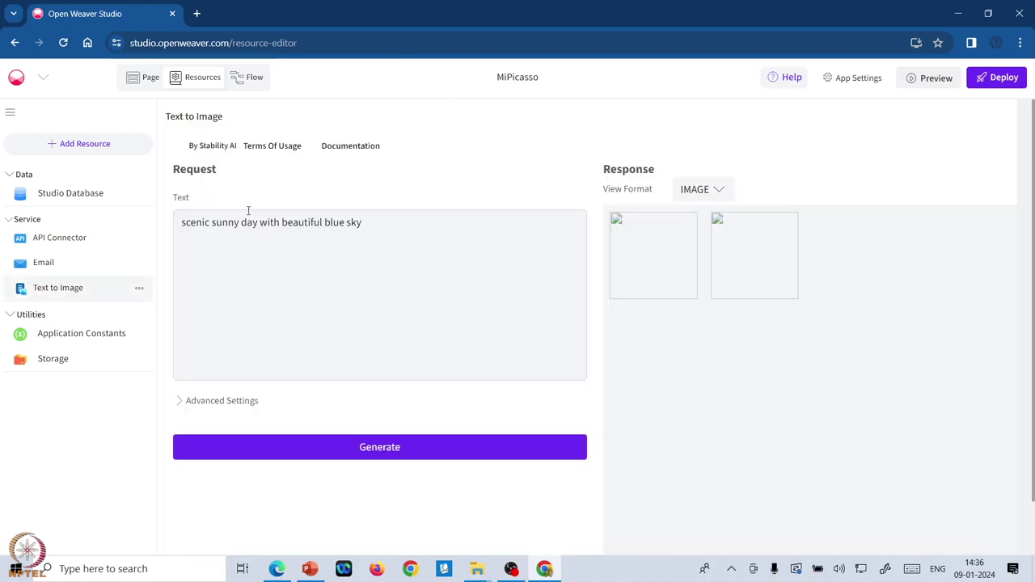
pyautogui.click(280, 223)
pyautogui.hotkey('ctrl', 'a')
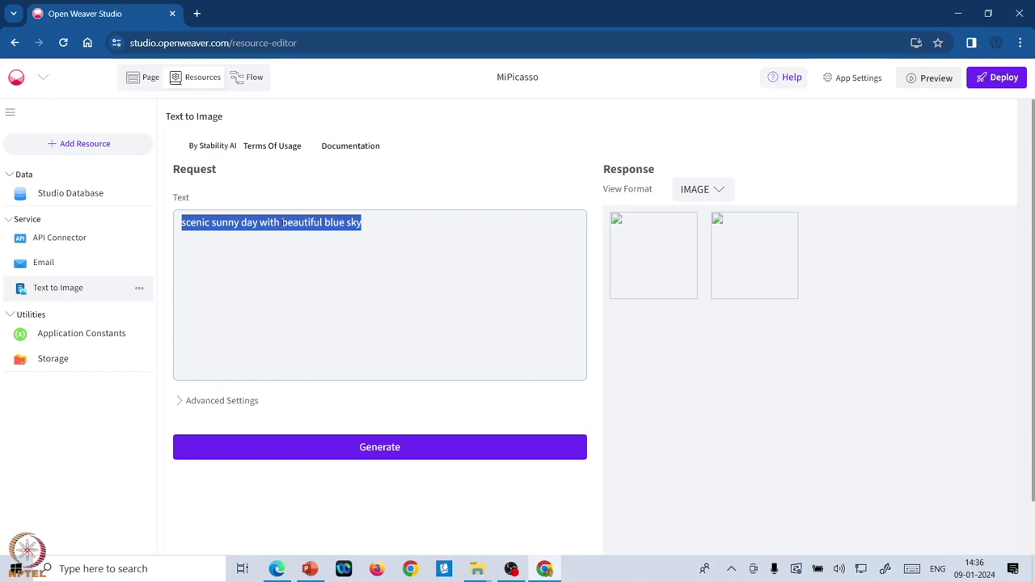
pyautogui.press('BackSpace')
pyautogui.write('crea')
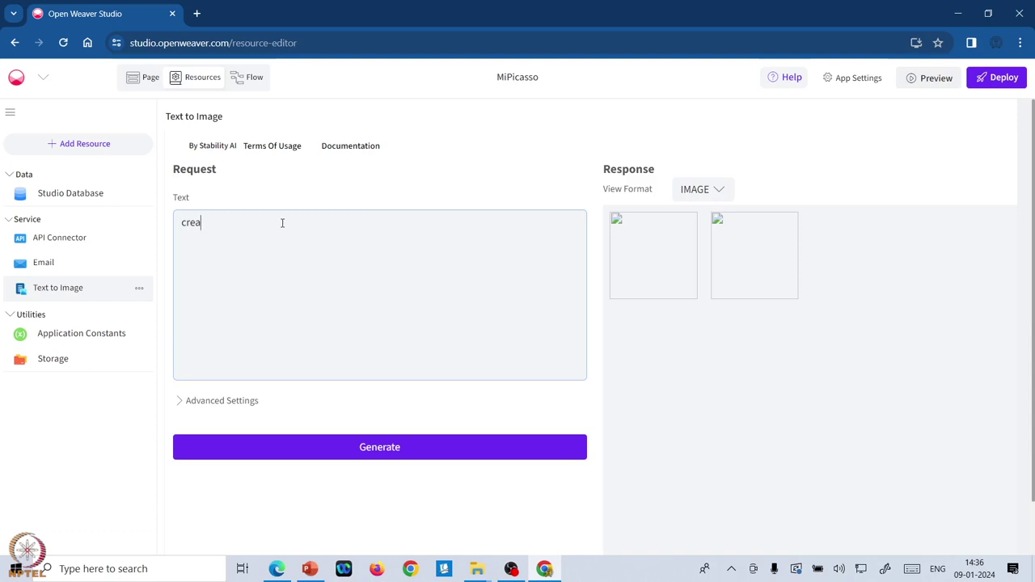
pyautogui.write('te a square lpogo')
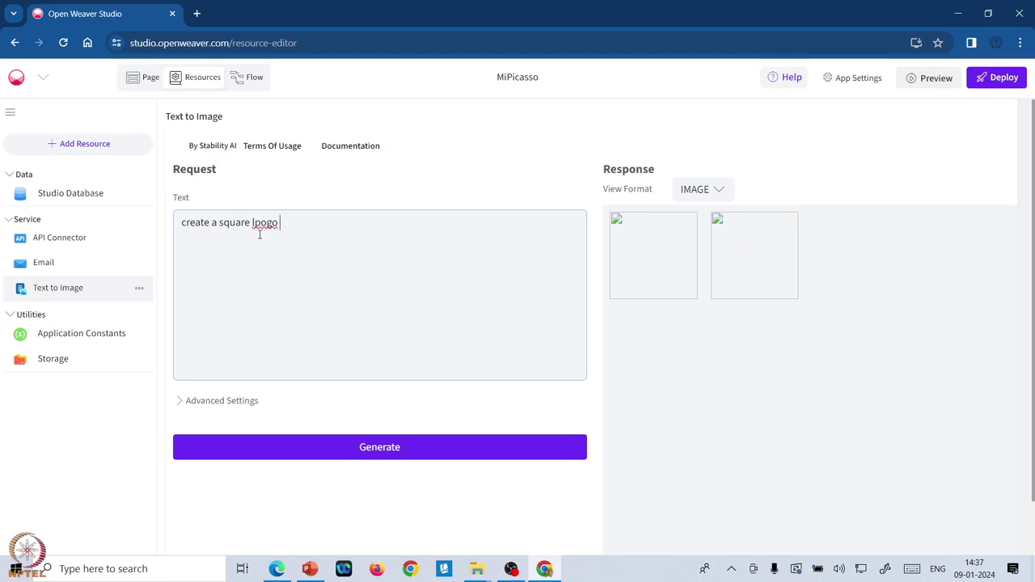
pyautogui.press('BackSpace')
pyautogui.press('BackSpace')
pyautogui.press('BackSpace')
pyautogui.write('ogo fpr')
pyautogui.write('or a')
pyautogui.write(' digital ar')
pyautogui.write('t gallery')
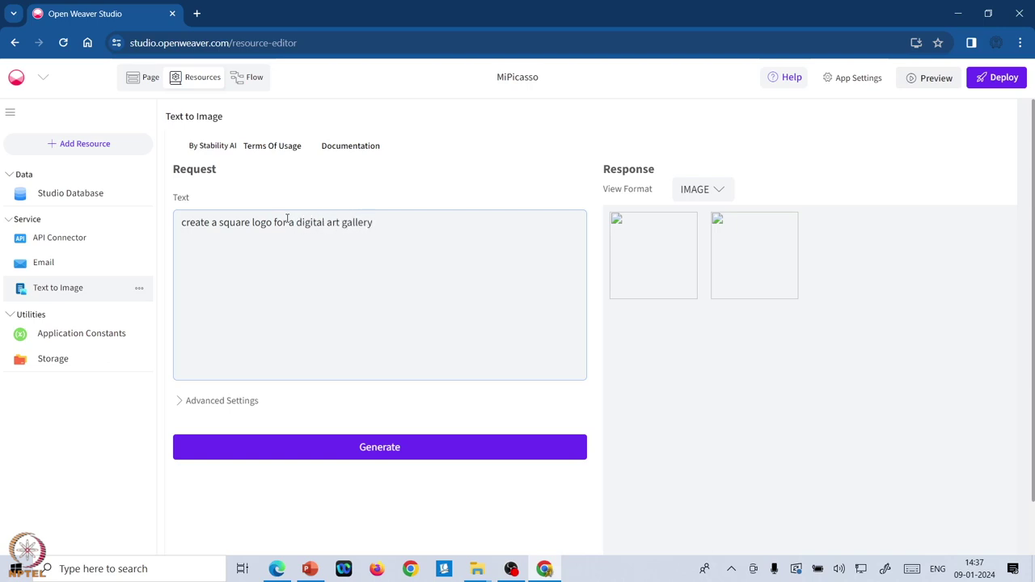
pyautogui.click(334, 445)
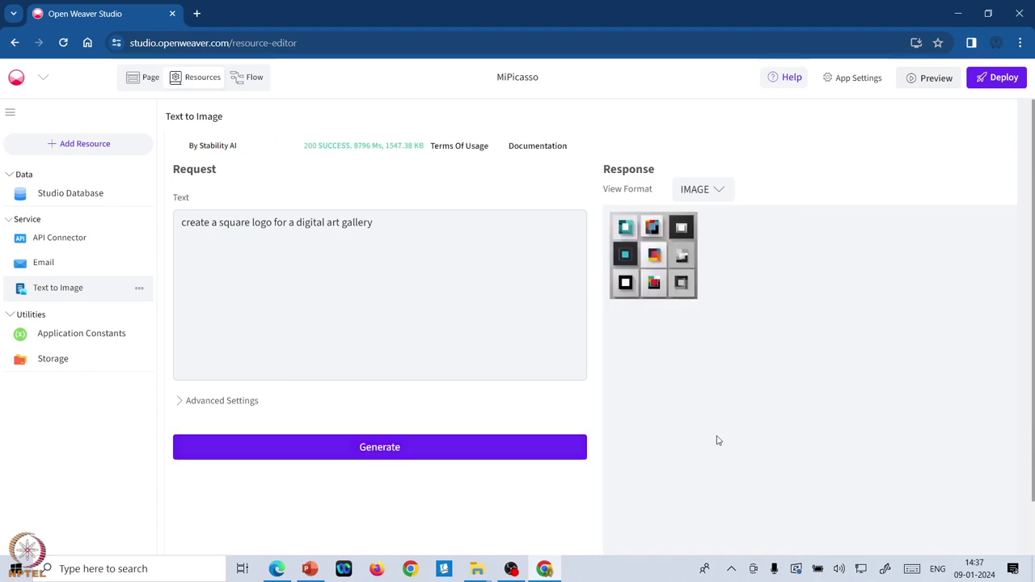
pyautogui.rightClick(687, 296)
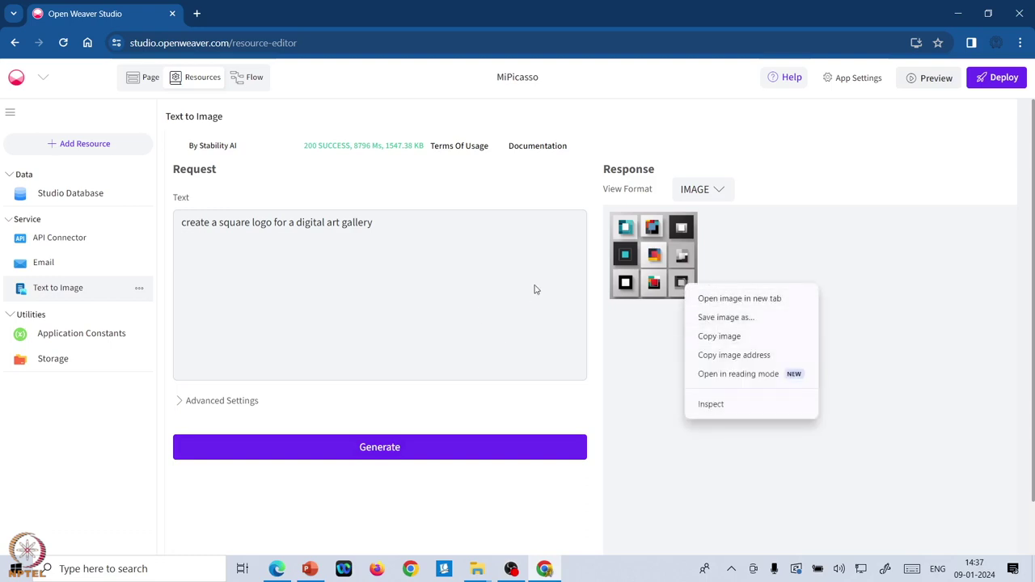
pyautogui.click(770, 272)
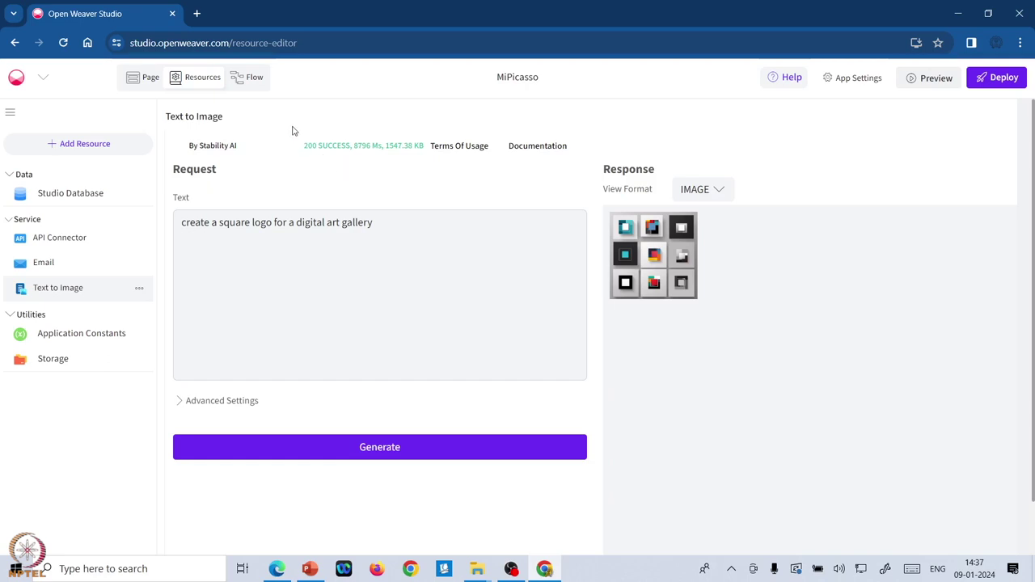
# Create a flow named ImageGenFlow in the Default Collection.
pyautogui.click(250, 81)
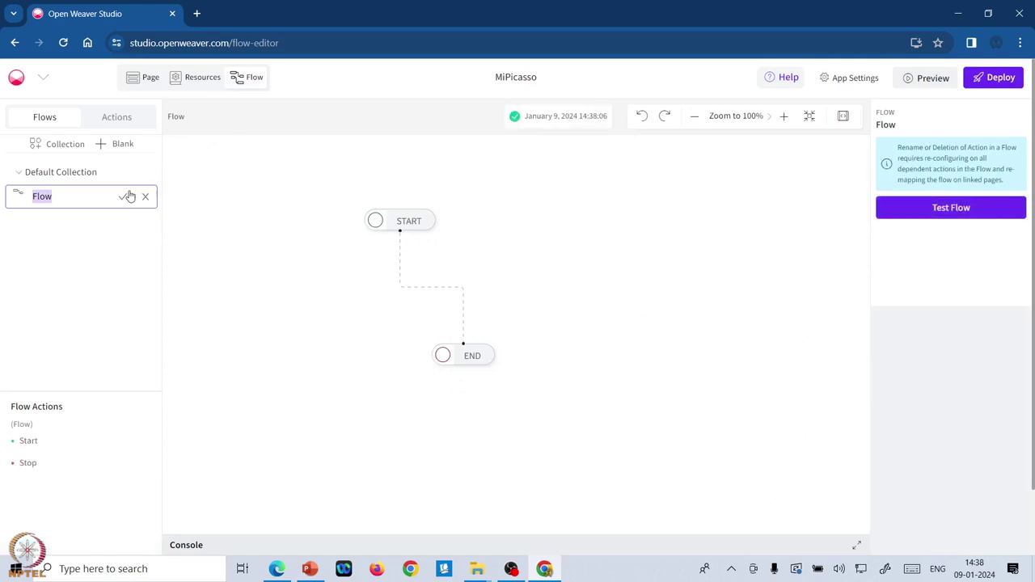
pyautogui.write('ImageGenFlow')
pyautogui.click(126, 196)
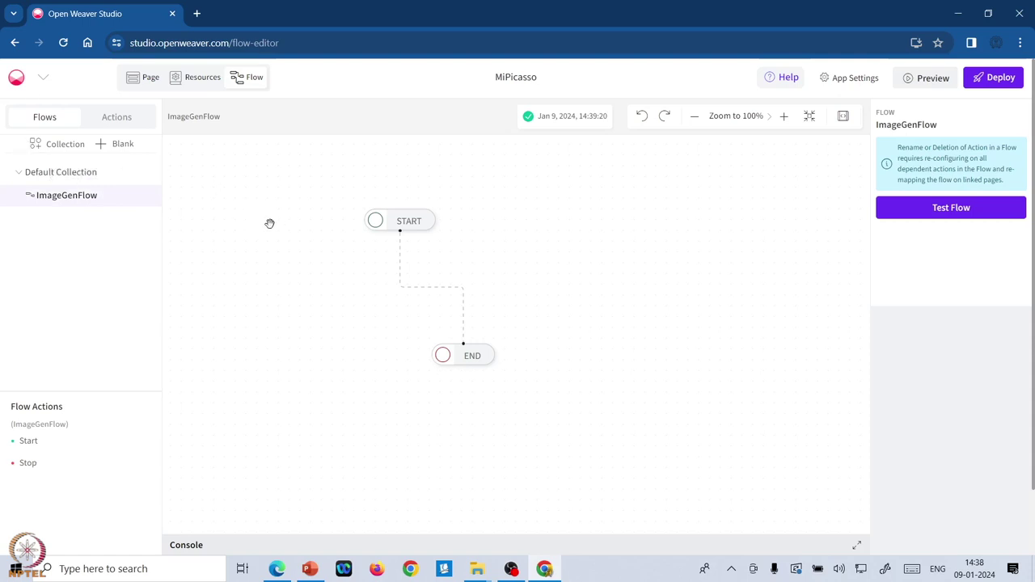
# Add a Text to Image action to ImageGenFlow and connect it between the START and END nodes.
pyautogui.click(129, 126)
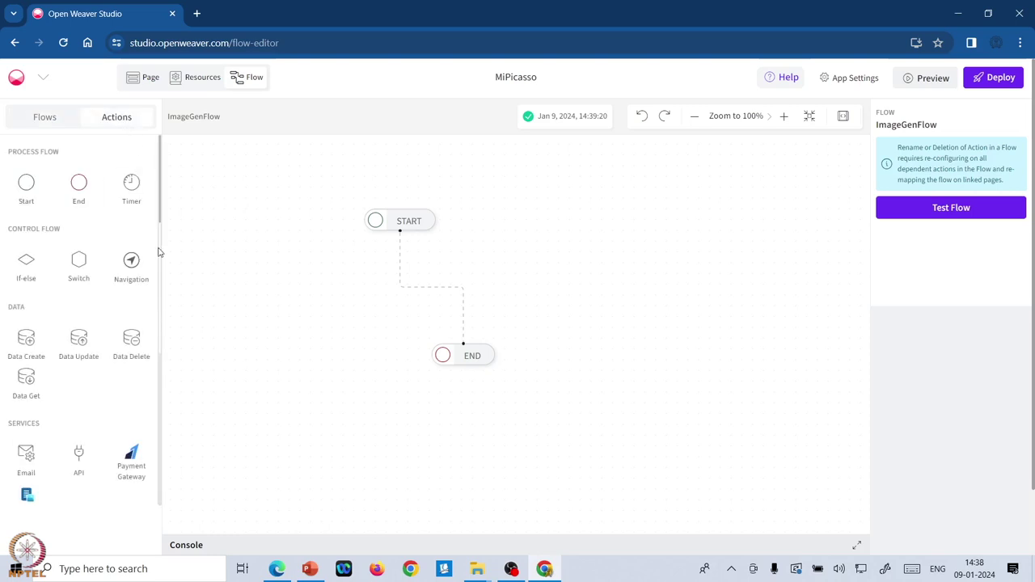
pyautogui.scroll(-3, 27, 491)
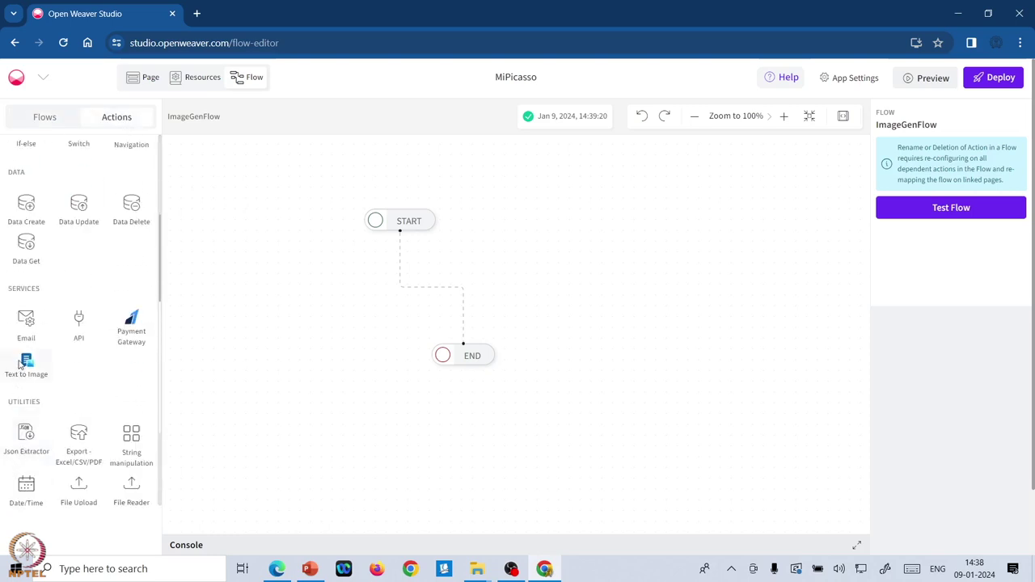
pyautogui.moveTo(28, 363); pyautogui.dragTo(482, 262)
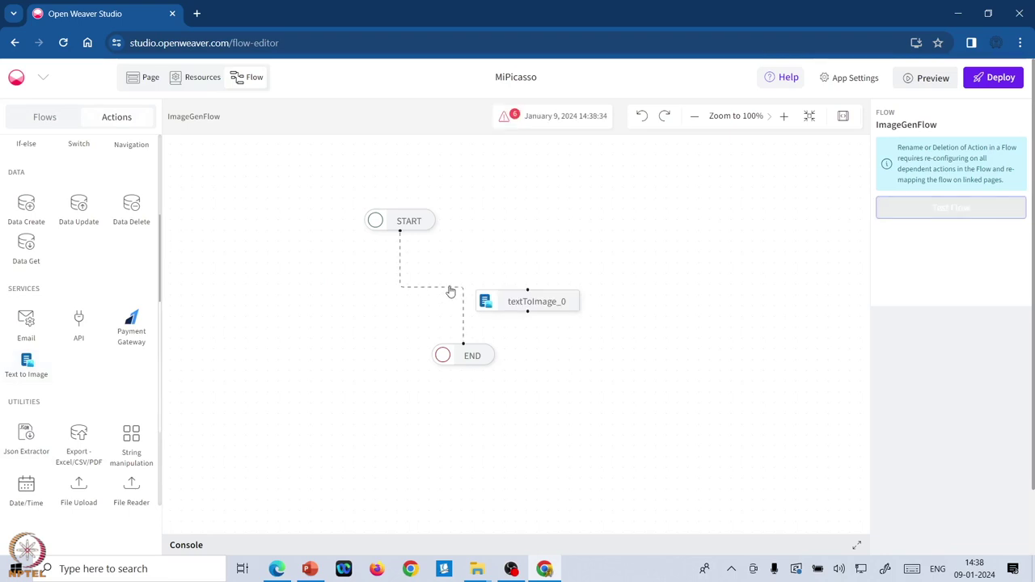
pyautogui.click(448, 287)
pyautogui.moveTo(400, 231); pyautogui.dragTo(464, 342)
pyautogui.click(527, 306)
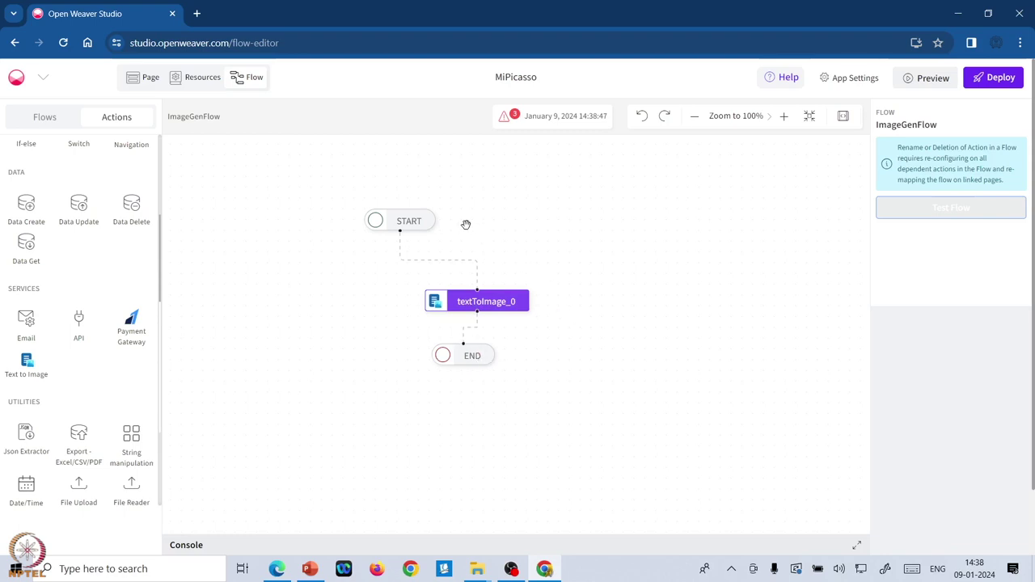
# Set the START node's page to paint and open the expanded view of its page parameters.
pyautogui.click(410, 218)
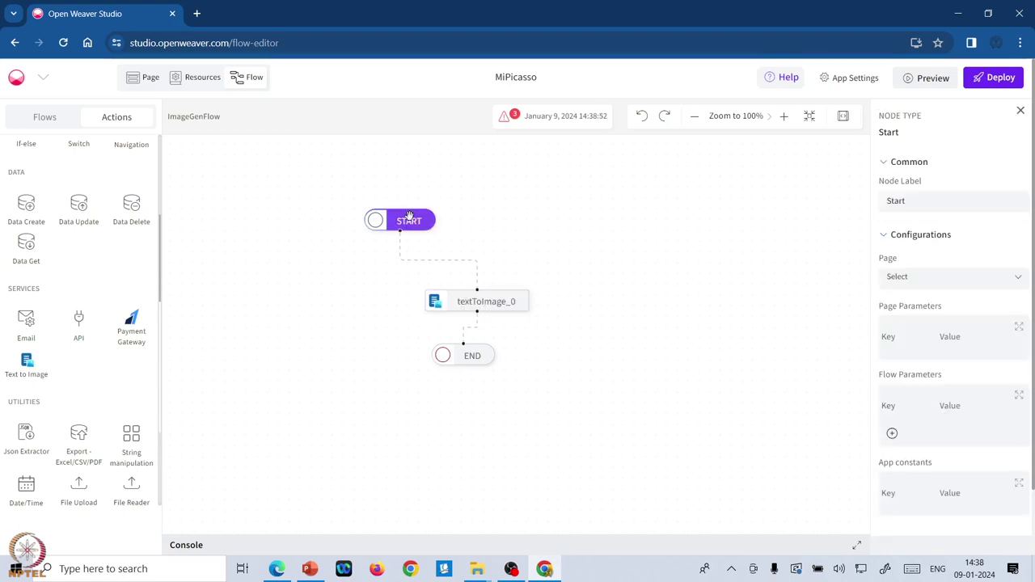
pyautogui.click(1014, 281)
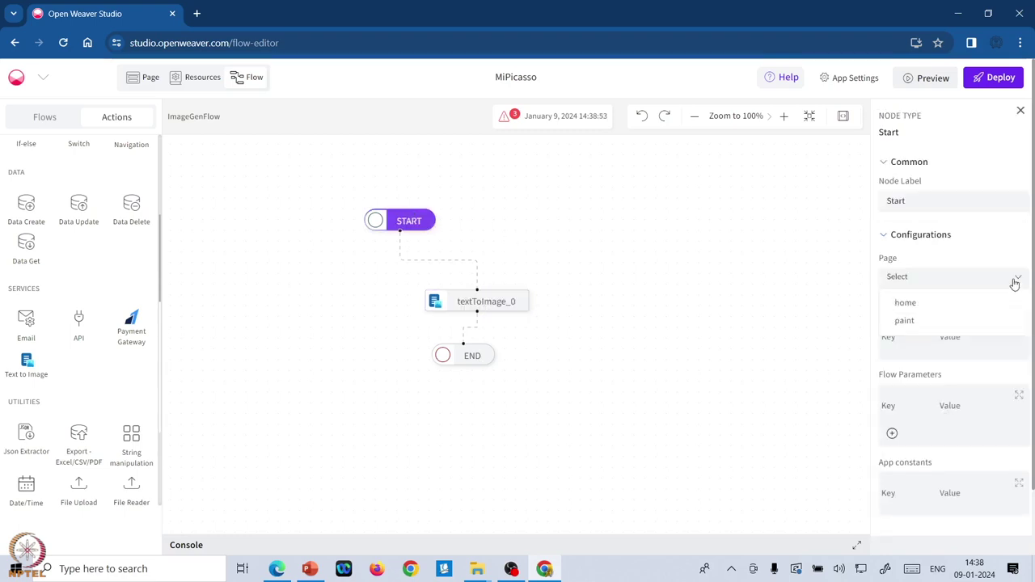
pyautogui.click(987, 321)
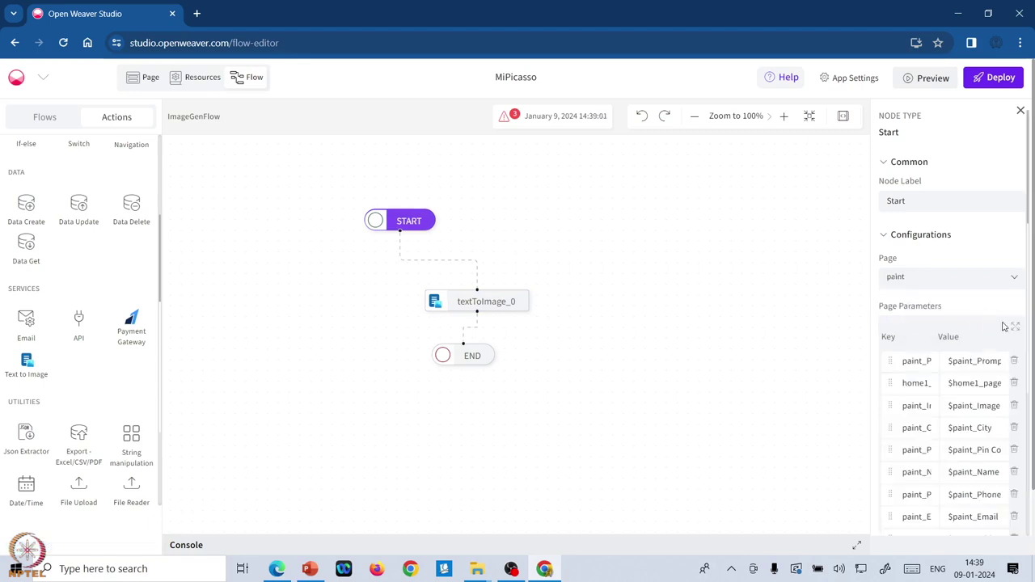
pyautogui.click(1016, 329)
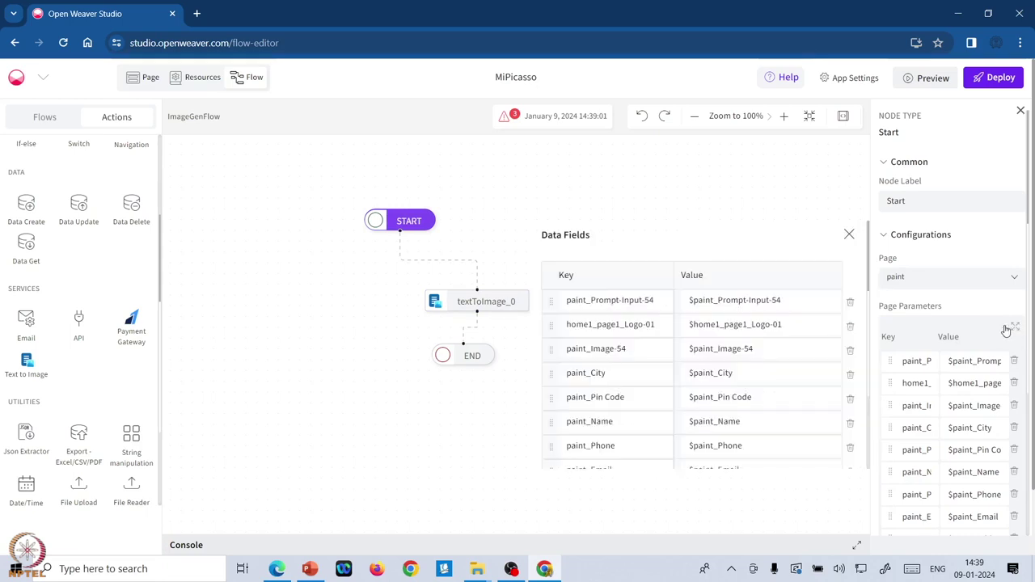